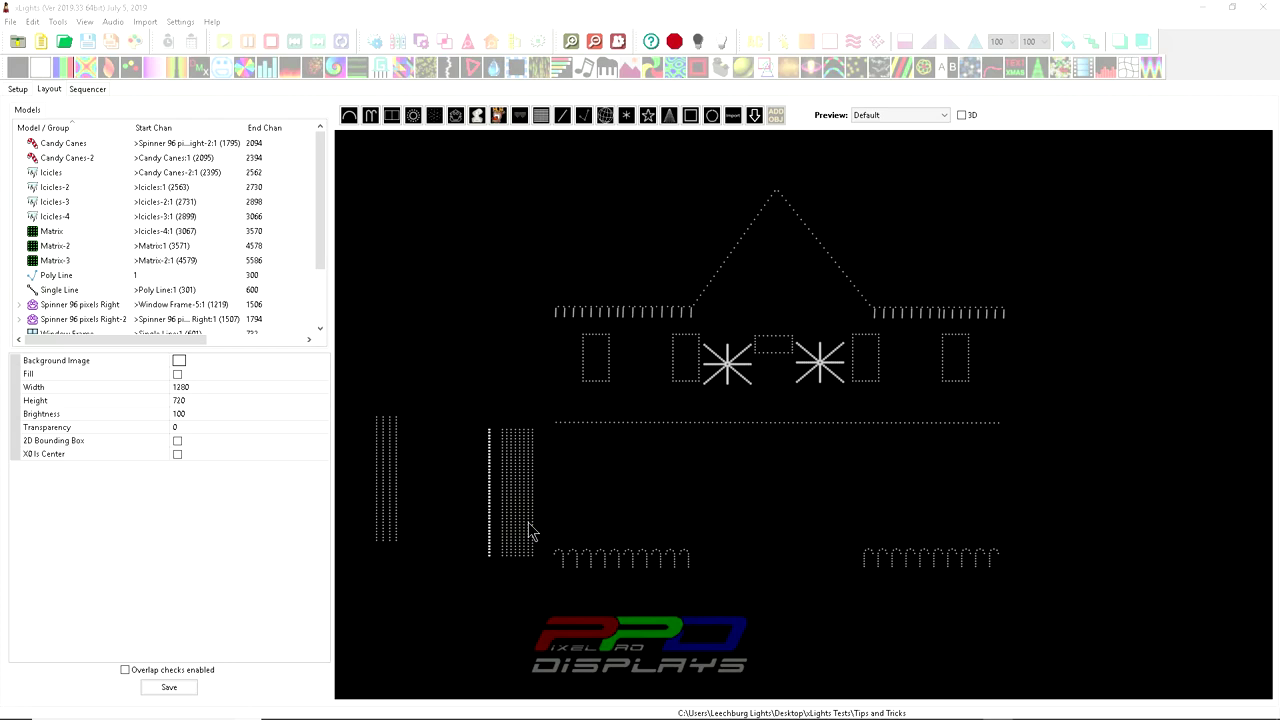
# On the Layout tab, pick the Matrix tool from the model toolbar above the house preview.
pyautogui.click(260, 488)
pyautogui.click(391, 357)
pyautogui.click(437, 351)
pyautogui.click(539, 118)
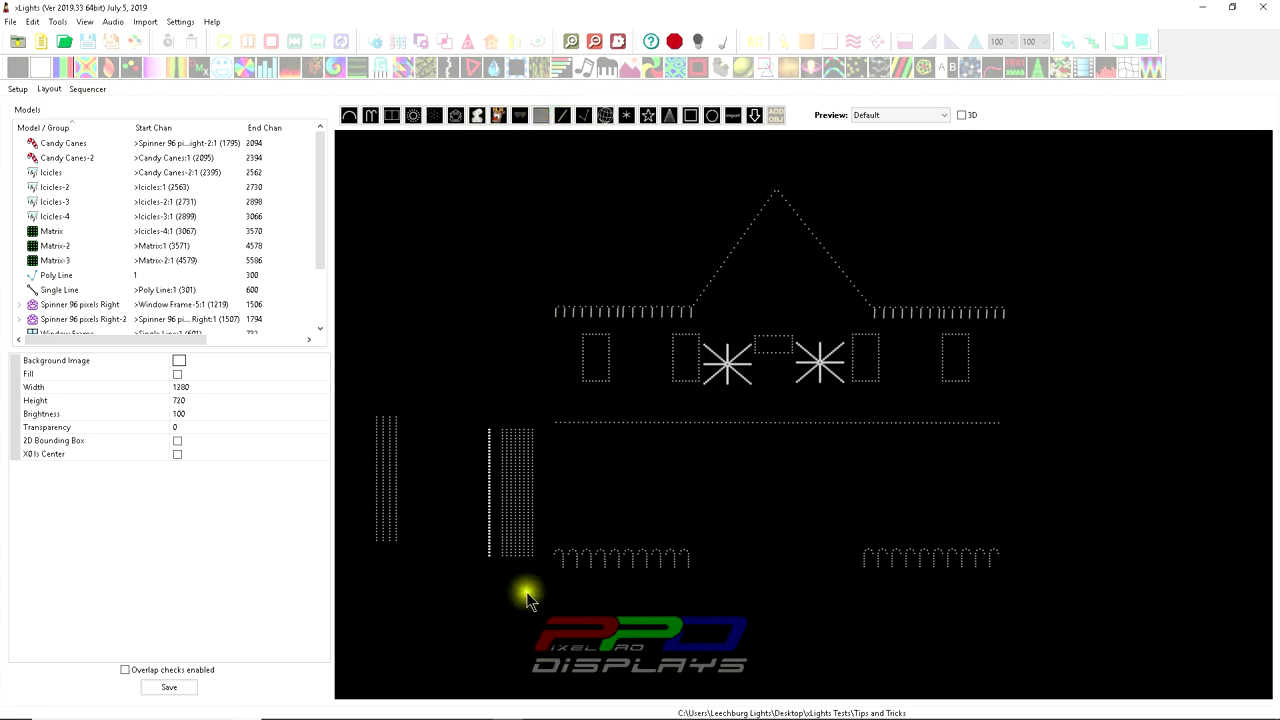
# Draw Matrix-4 below the house: horizontal, 16 strings of 50 nodes, channels 5587–7986.
pyautogui.moveTo(516, 595); pyautogui.dragTo(711, 641)
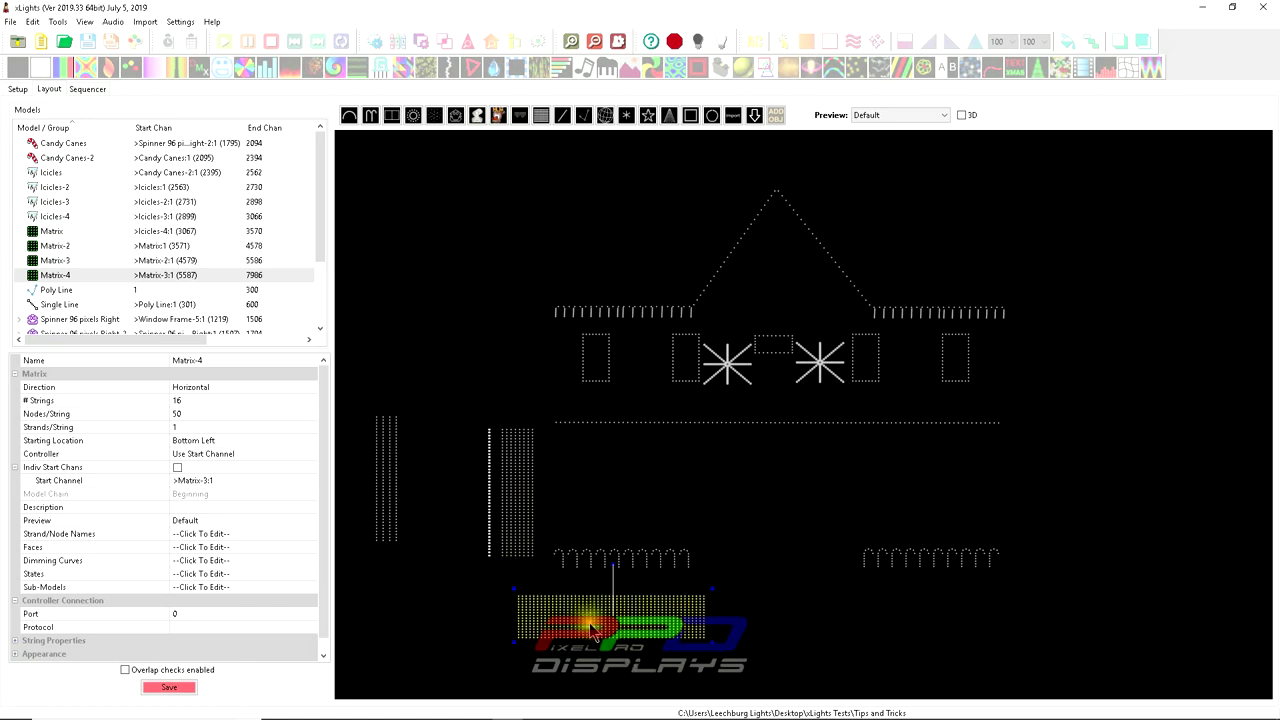
pyautogui.moveTo(605, 632); pyautogui.dragTo(583, 625)
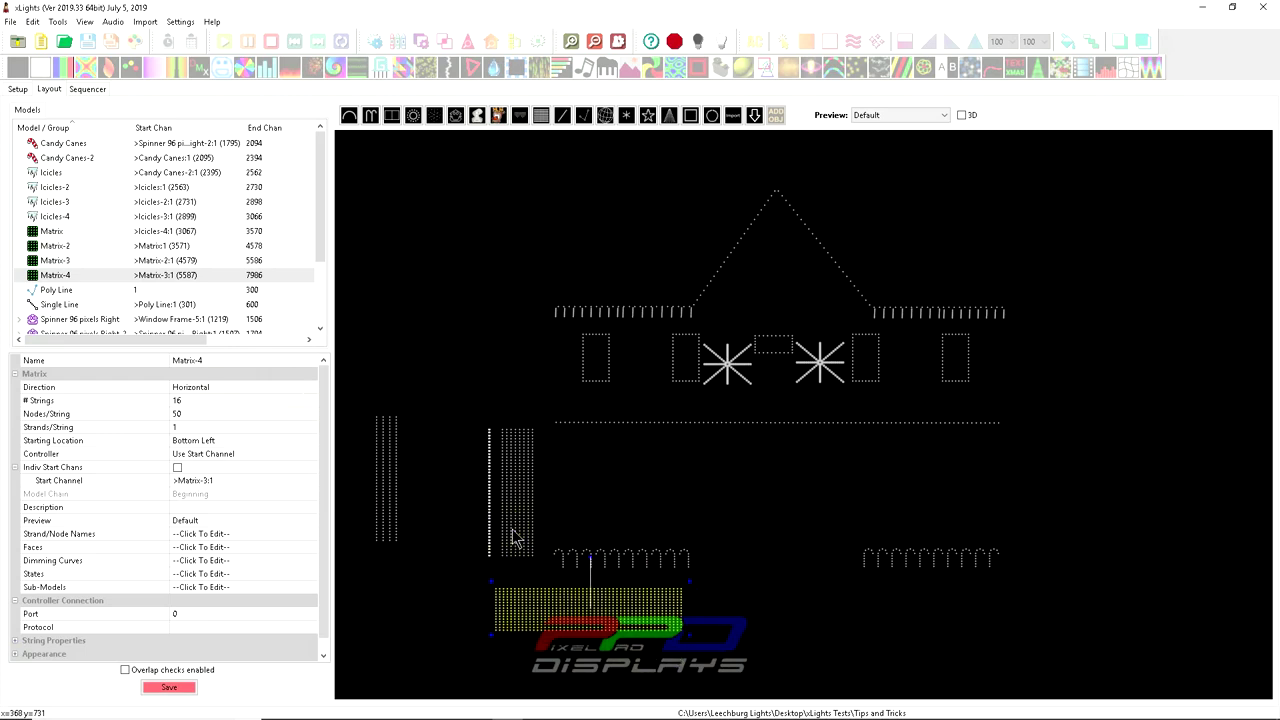
pyautogui.moveTo(512, 536); pyautogui.dragTo(506, 598)
pyautogui.rightClick(534, 612)
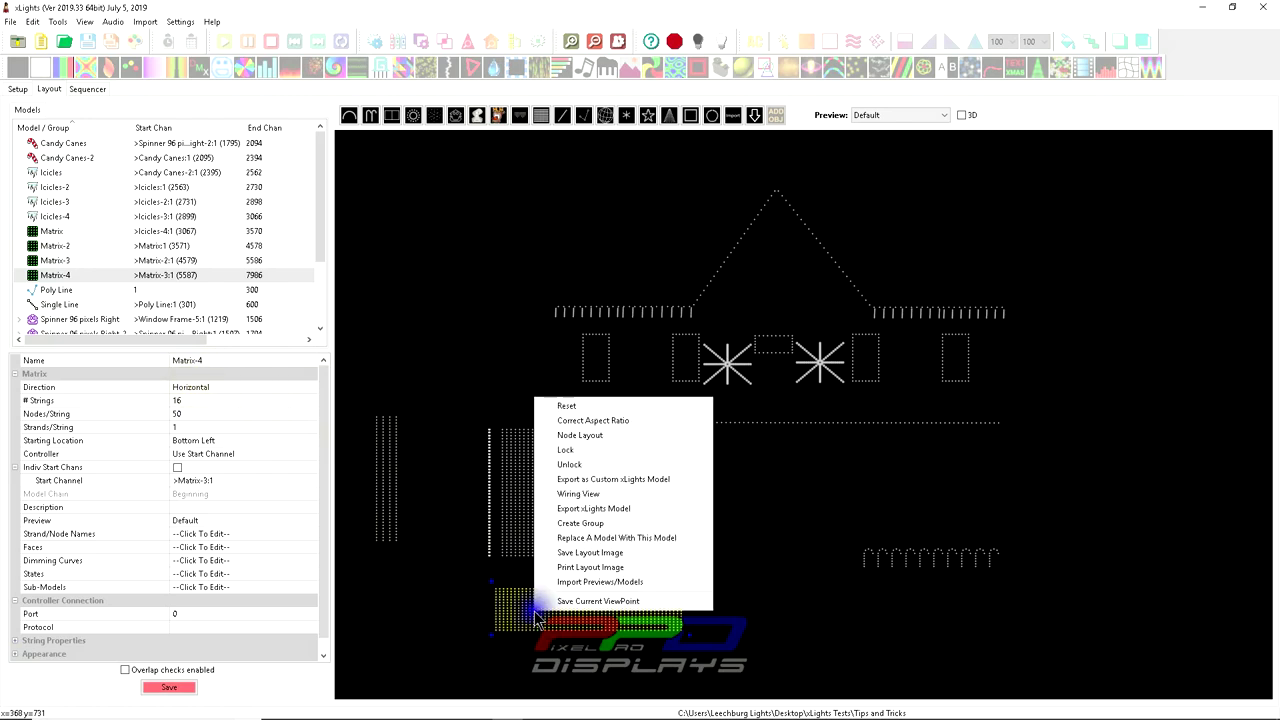
pyautogui.click(584, 436)
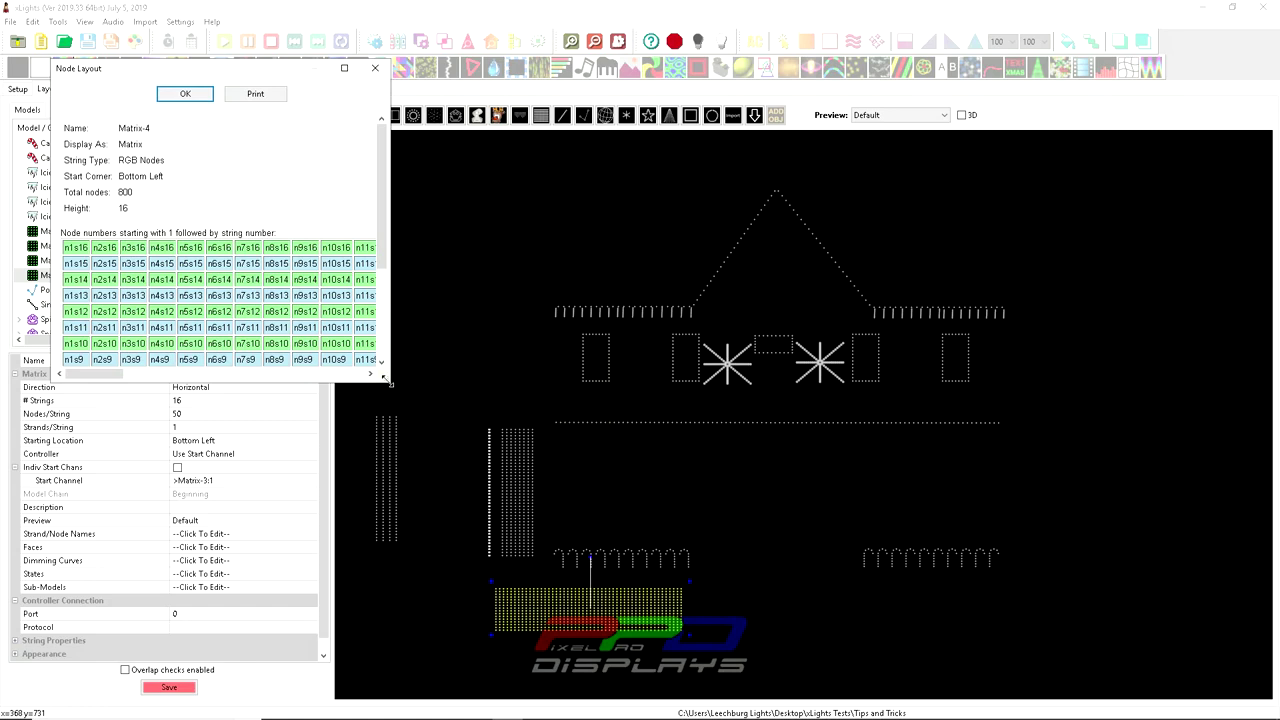
pyautogui.moveTo(387, 381); pyautogui.dragTo(909, 554)
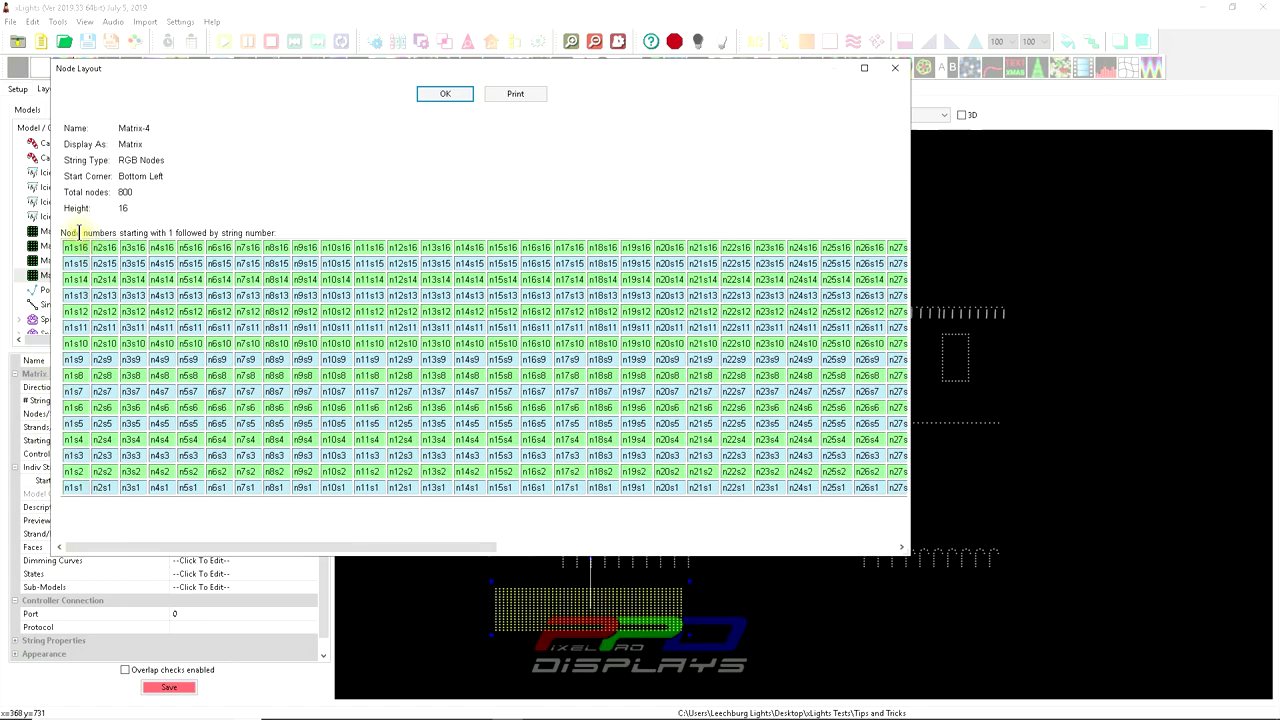
pyautogui.moveTo(91, 548); pyautogui.dragTo(480, 569)
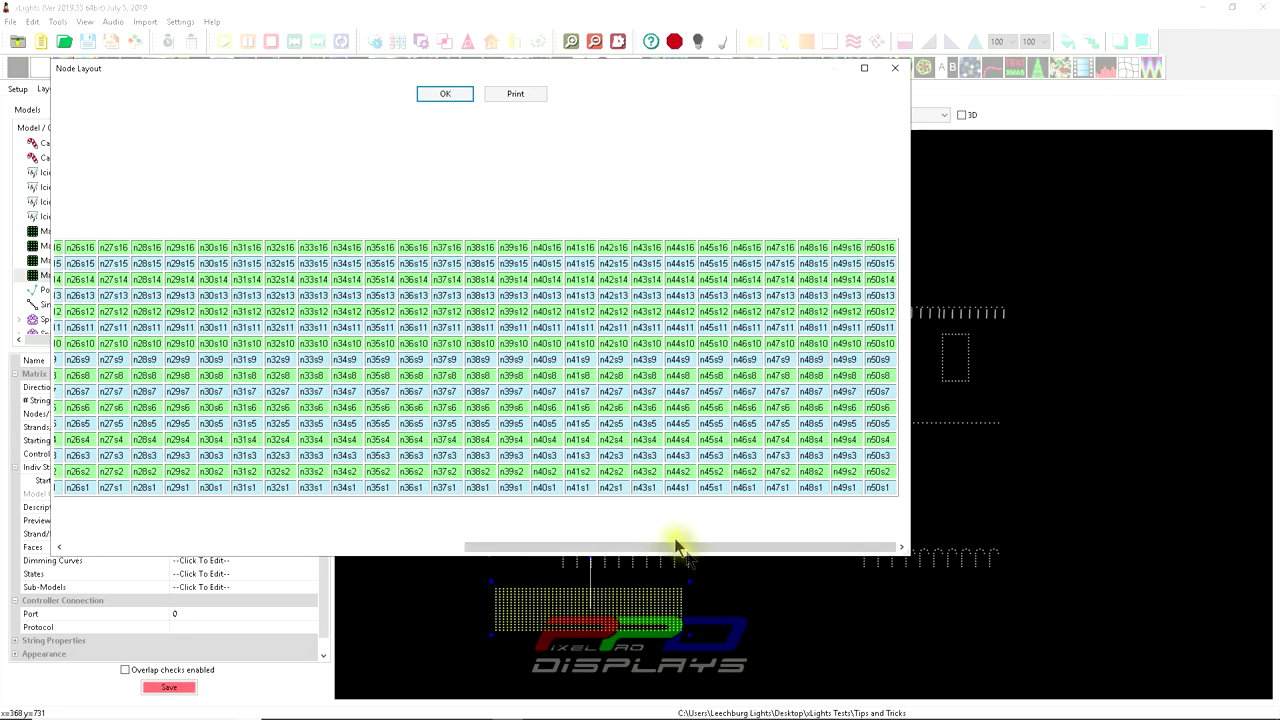
pyautogui.moveTo(630, 550); pyautogui.dragTo(109, 517)
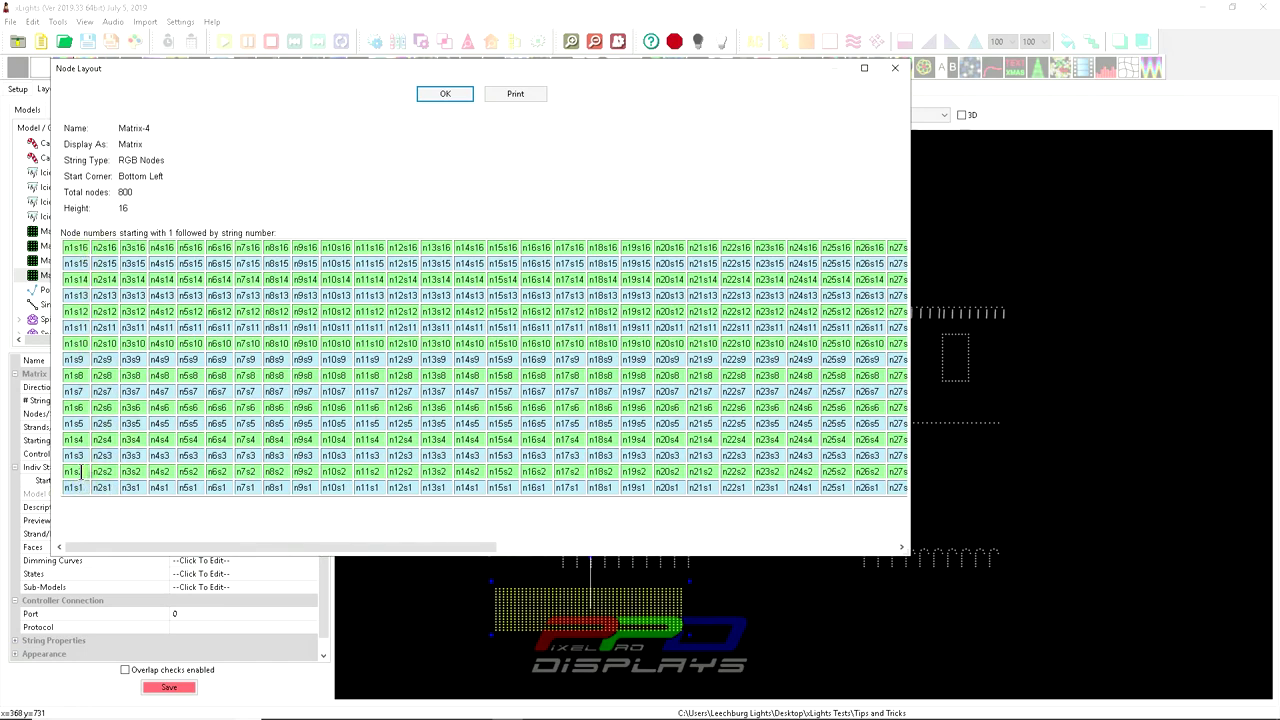
pyautogui.moveTo(172, 69); pyautogui.dragTo(300, 42)
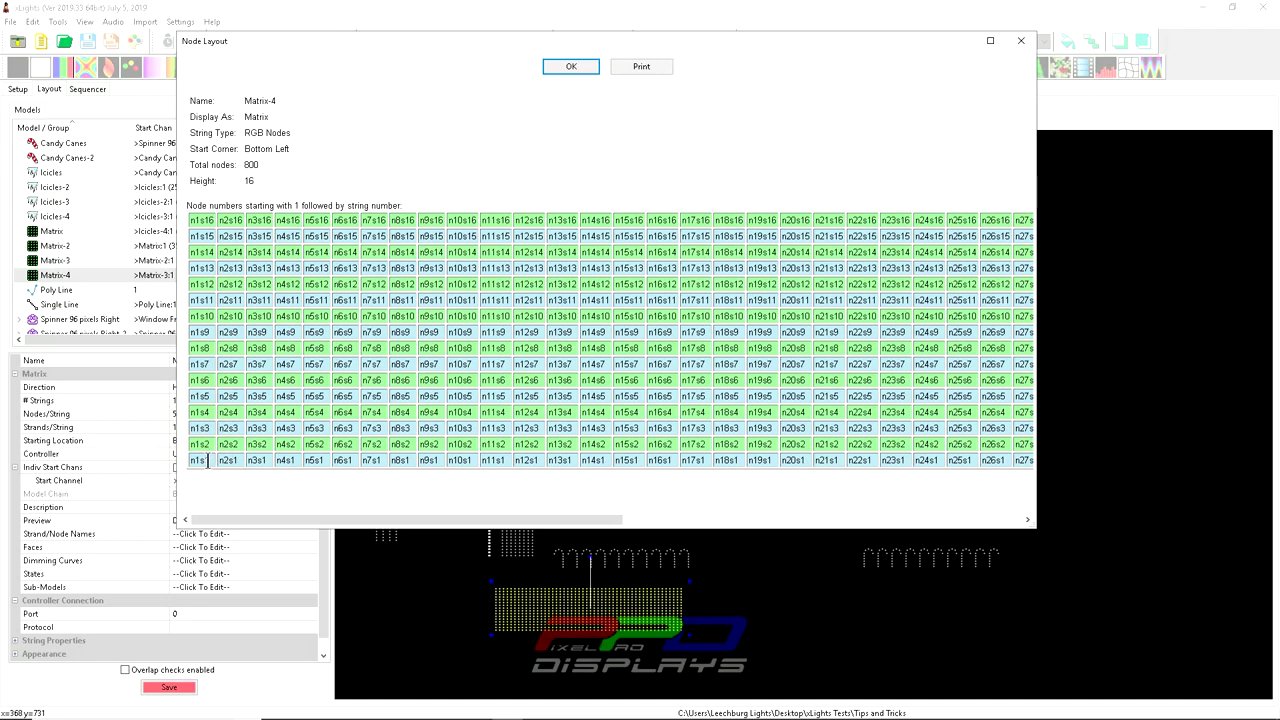
pyautogui.click(200, 460)
pyautogui.click(195, 429)
pyautogui.moveTo(761, 44)
pyautogui.mouseDown()
pyautogui.moveTo(871, 29)
pyautogui.moveTo(769, 33)
pyautogui.mouseUp()
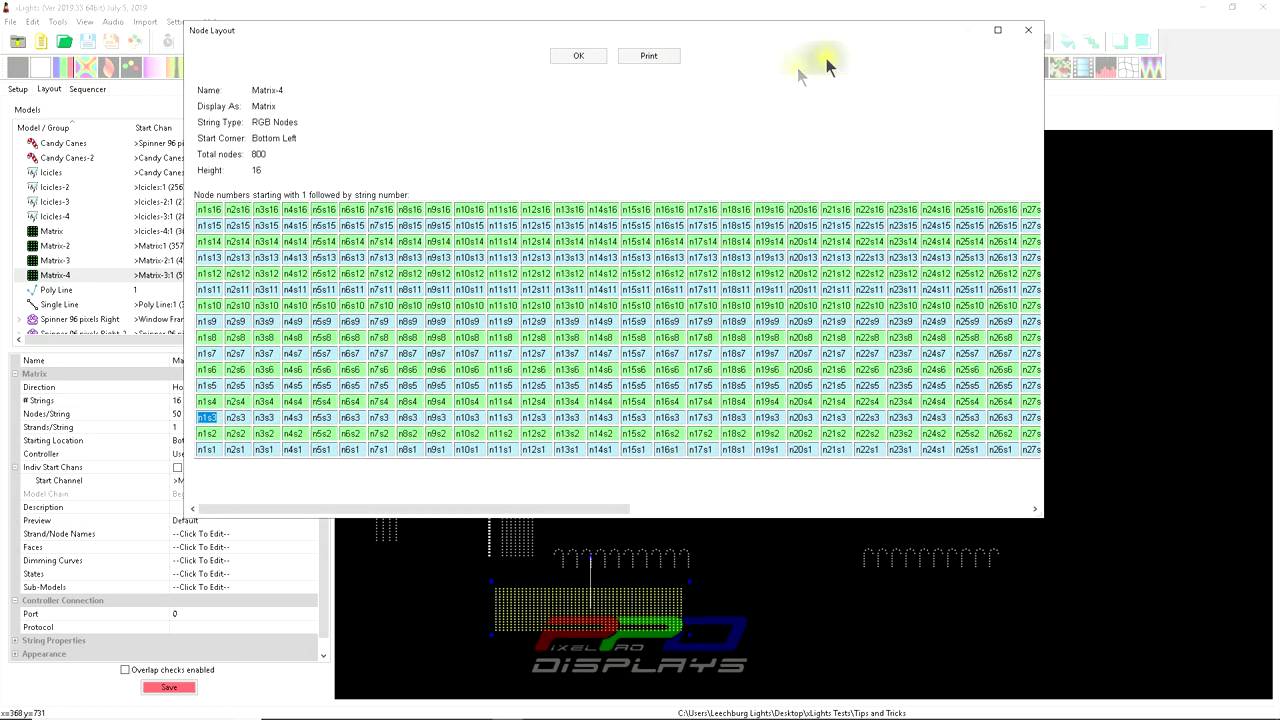
pyautogui.click(1028, 30)
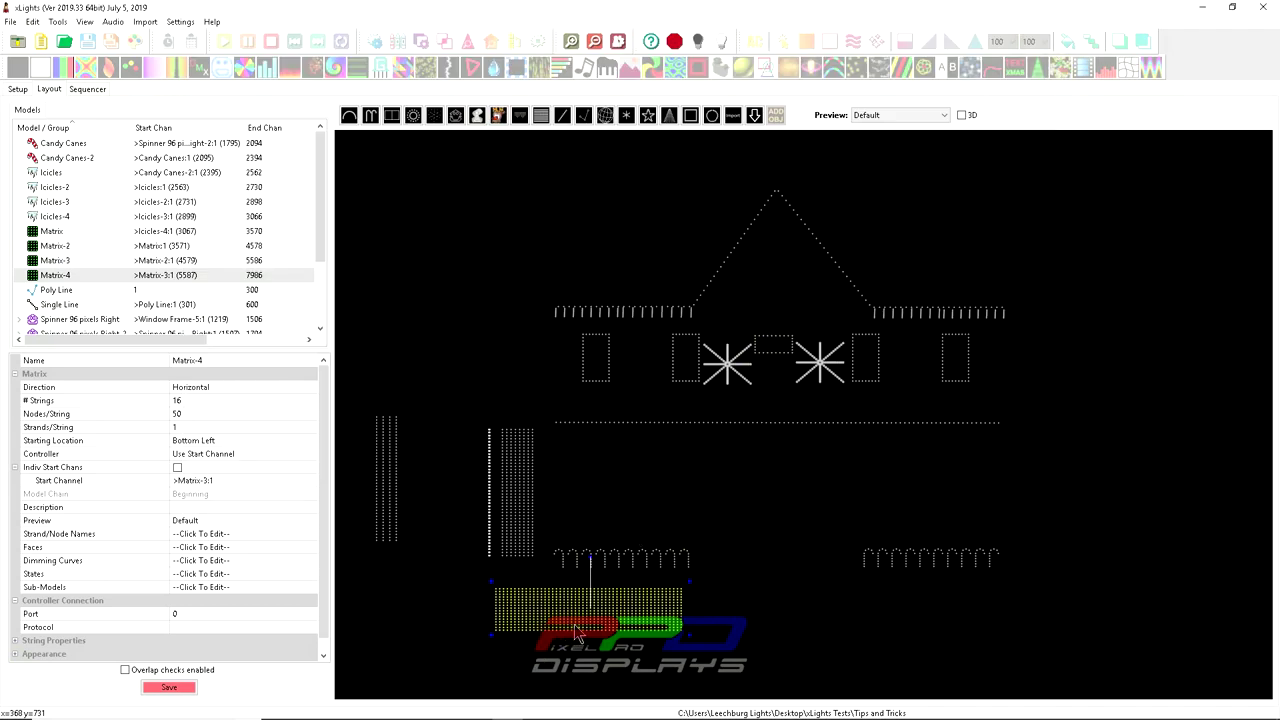
# Stretch Matrix-4 wider to the left and place it under the left row of arches.
pyautogui.moveTo(576, 626)
pyautogui.mouseDown()
pyautogui.moveTo(519, 618)
pyautogui.moveTo(582, 619)
pyautogui.mouseUp()
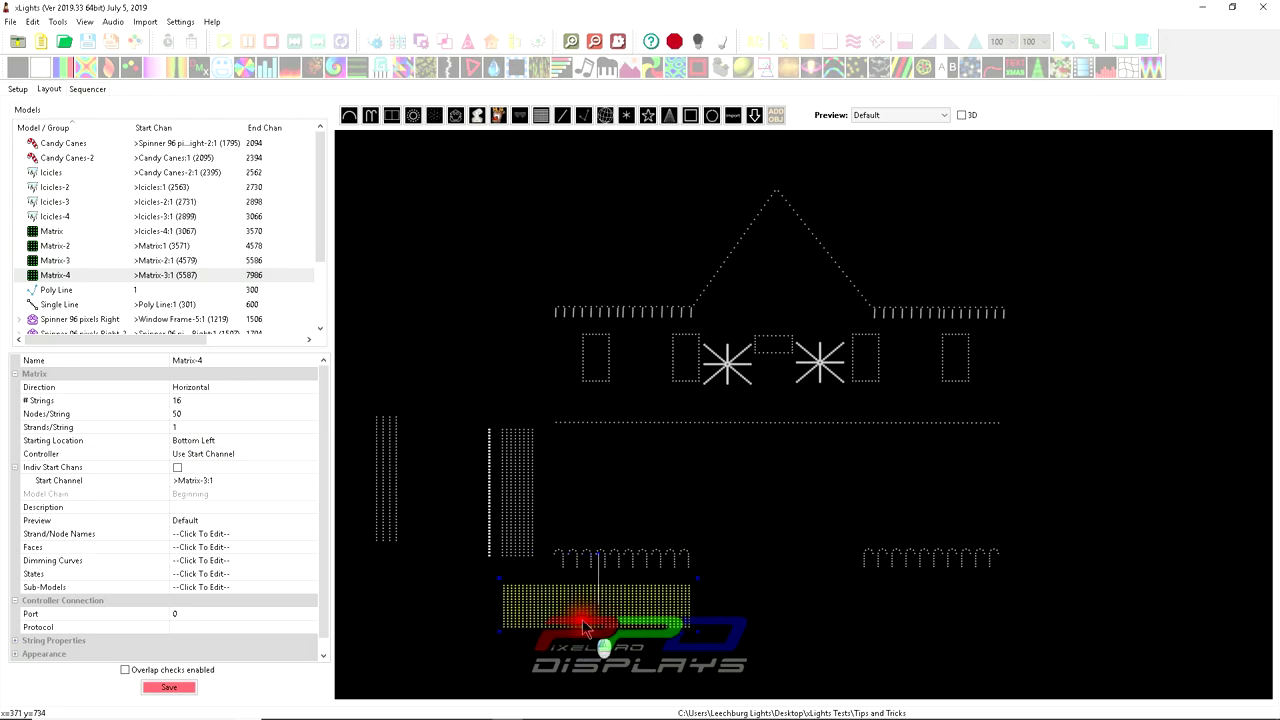
pyautogui.click(502, 581)
pyautogui.click(505, 592)
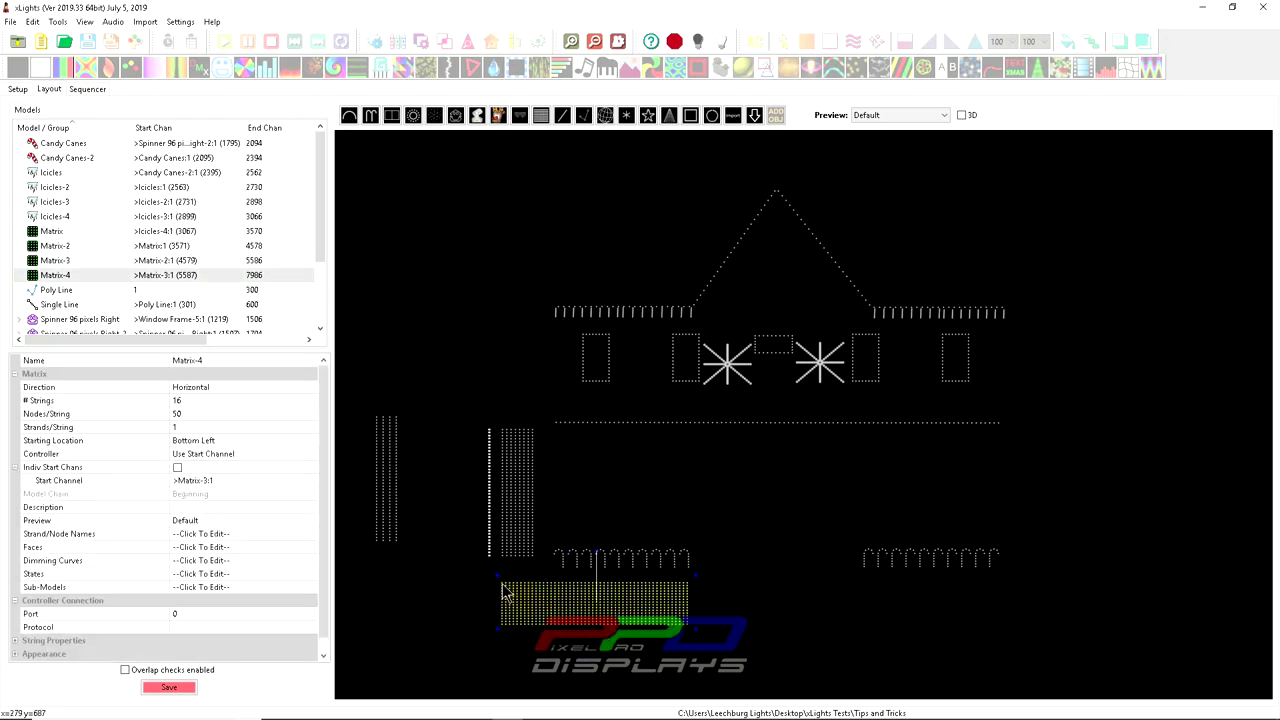
pyautogui.moveTo(498, 577); pyautogui.dragTo(432, 571)
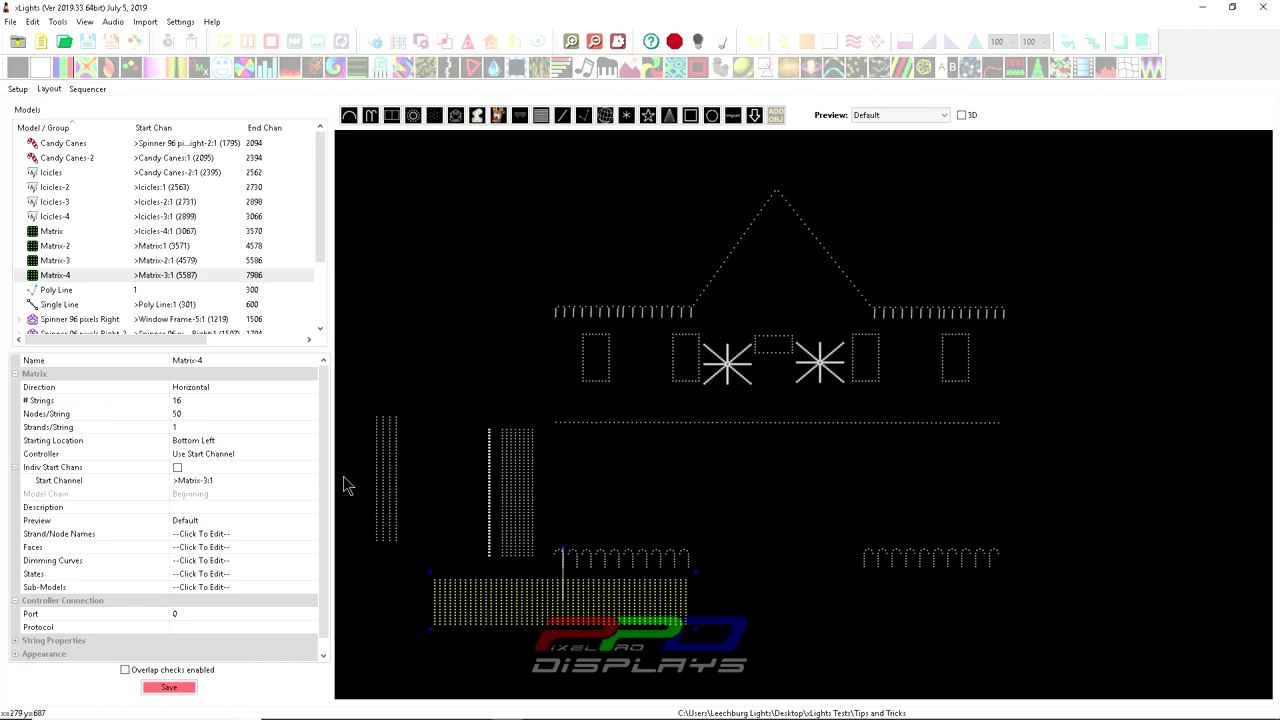
pyautogui.moveTo(535, 613); pyautogui.dragTo(500, 636)
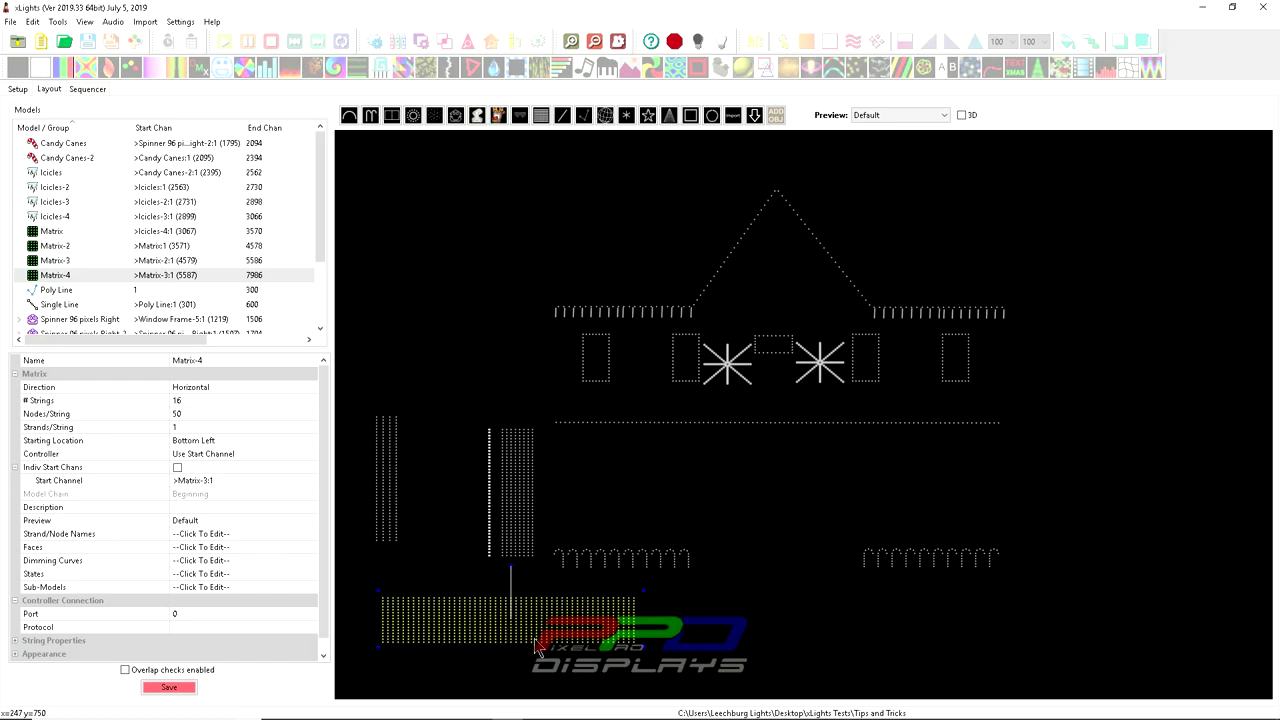
pyautogui.moveTo(559, 606); pyautogui.dragTo(603, 605)
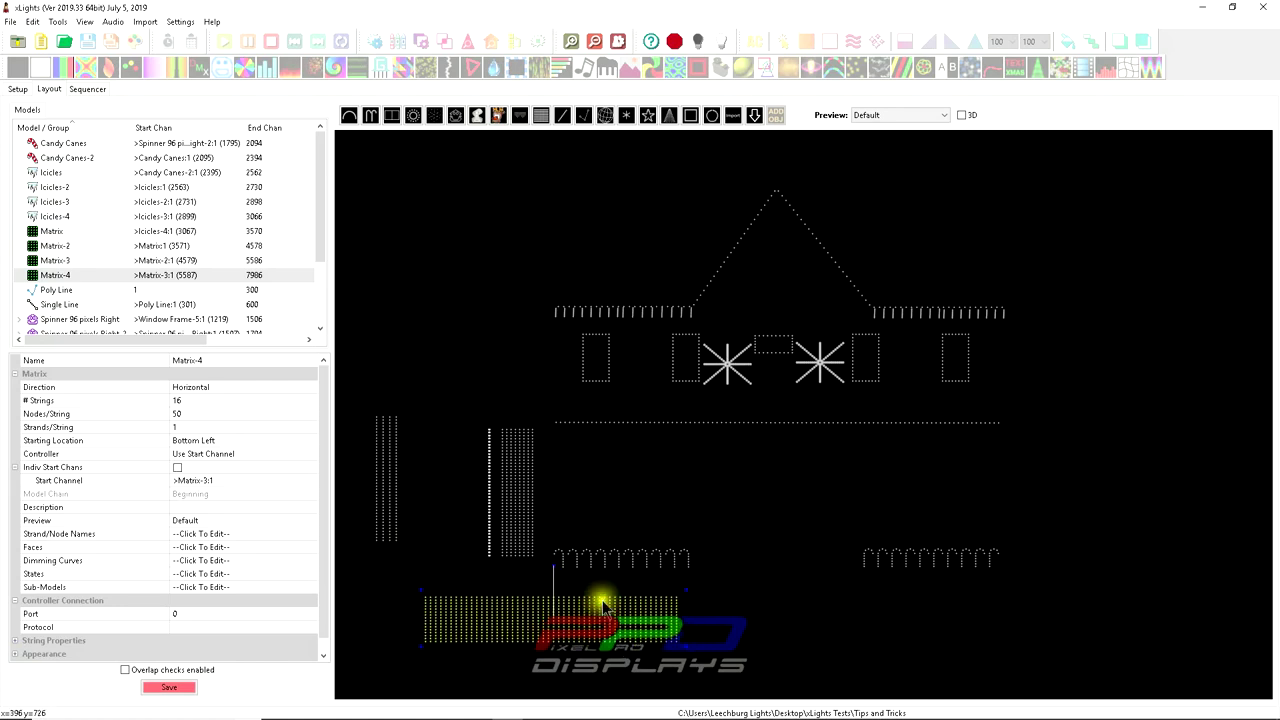
pyautogui.click(517, 612)
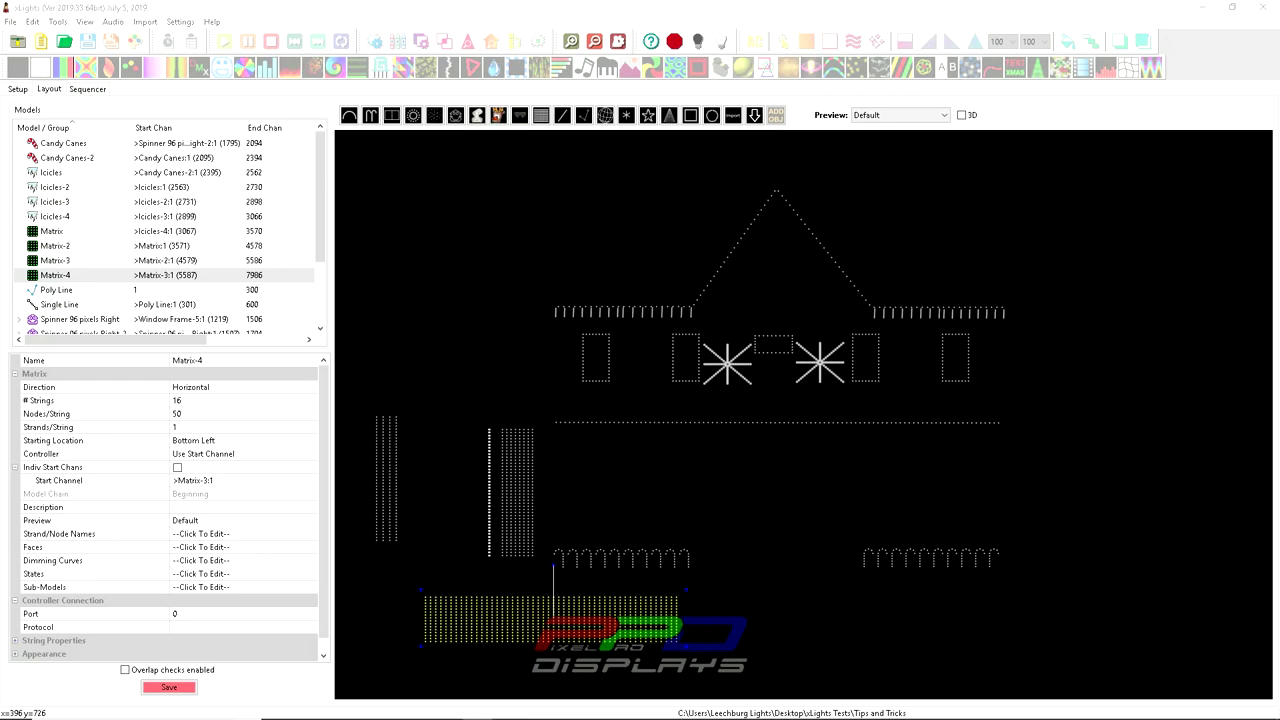
pyautogui.hotkey('alt', 'Tab')
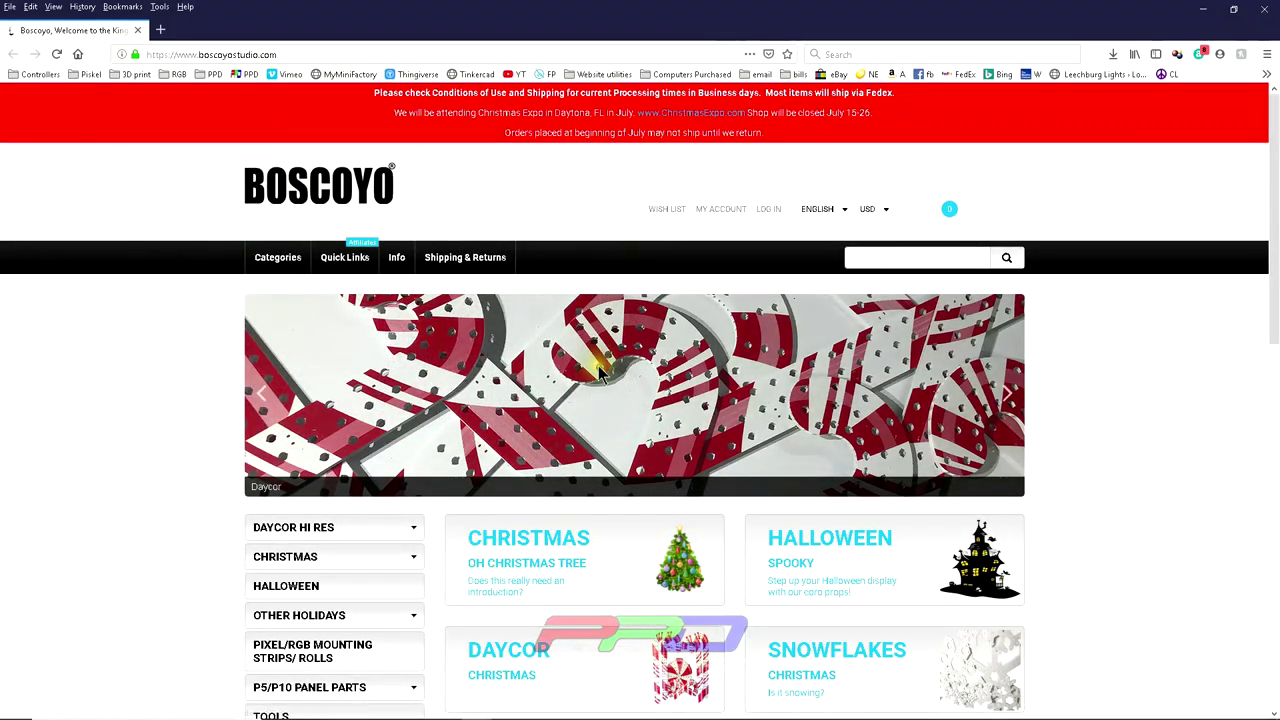
# Search the Boscoyo Studio site for 'ma'.
pyautogui.scroll(-3, 600, 372)
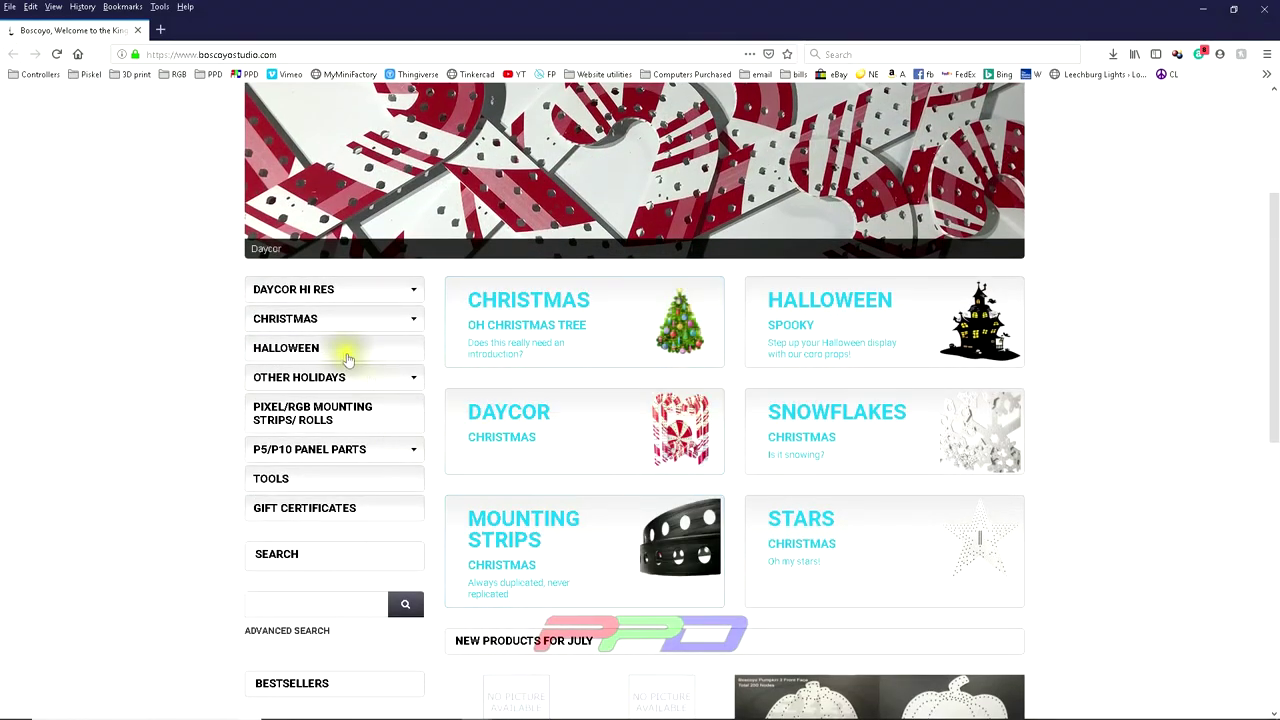
pyautogui.scroll(-2, 287, 489)
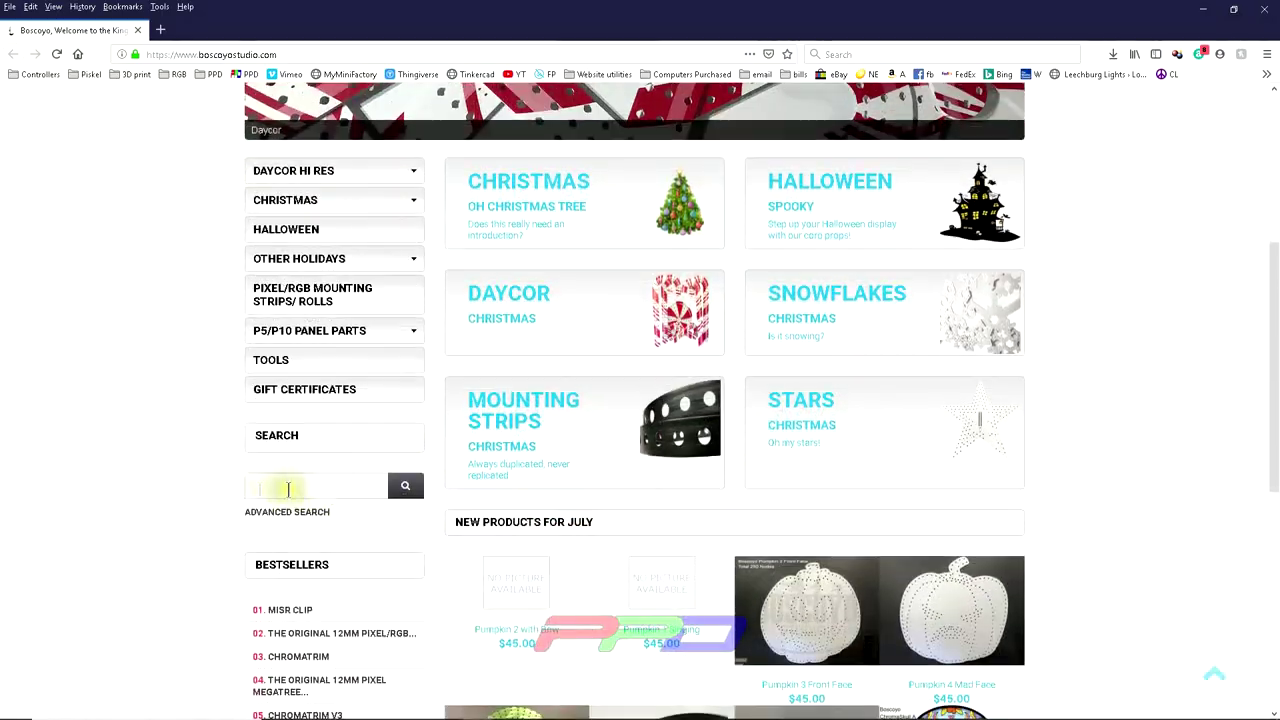
pyautogui.scroll(-1, 873, 463)
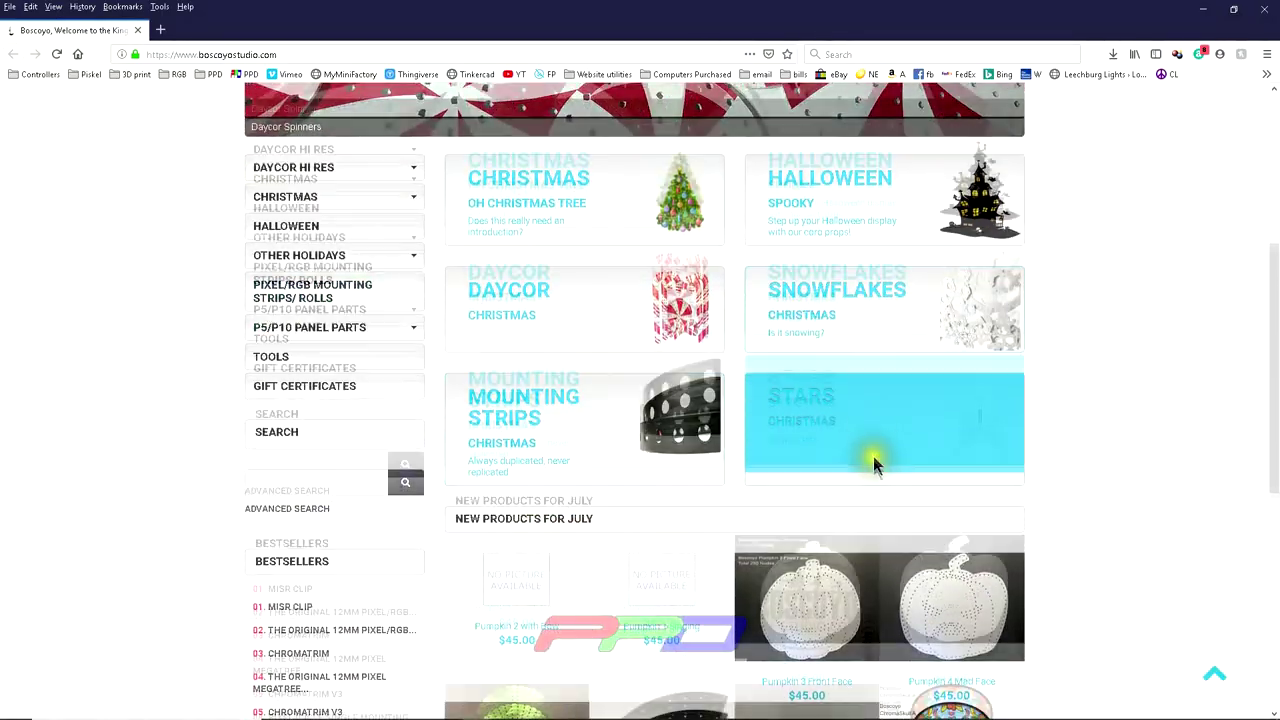
pyautogui.scroll(-4, 873, 463)
pyautogui.scroll(5, 486, 534)
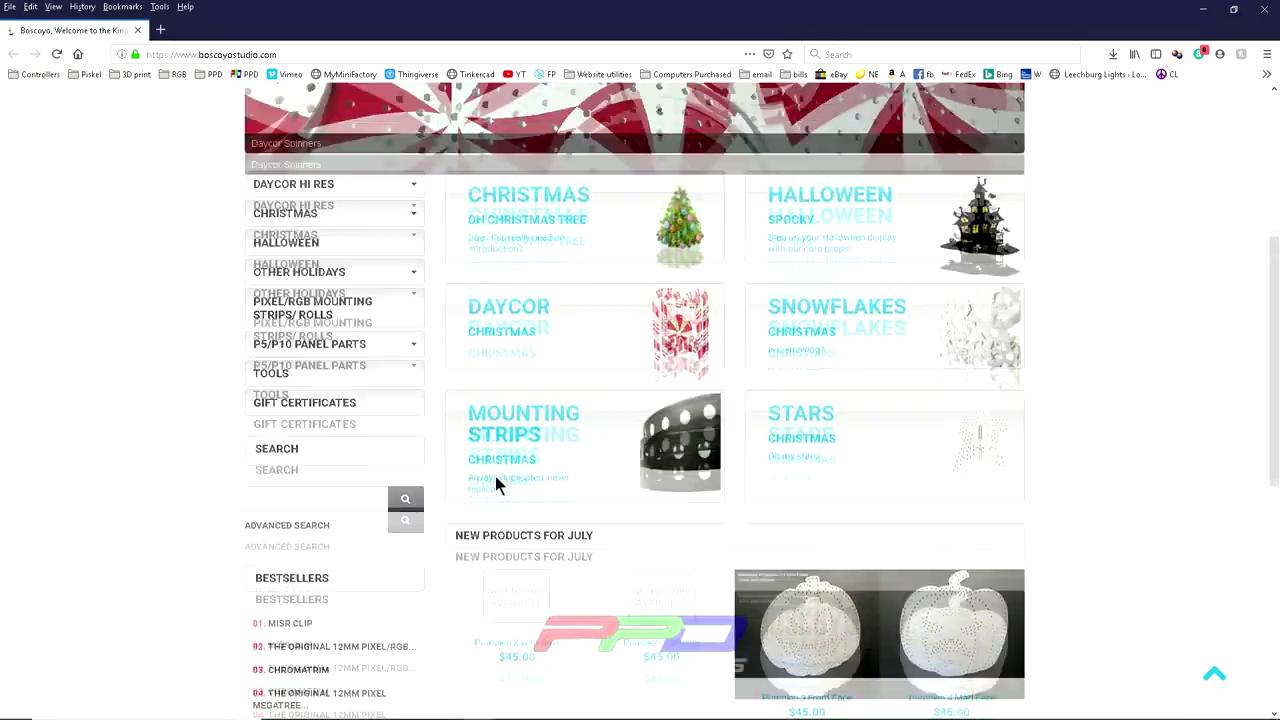
pyautogui.scroll(2, 493, 476)
pyautogui.click(873, 113)
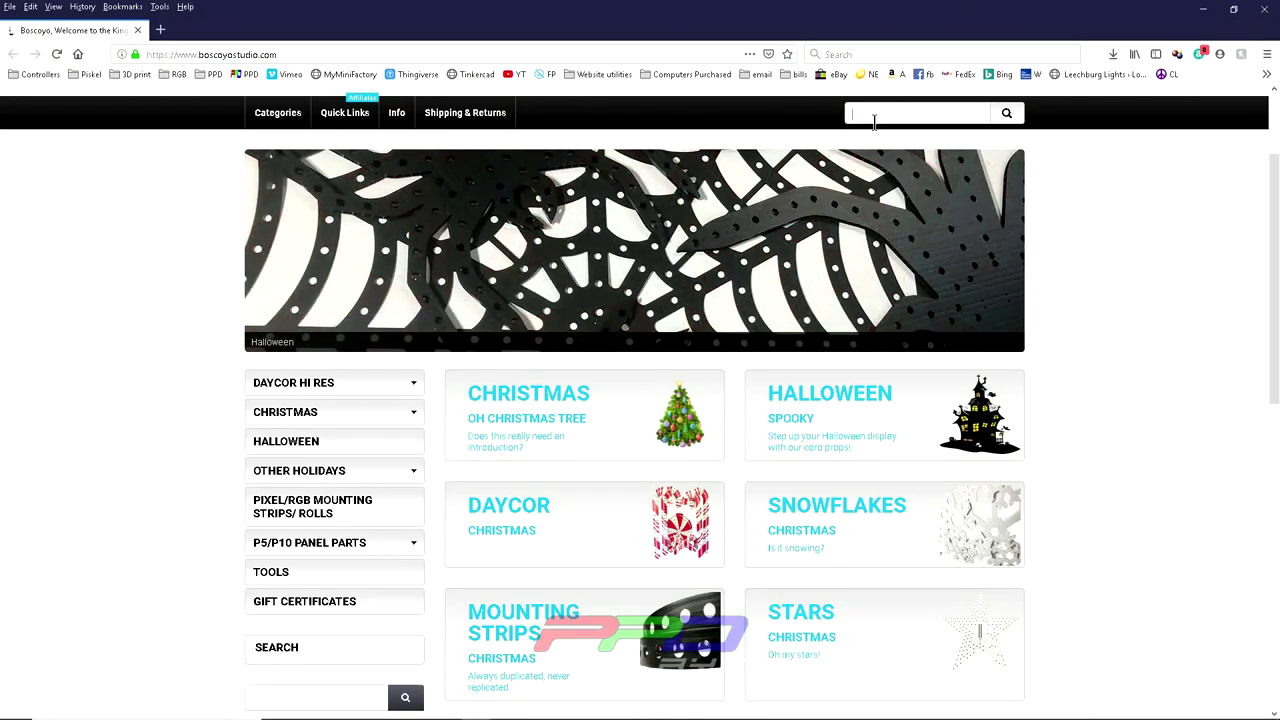
pyautogui.write('ma')
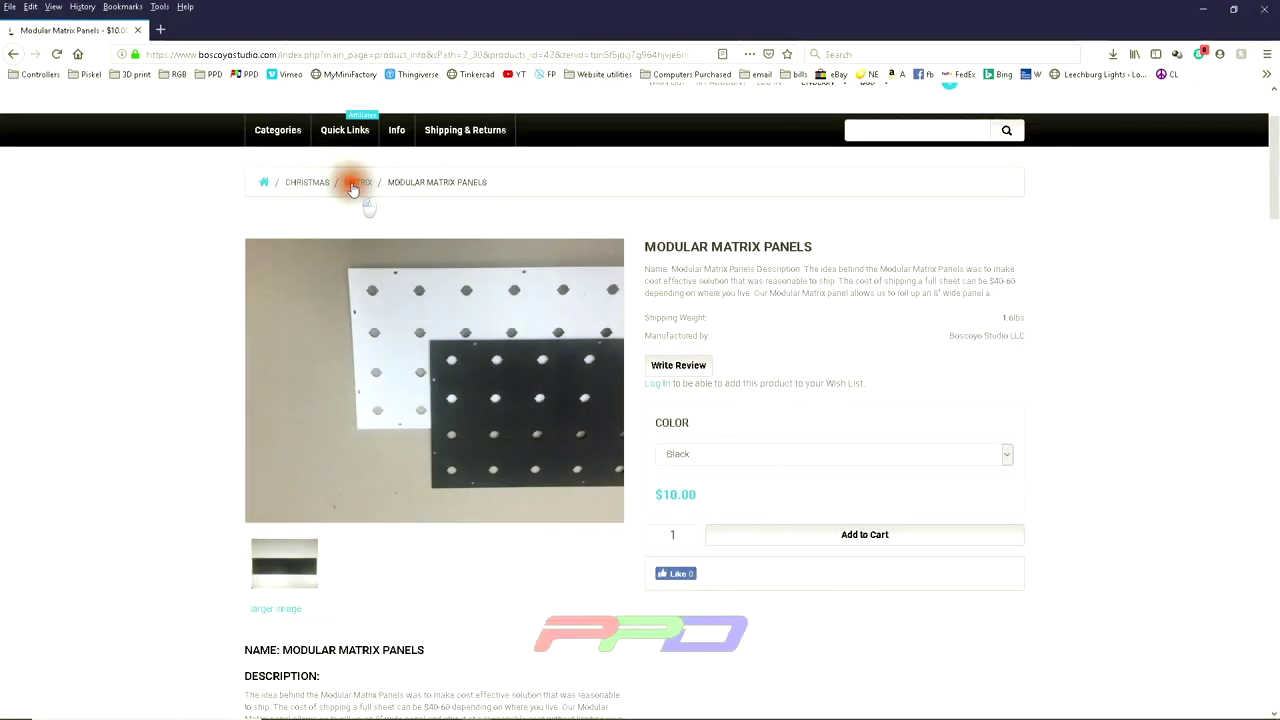
# Open the Matrix category and the ChromaMesh 2x8 product, $25.00 in Black.
pyautogui.click(349, 186)
pyautogui.scroll(-1, 757, 312)
pyautogui.scroll(-2, 757, 312)
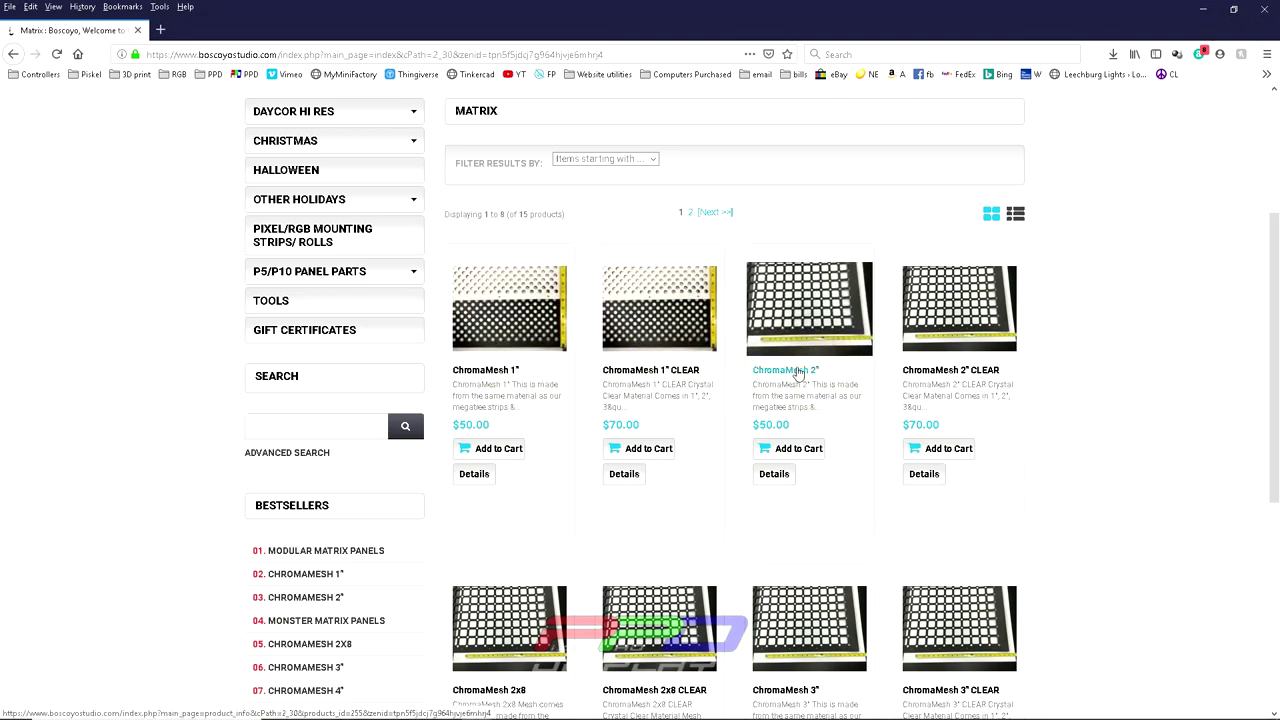
pyautogui.scroll(-1, 797, 375)
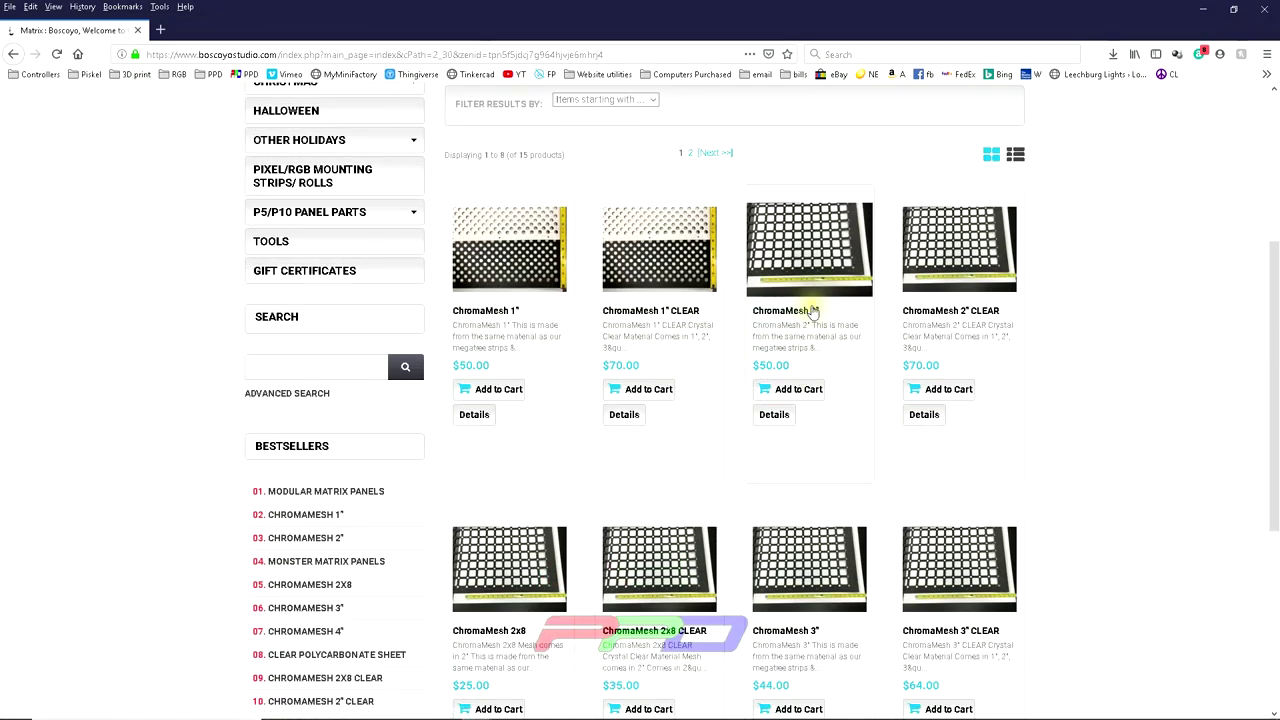
pyautogui.scroll(-1, 800, 420)
pyautogui.scroll(-1, 808, 410)
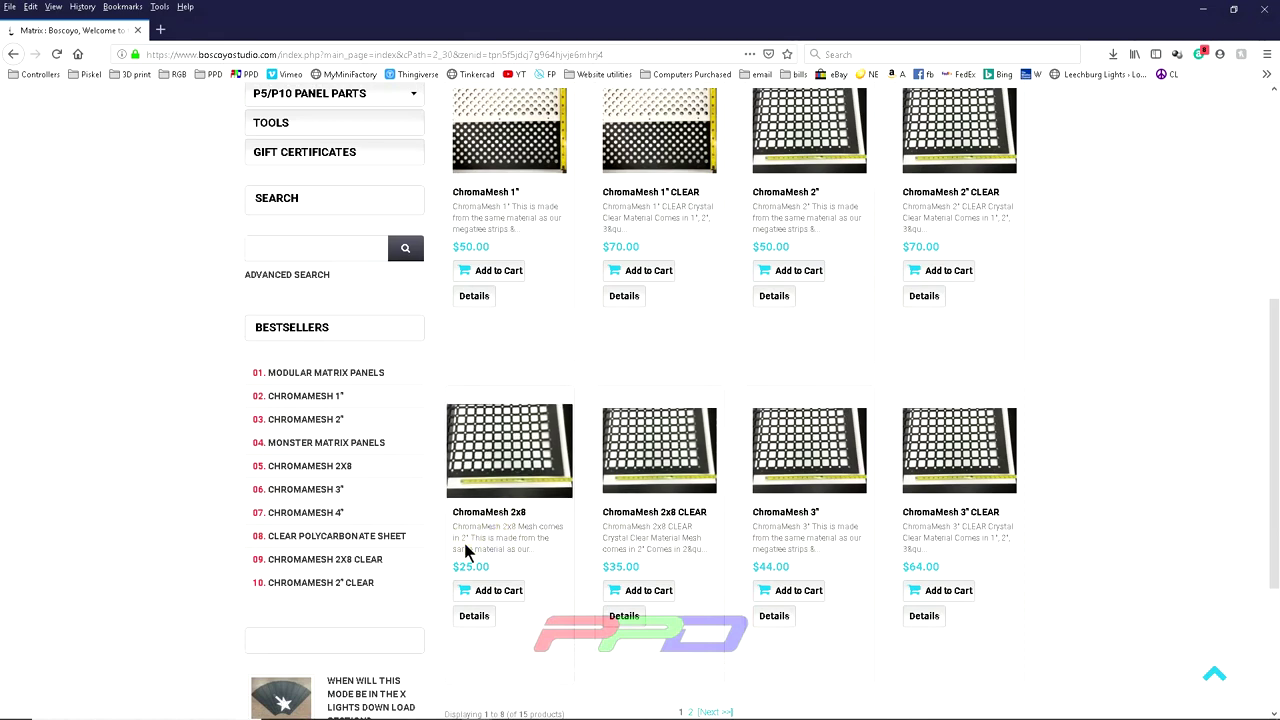
pyautogui.click(500, 514)
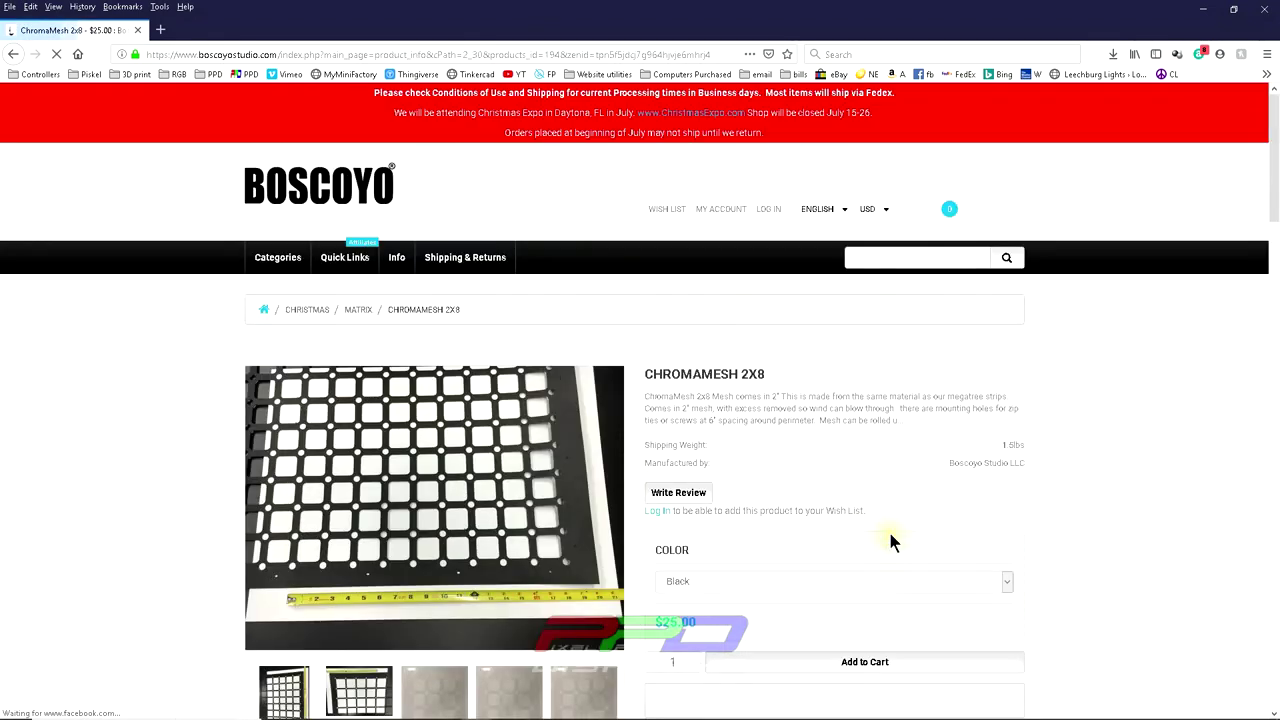
# Highlight the ChromaMesh 2x8 specs, a 12x48 matrix of 576 nodes, then move Firefox off-screen.
pyautogui.scroll(-3, 637, 281)
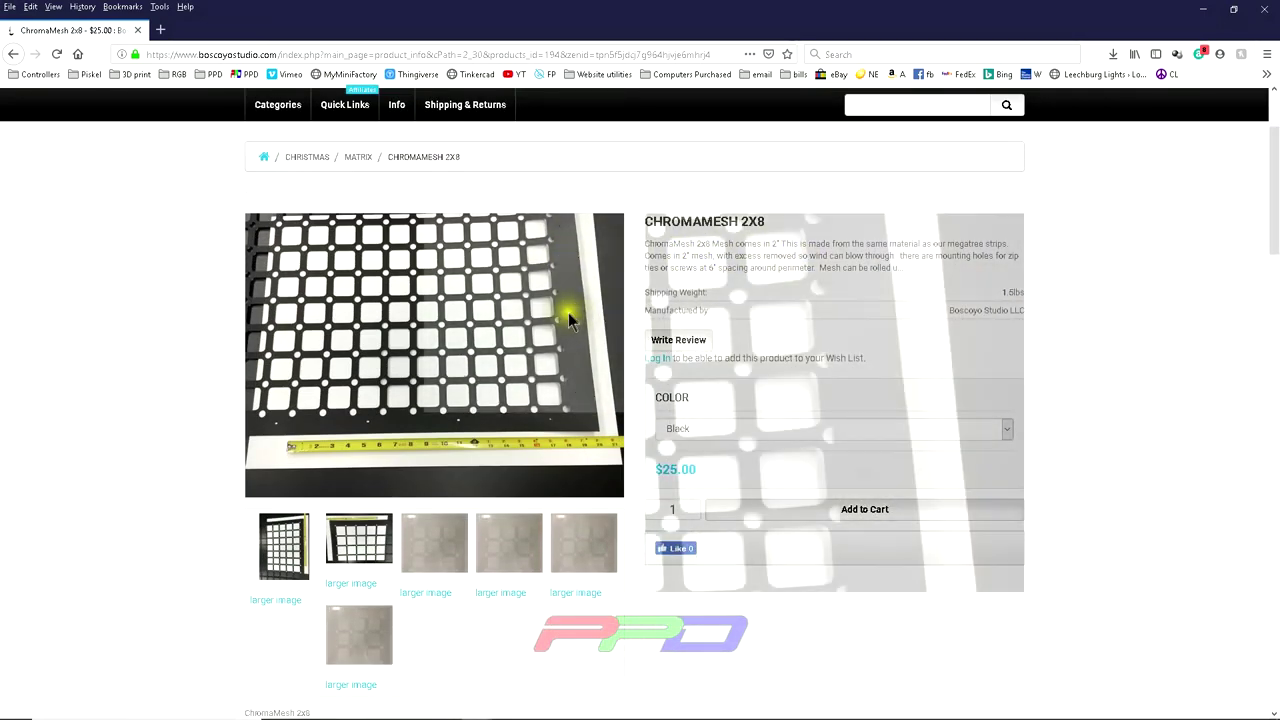
pyautogui.scroll(-6, 572, 388)
pyautogui.scroll(-2, 480, 465)
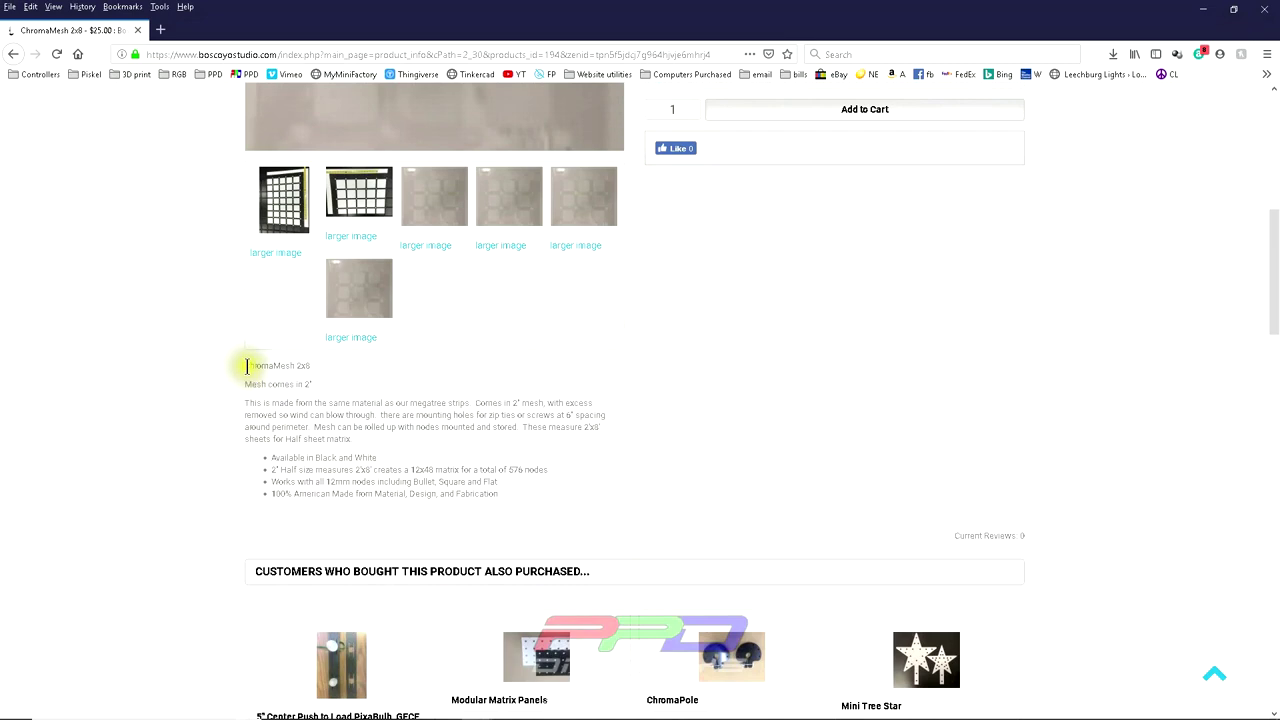
pyautogui.moveTo(247, 366); pyautogui.dragTo(391, 447)
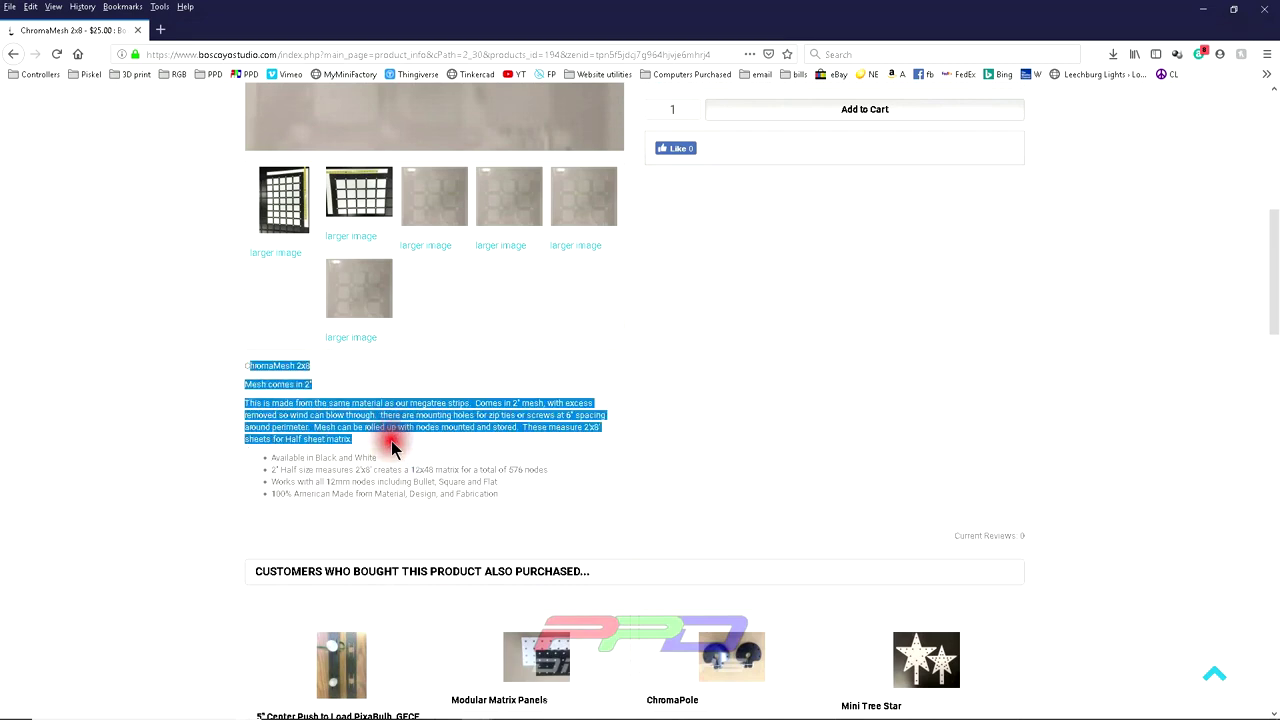
pyautogui.moveTo(273, 458); pyautogui.dragTo(383, 463)
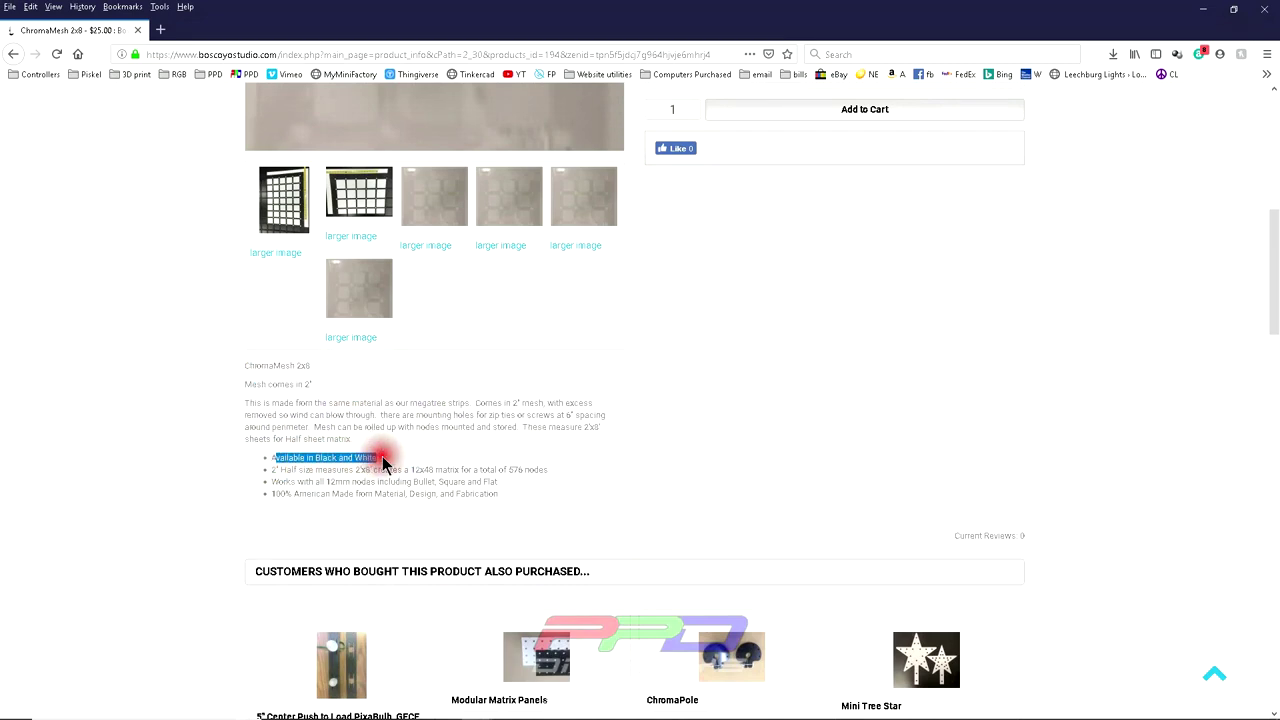
pyautogui.moveTo(272, 469); pyautogui.dragTo(415, 468)
pyautogui.click(415, 468)
pyautogui.doubleClick(429, 466)
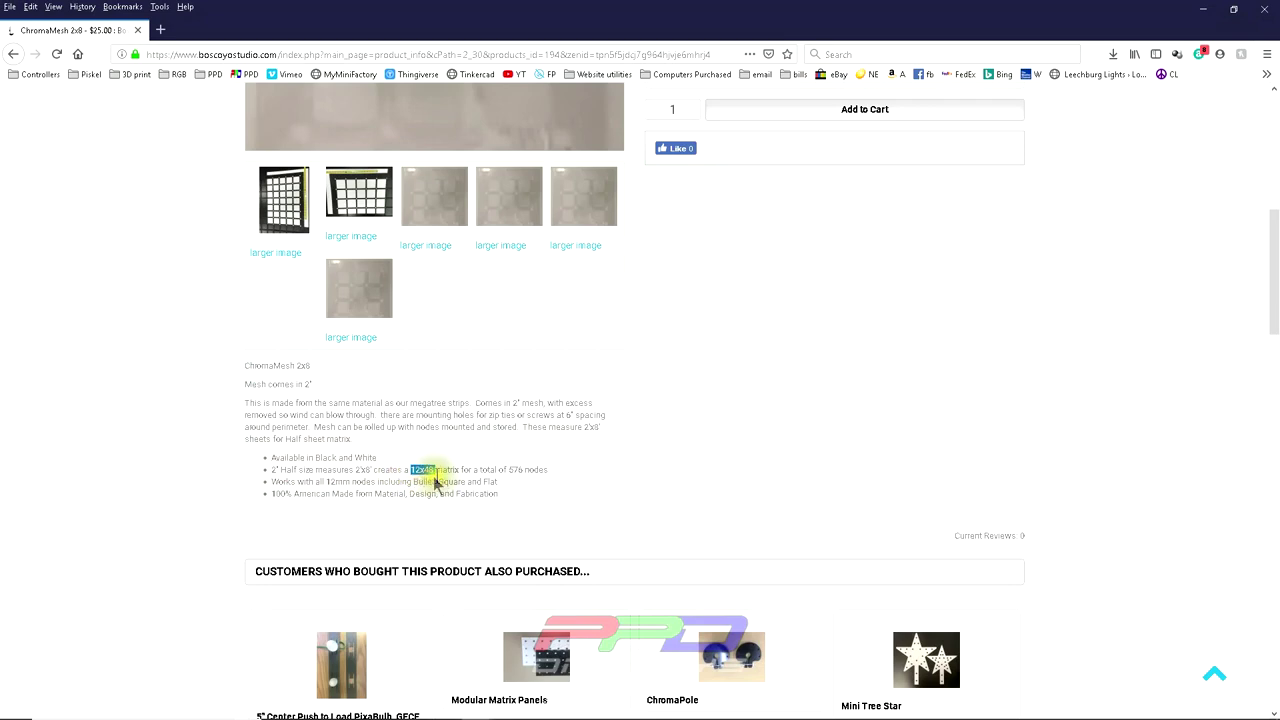
pyautogui.moveTo(546, 468); pyautogui.dragTo(507, 473)
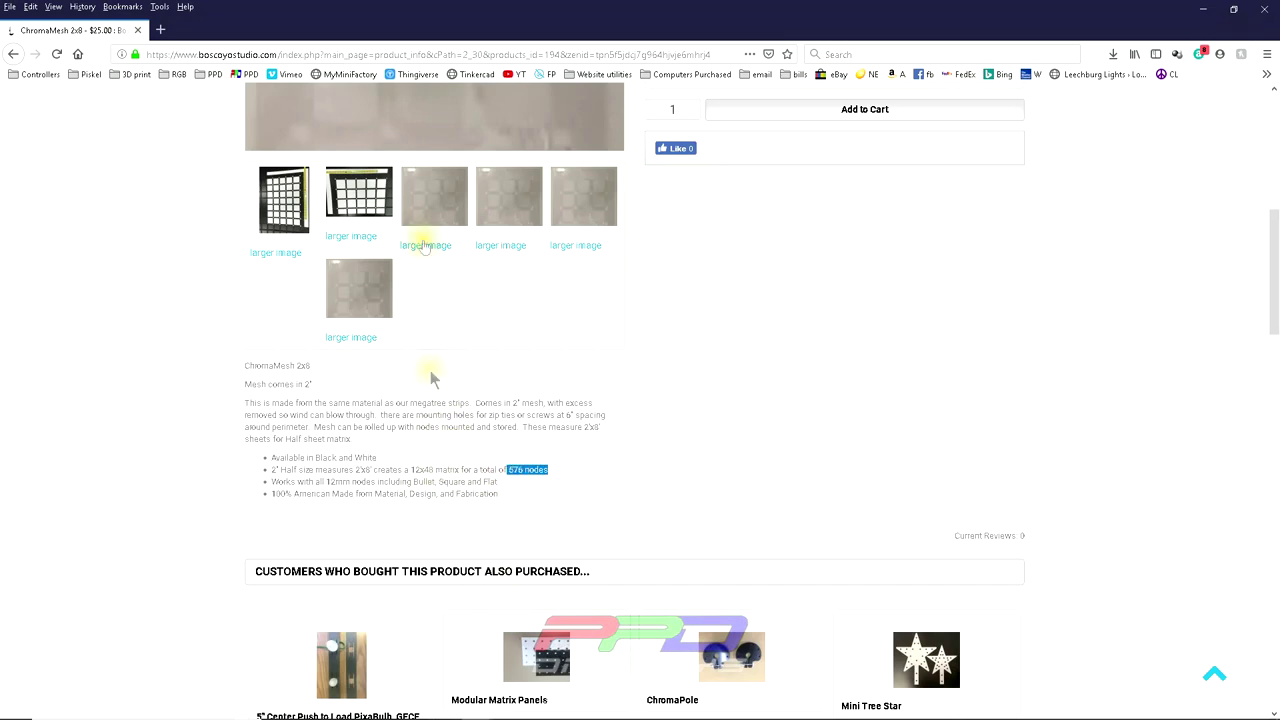
pyautogui.moveTo(502, 21); pyautogui.dragTo(0, 29)
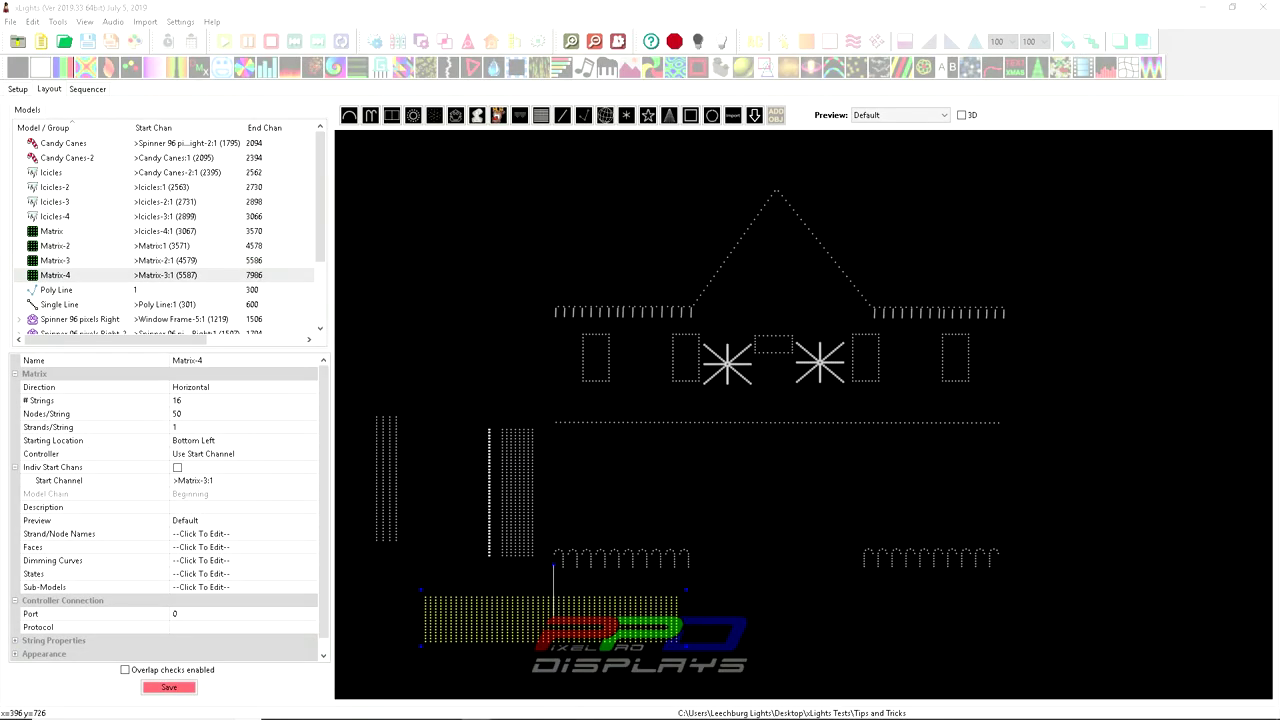
# Nudge Matrix-4 slightly upward and recheck the 12x48 size on the product page.
pyautogui.moveTo(548, 629); pyautogui.dragTo(553, 612)
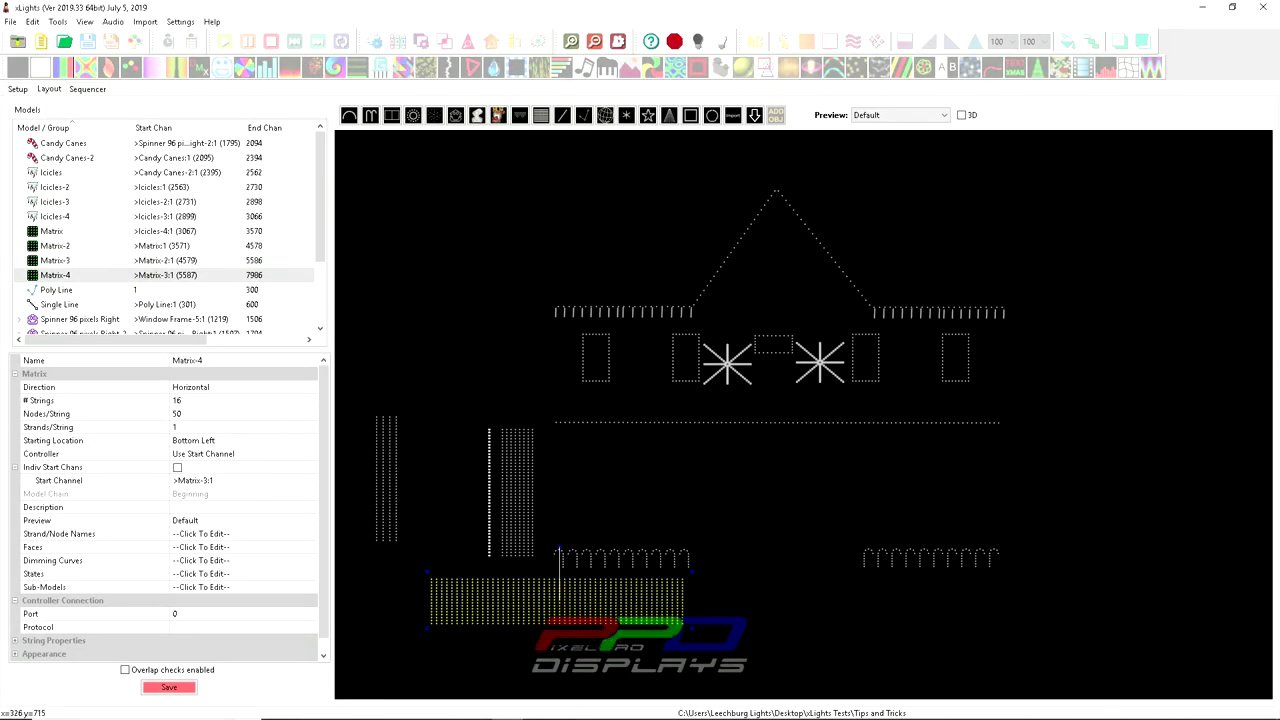
pyautogui.moveTo(0, 88); pyautogui.dragTo(420, 90)
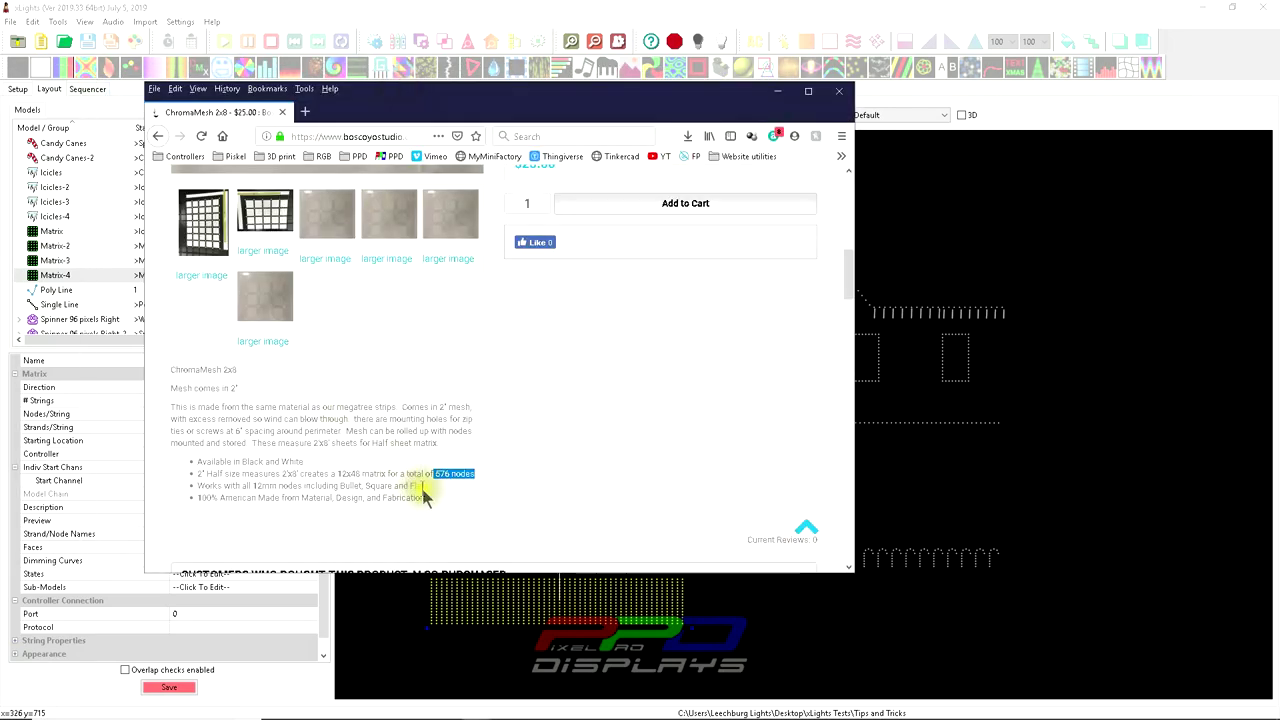
pyautogui.moveTo(337, 473); pyautogui.dragTo(370, 473)
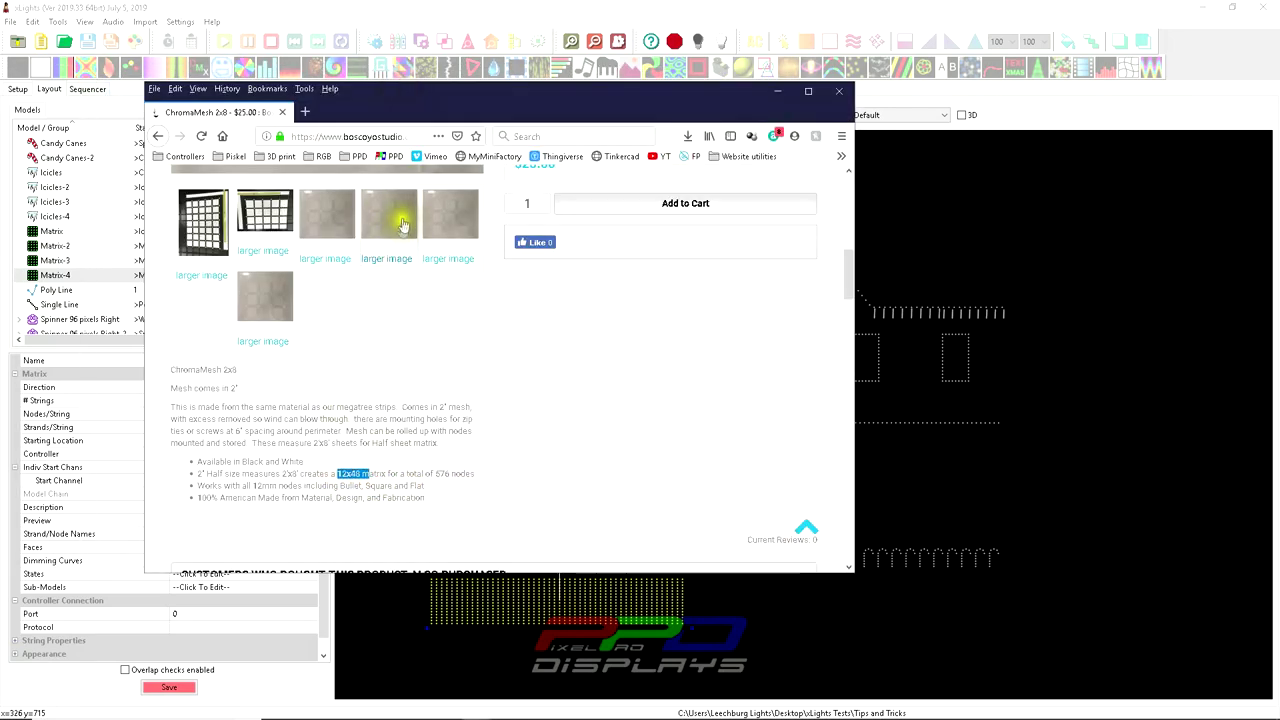
pyautogui.moveTo(425, 103); pyautogui.dragTo(567, 127)
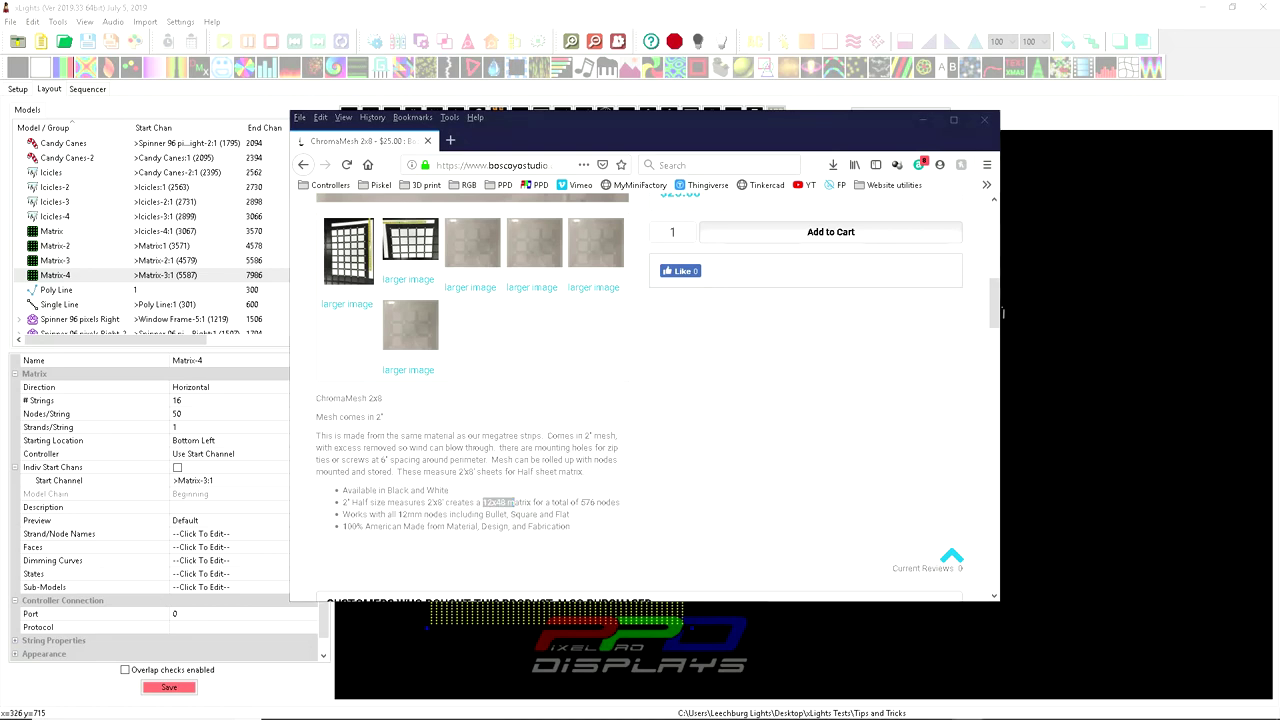
# Compute 48 × 2 = 96 nodes per string in Calculator.
pyautogui.moveTo(771, 334); pyautogui.dragTo(1054, 290)
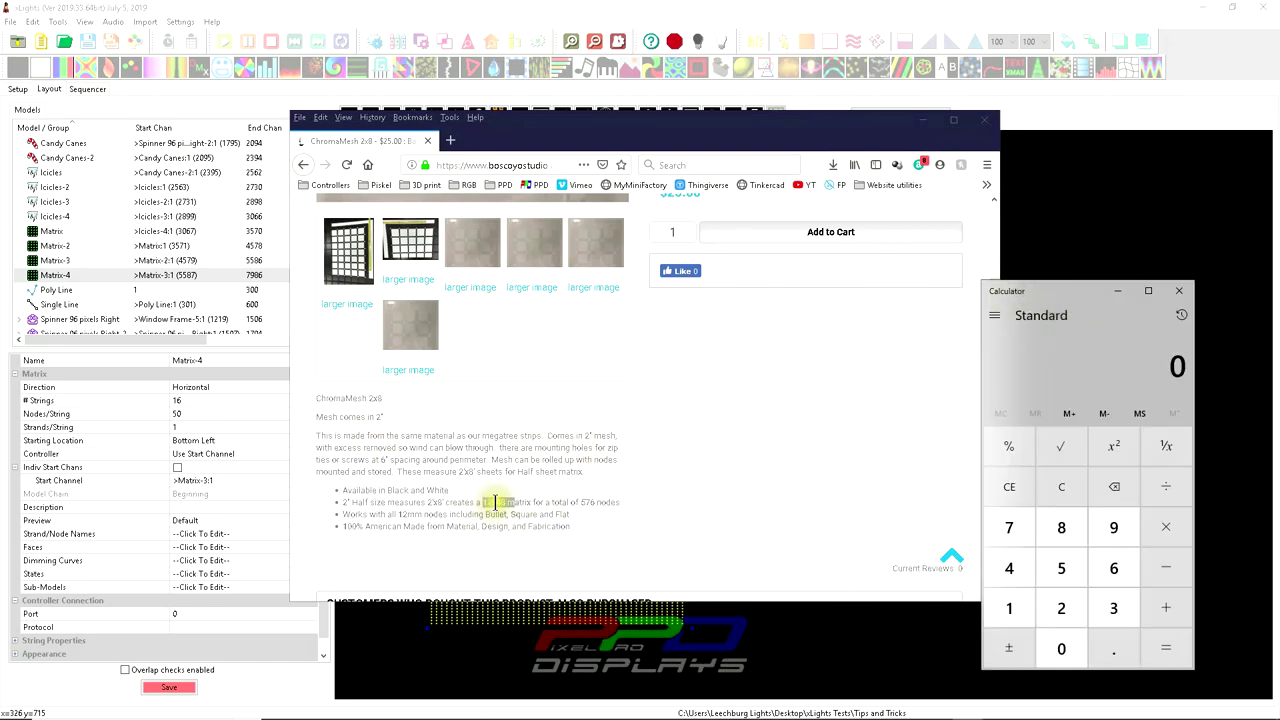
pyautogui.moveTo(494, 503); pyautogui.dragTo(480, 503)
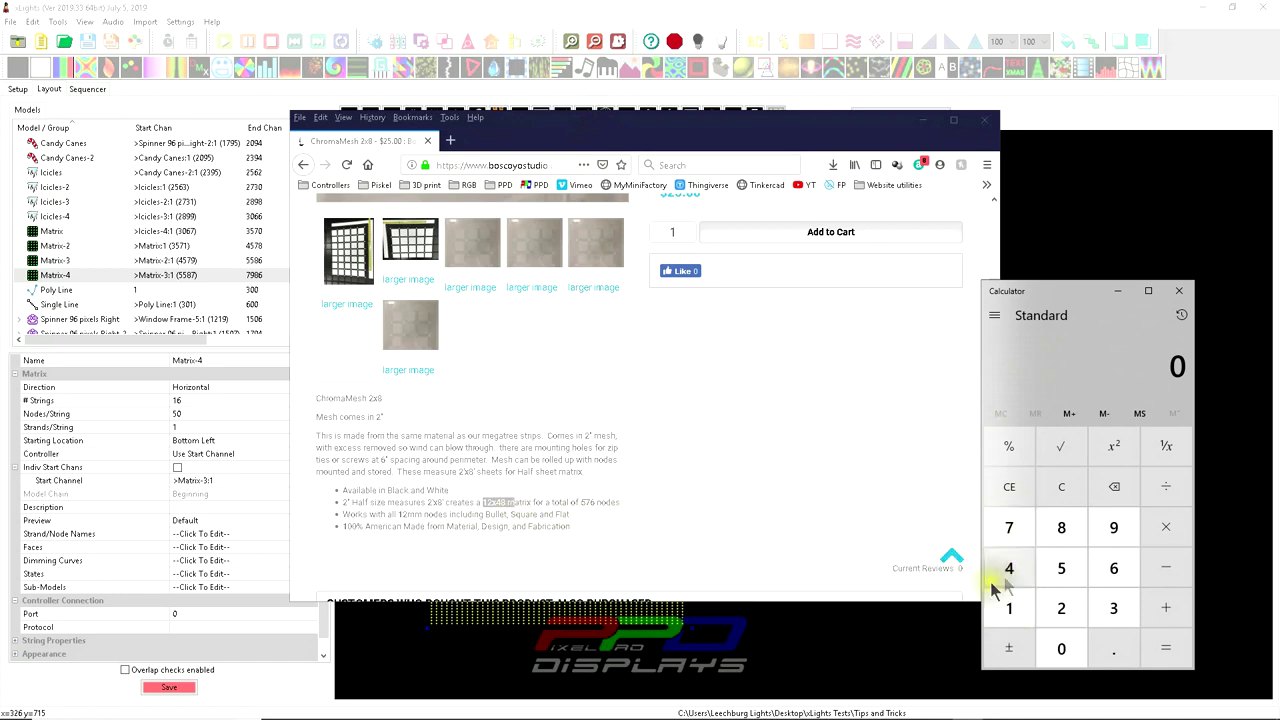
pyautogui.write('48*')
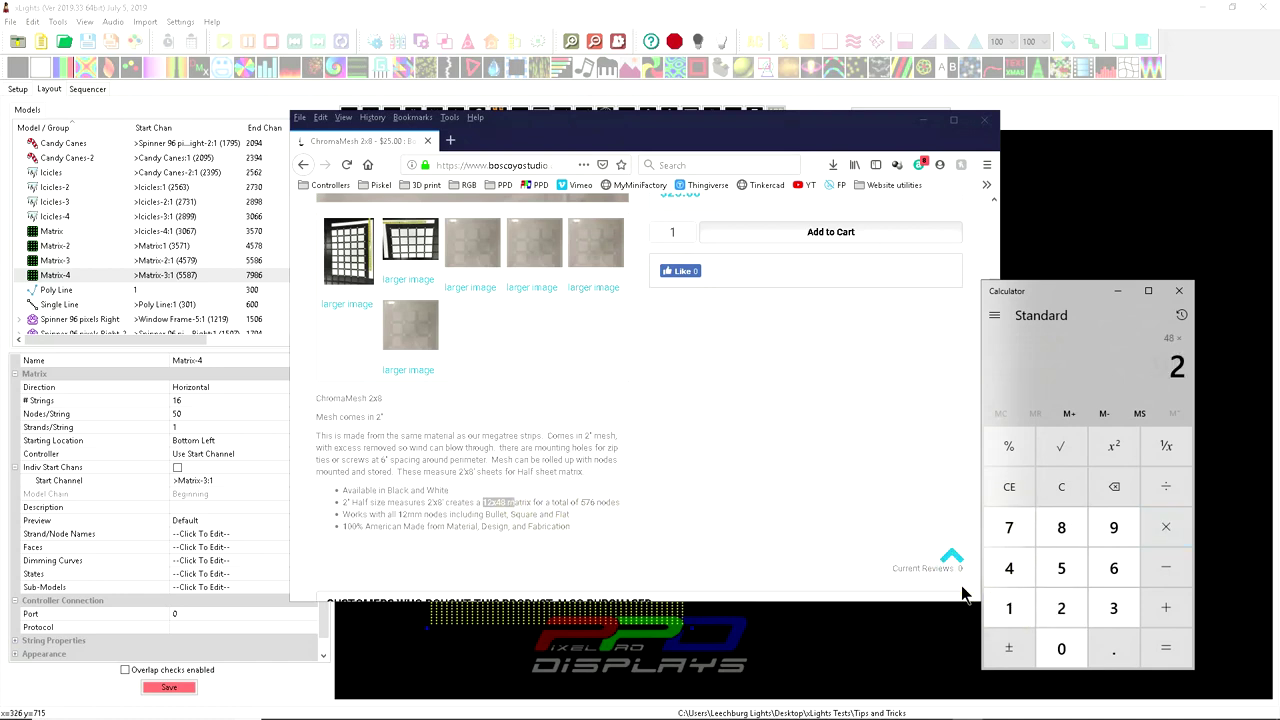
pyautogui.press('Return')
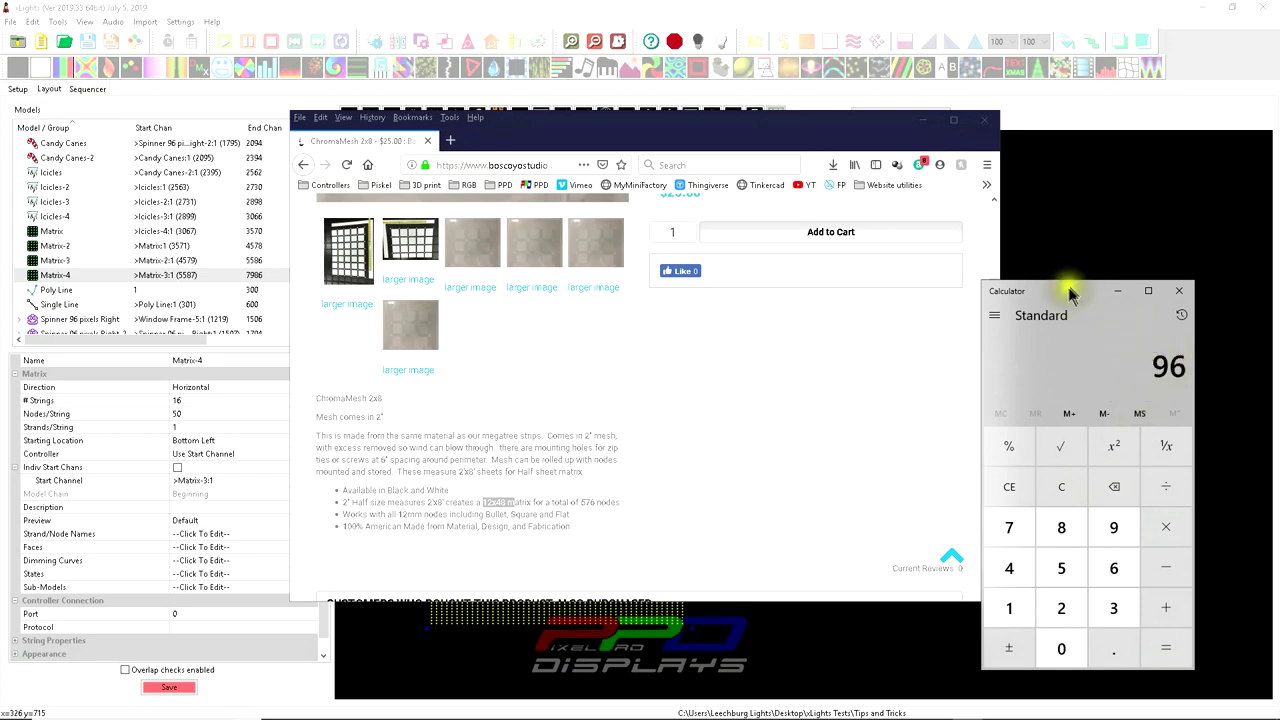
pyautogui.moveTo(1068, 295); pyautogui.dragTo(0, 215)
# Recheck the 12 in the 12x48 matrix size, then return to xLights.
pyautogui.moveTo(531, 126); pyautogui.dragTo(386, 186)
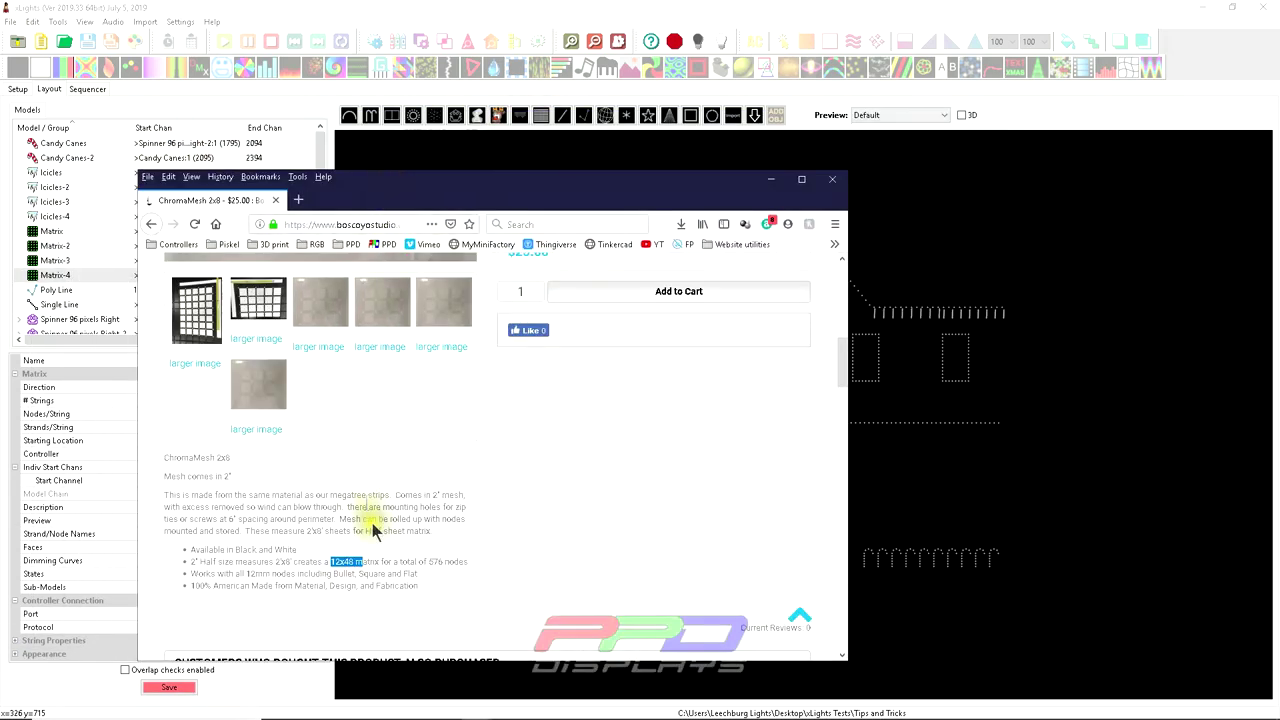
pyautogui.doubleClick(338, 562)
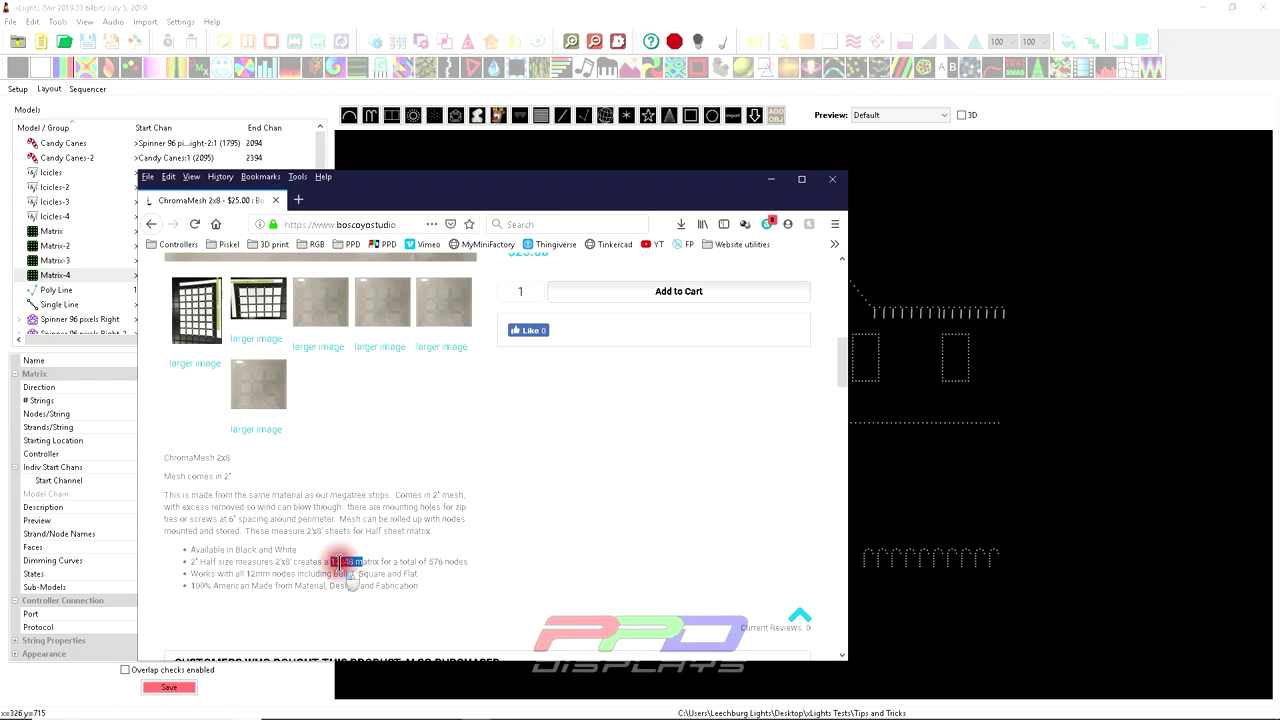
pyautogui.click(338, 562)
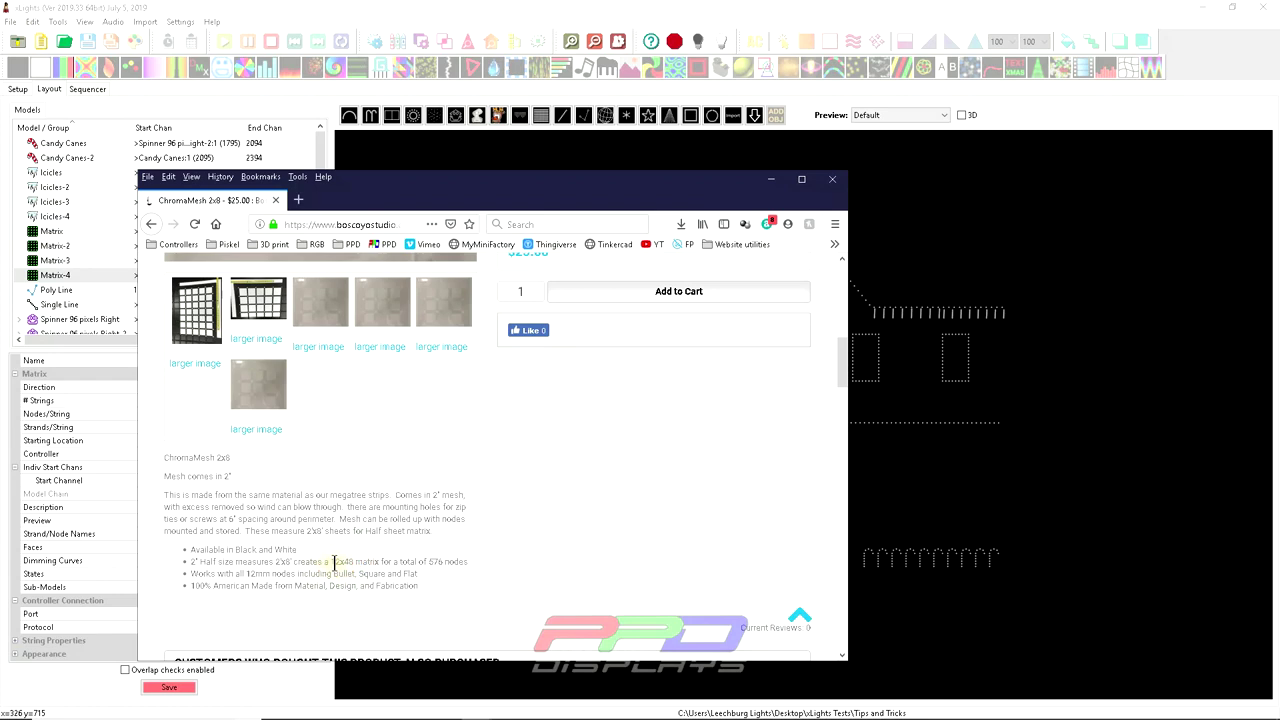
pyautogui.moveTo(332, 561); pyautogui.dragTo(340, 562)
pyautogui.hotkey('alt', 'Tab')
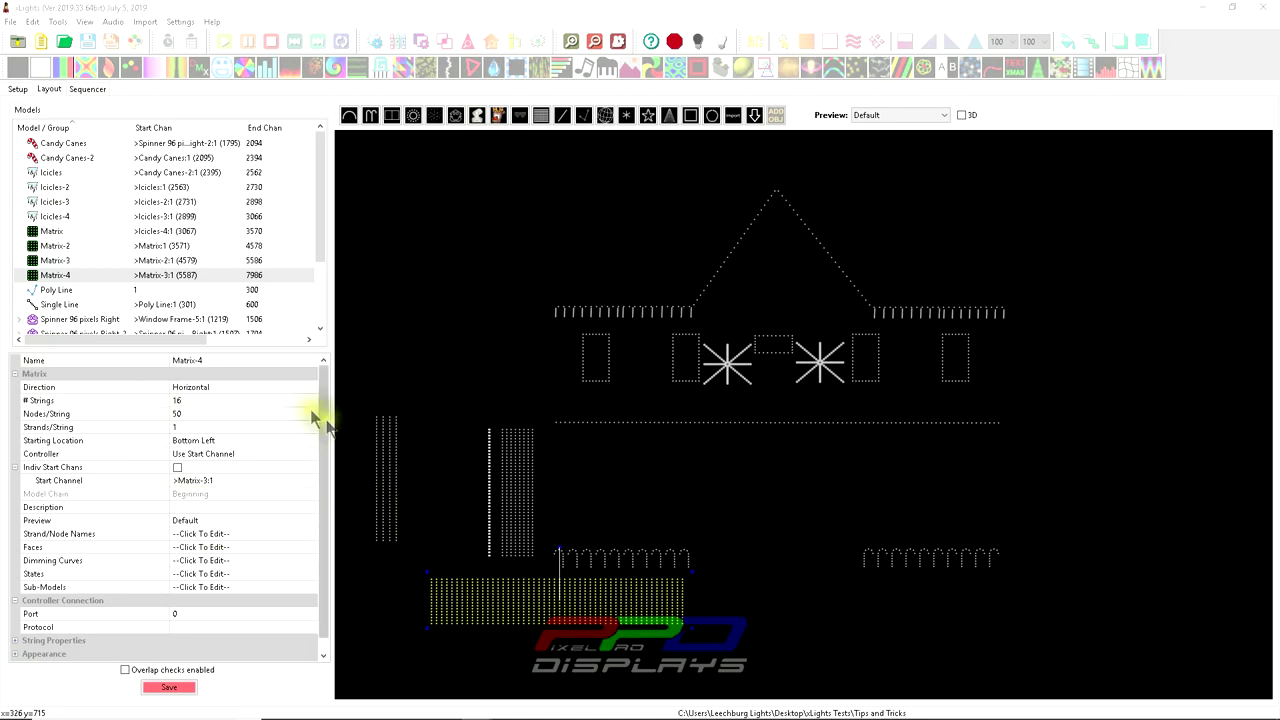
# Set Matrix-4 to 6 strings of 96 nodes each.
pyautogui.click(190, 401)
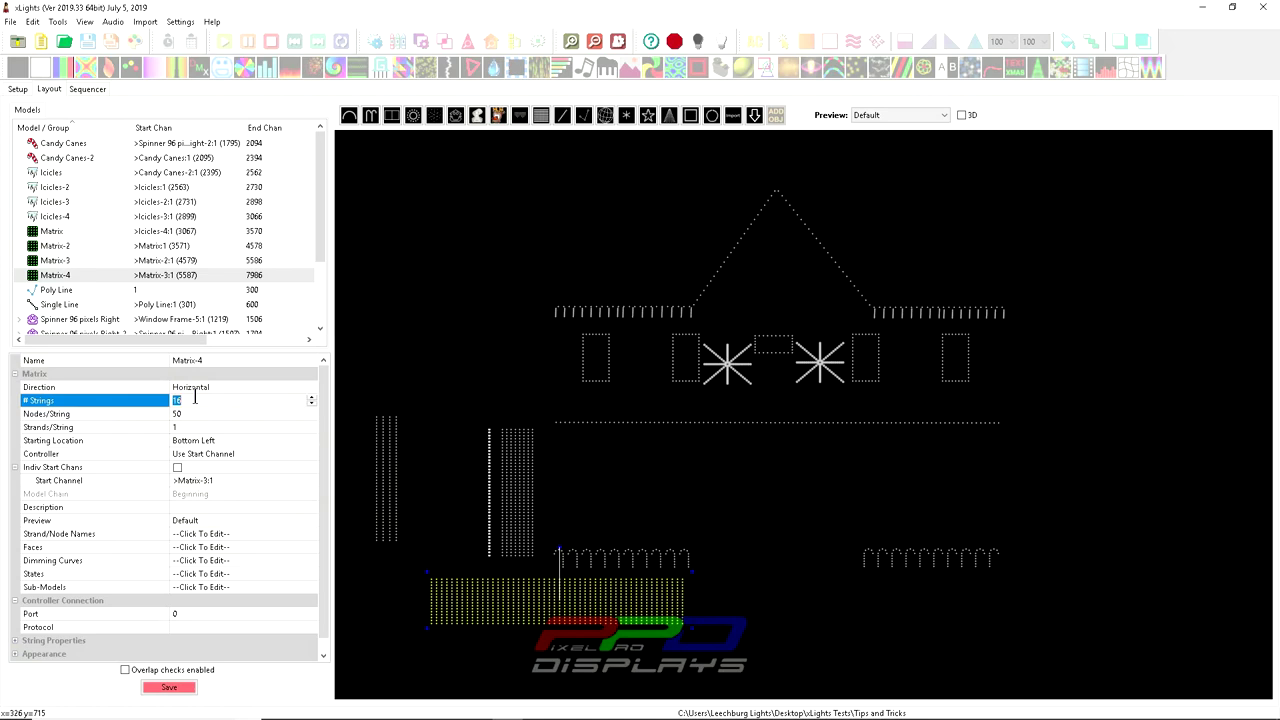
pyautogui.write('6')
pyautogui.click(178, 414)
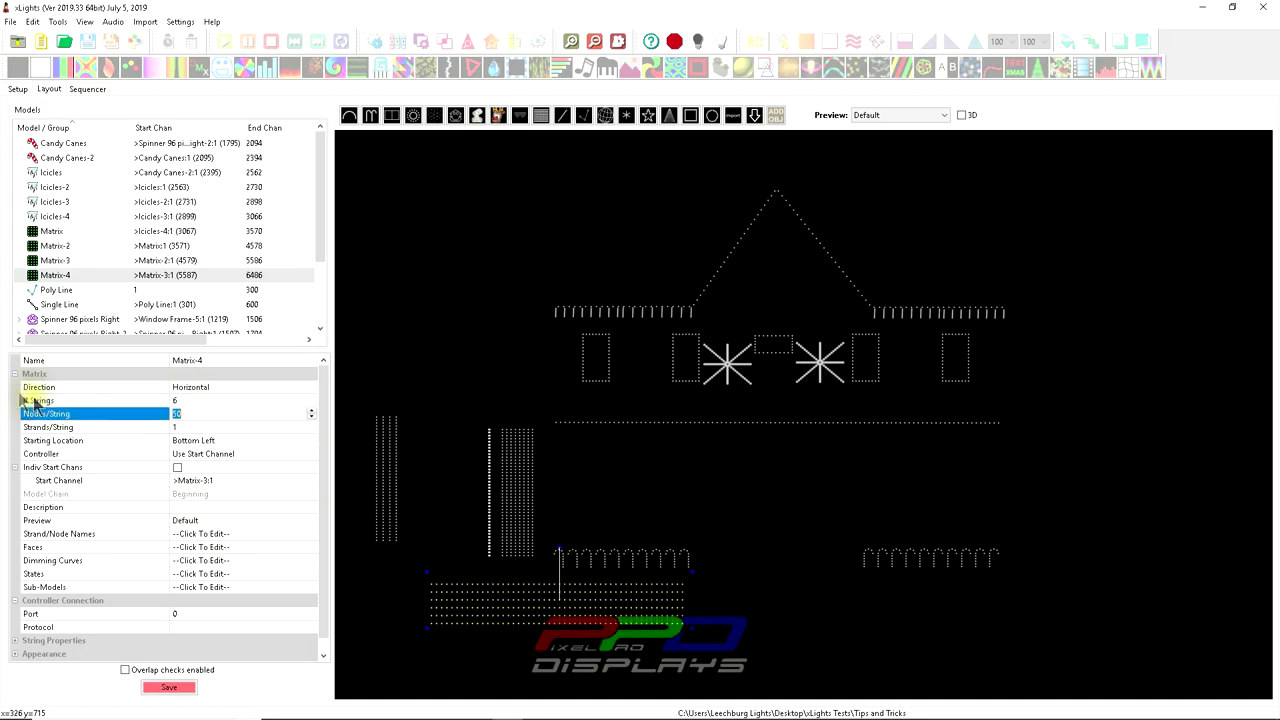
pyautogui.write('96')
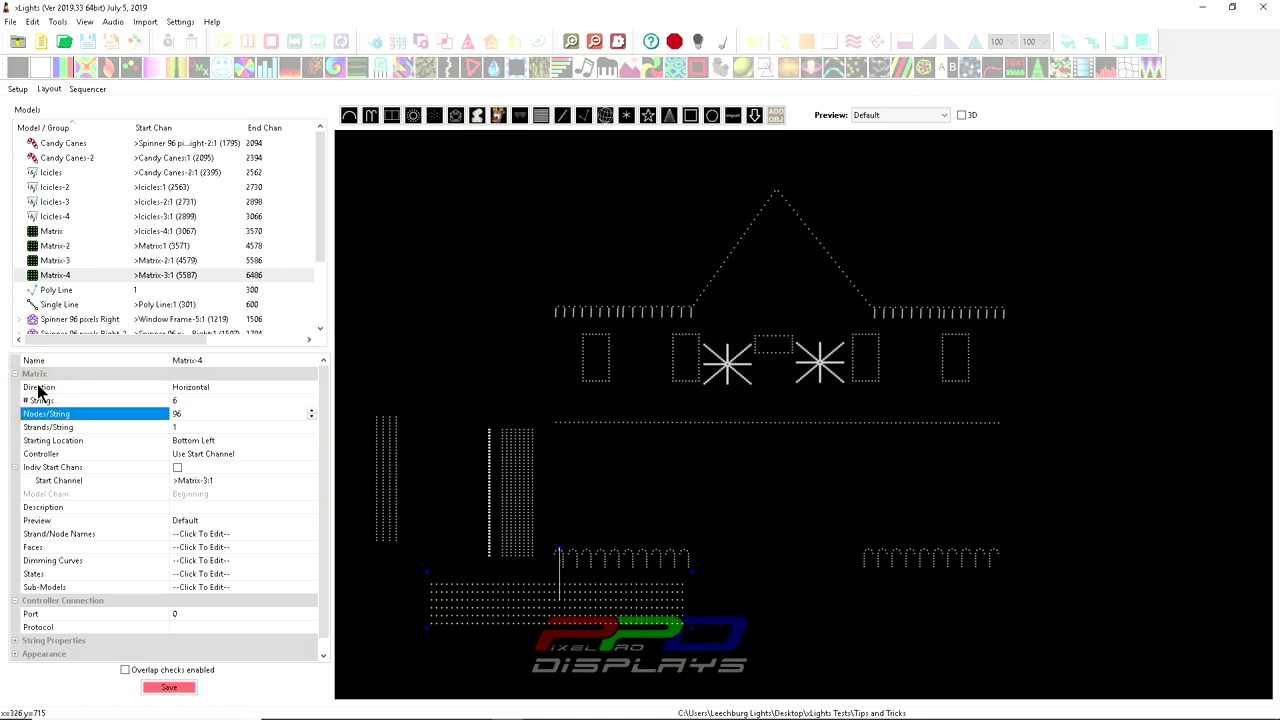
pyautogui.click(38, 416)
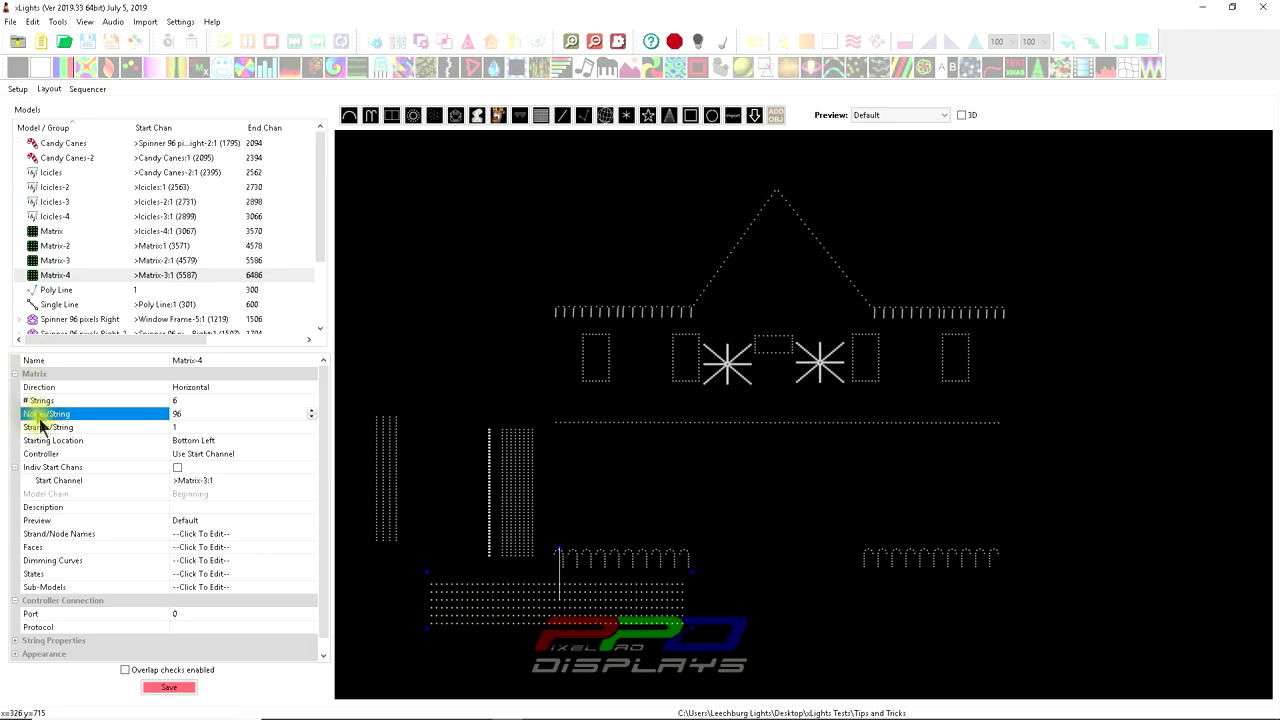
# Recheck the ChromaMesh page and the calculator's 96 result before editing Strands/String.
pyautogui.click(211, 428)
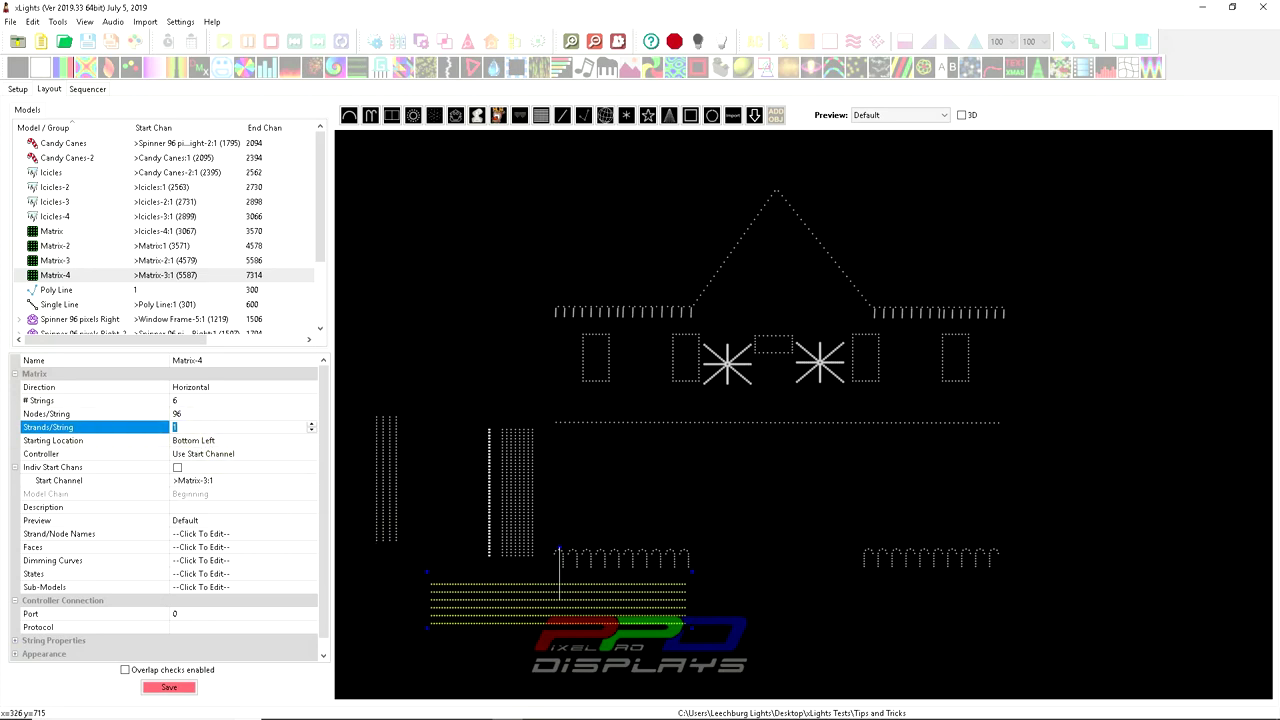
pyautogui.hotkey('alt', 'Tab')
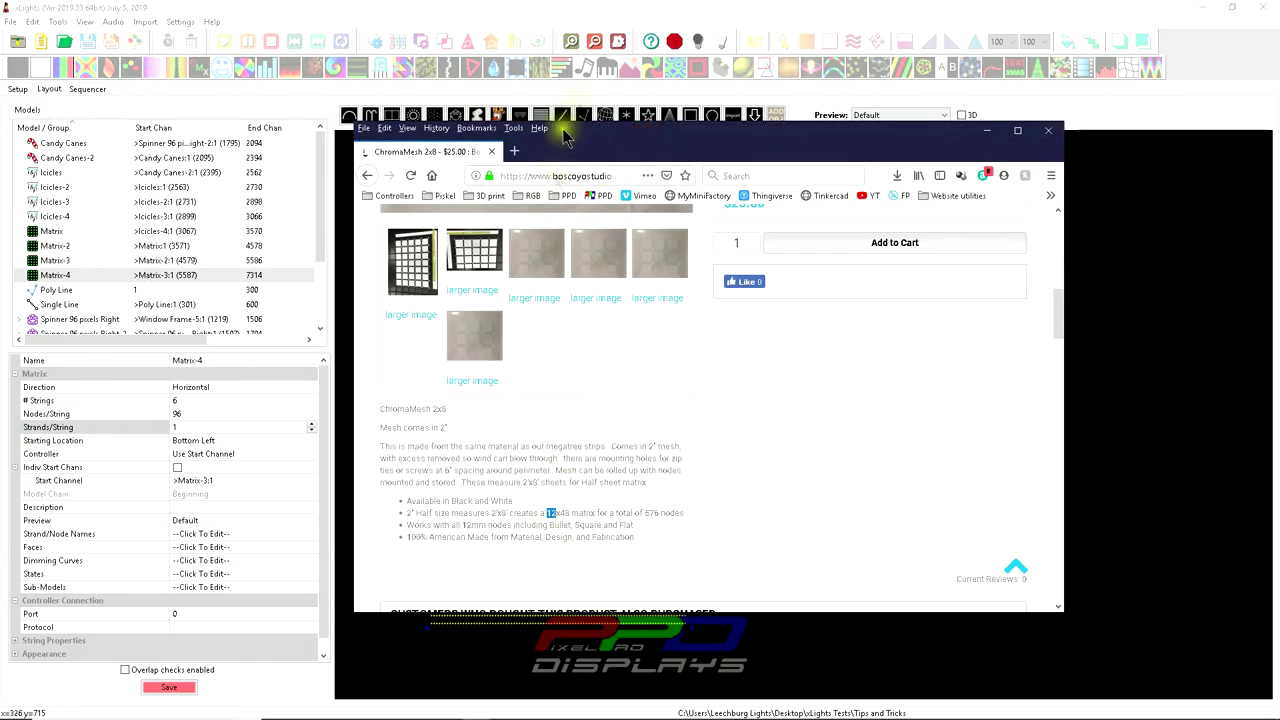
pyautogui.hotkey('alt', 'Tab')
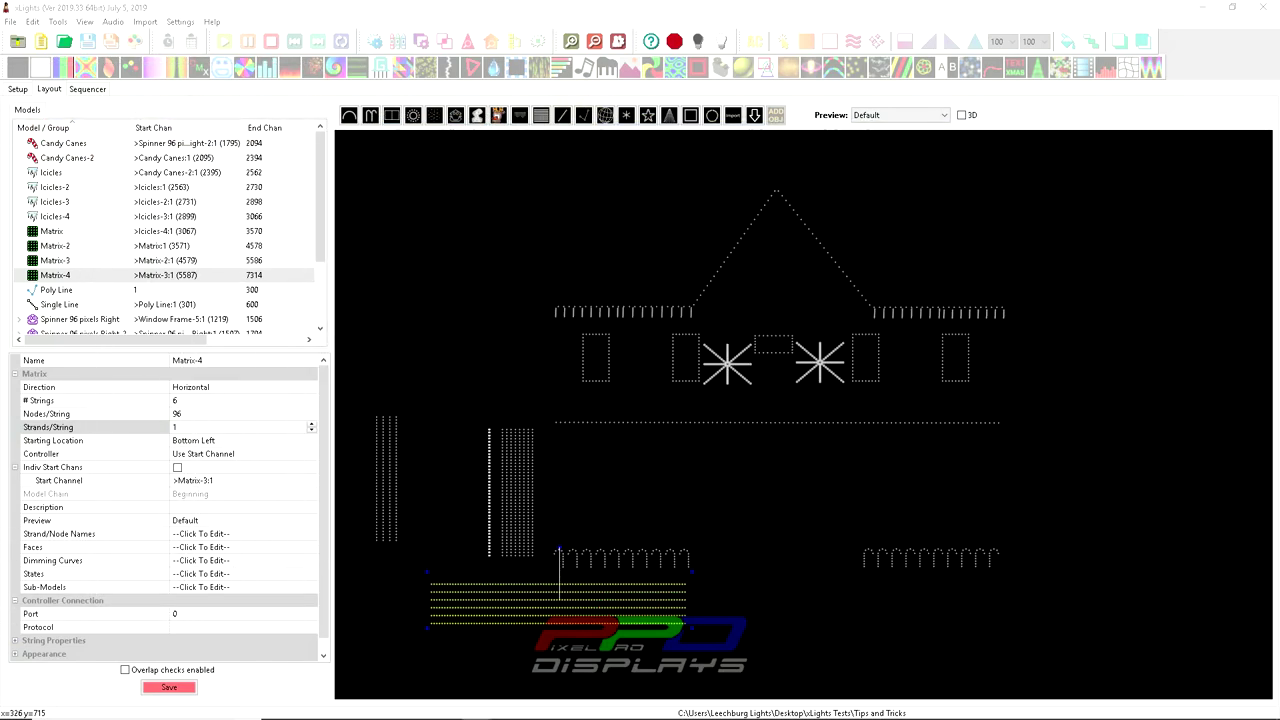
pyautogui.click(210, 481)
pyautogui.click(205, 427)
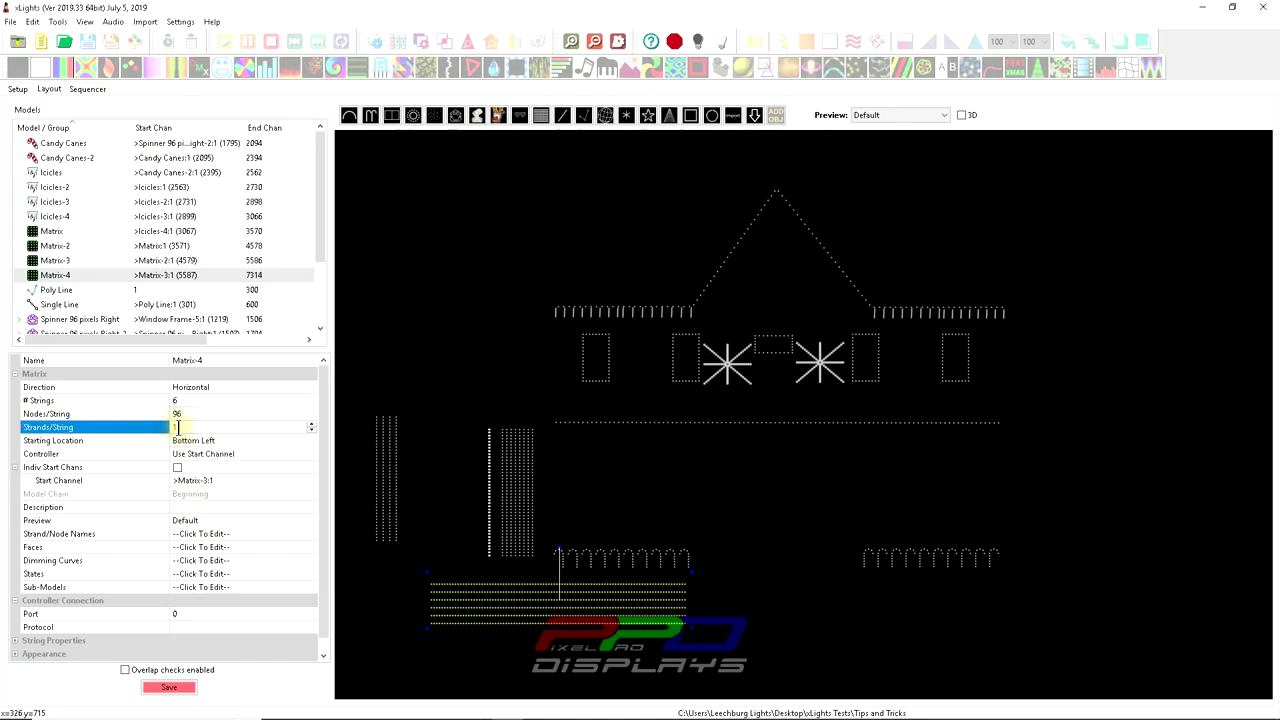
pyautogui.hotkey('alt', 'Tab')
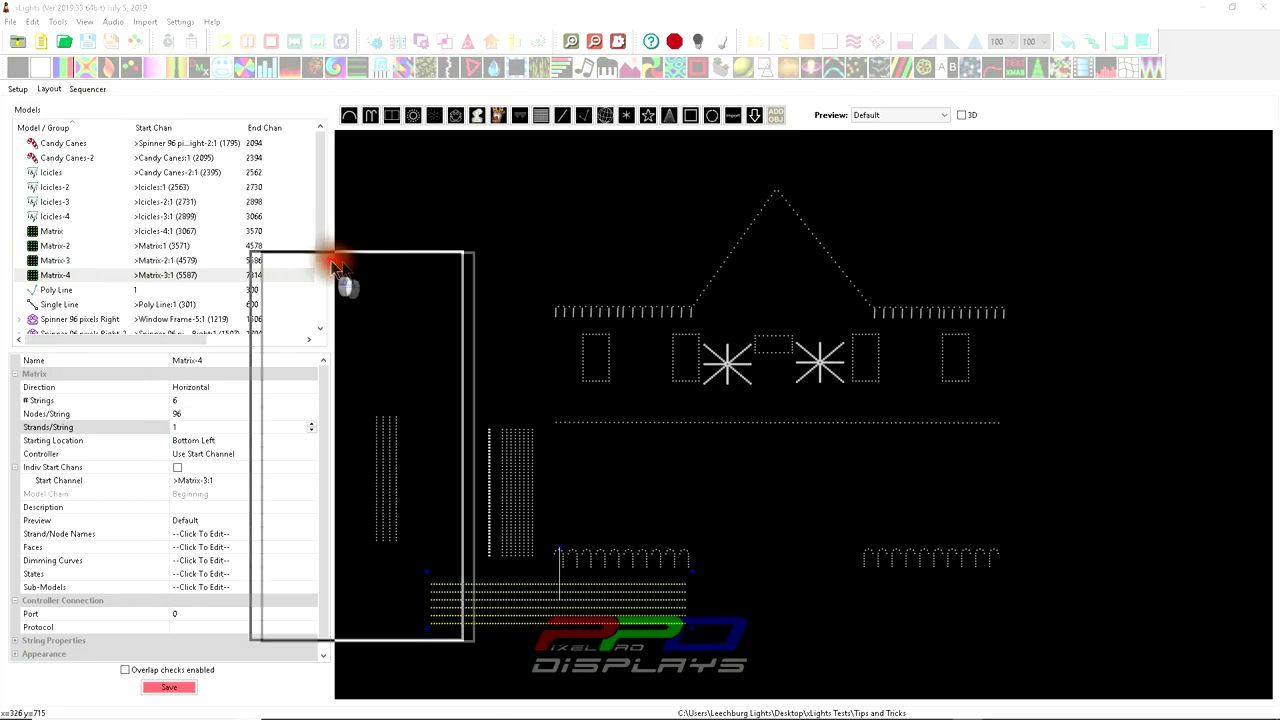
pyautogui.click(463, 343)
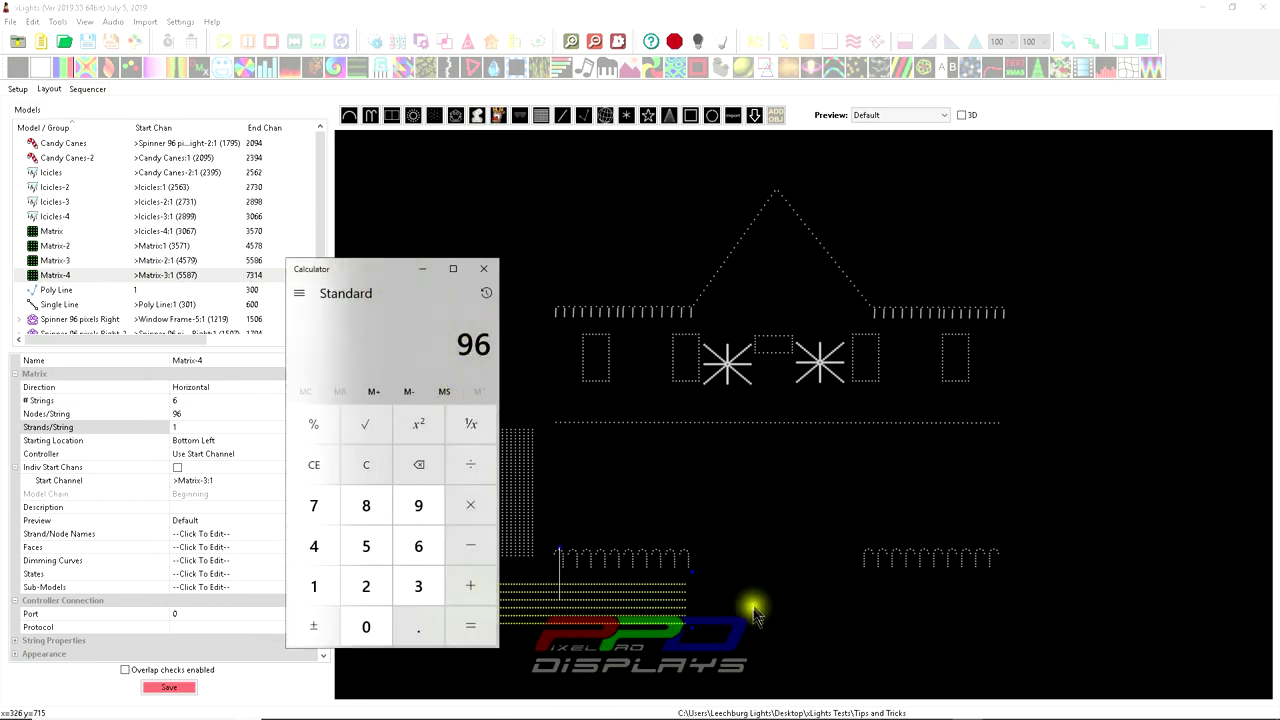
pyautogui.moveTo(320, 269); pyautogui.dragTo(225, 272)
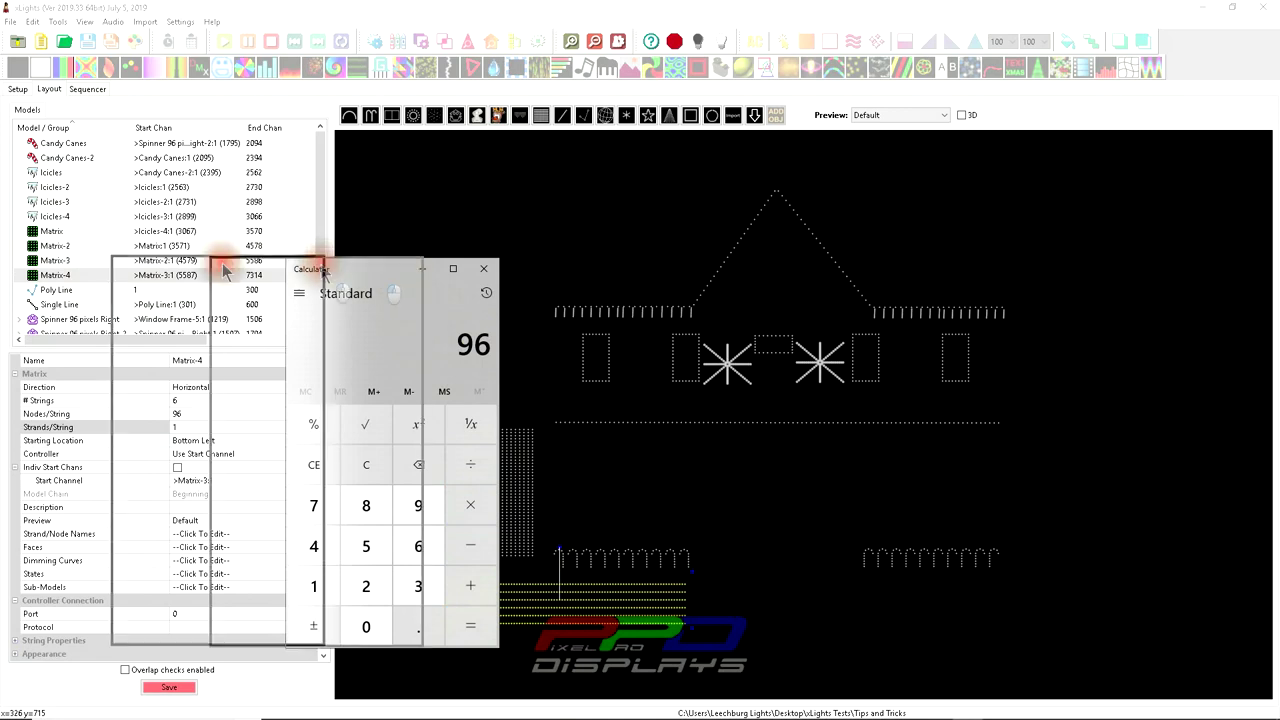
pyautogui.hotkey('alt', 'Tab')
# Set Strands/String to 2 and select the denser matrix in the preview.
pyautogui.click(185, 427)
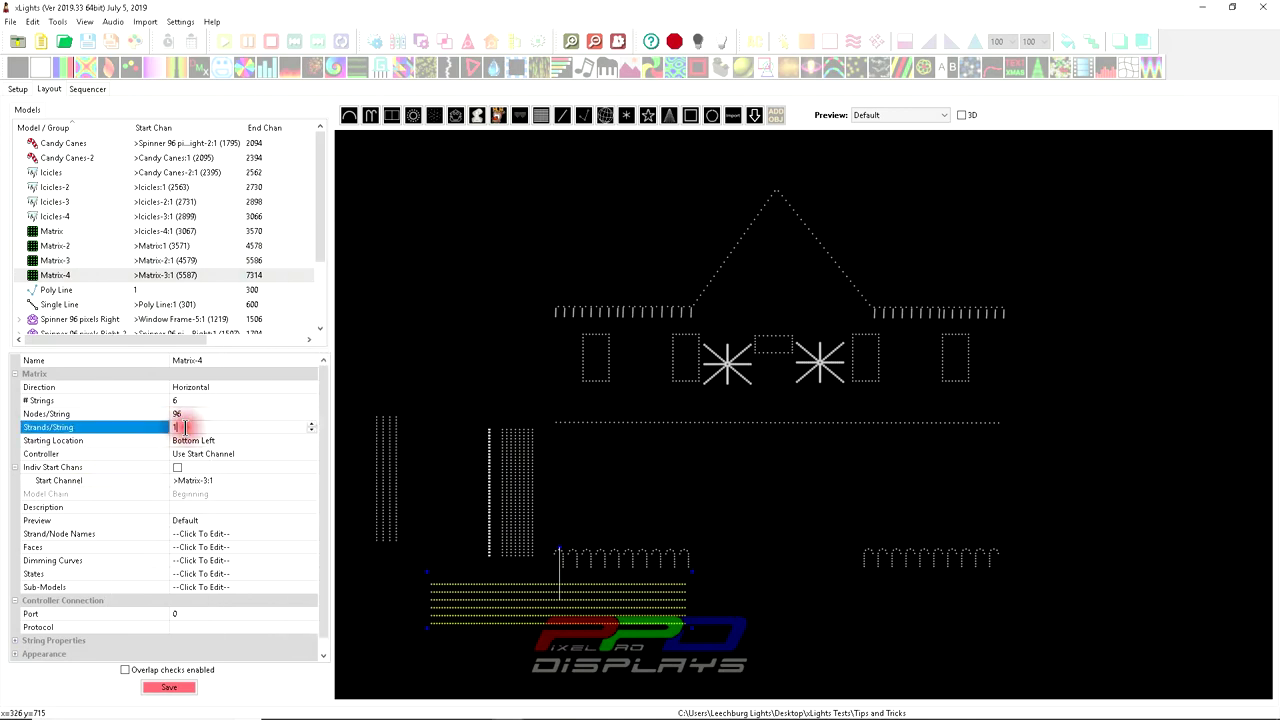
pyautogui.doubleClick(172, 427)
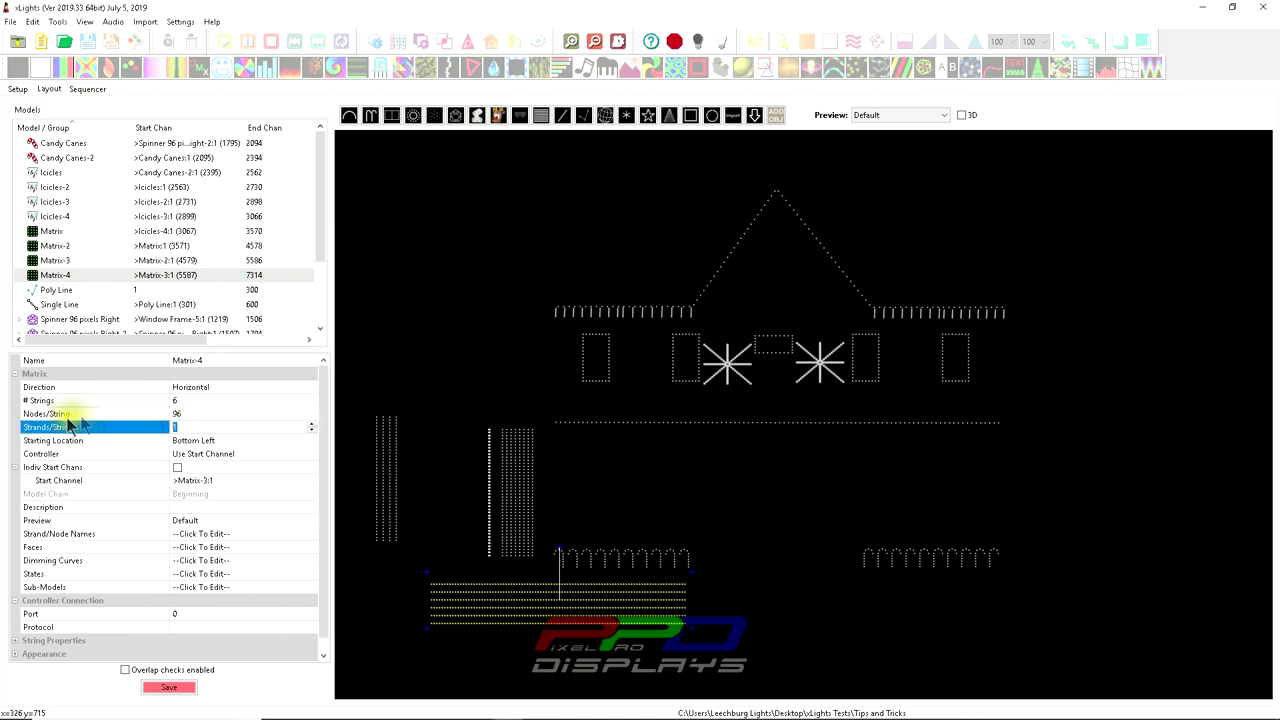
pyautogui.write('2')
pyautogui.click(189, 427)
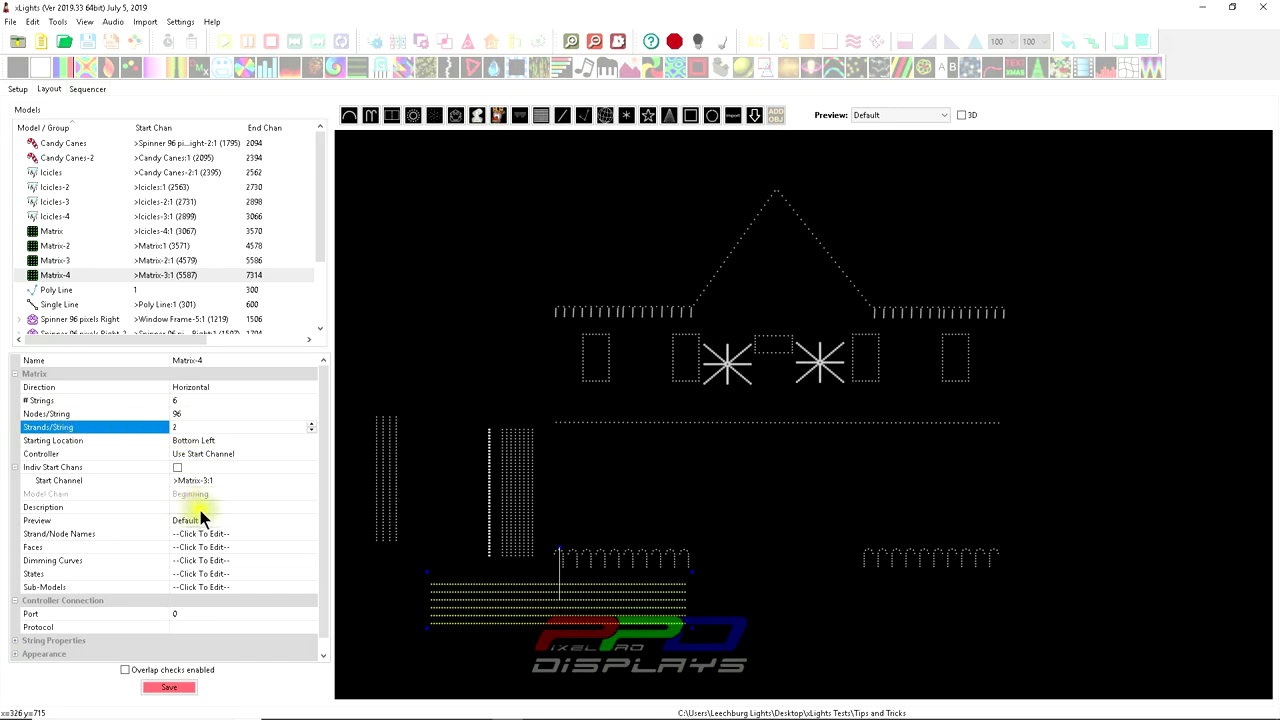
pyautogui.click(248, 441)
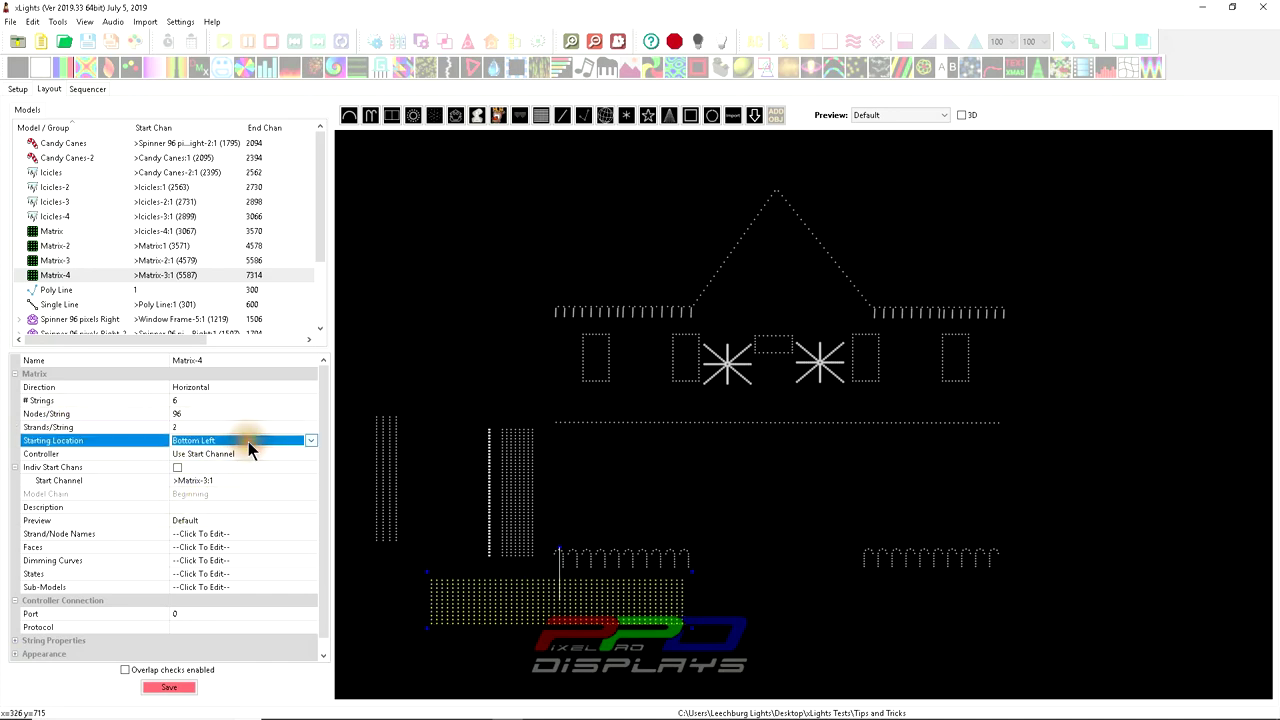
pyautogui.click(693, 573)
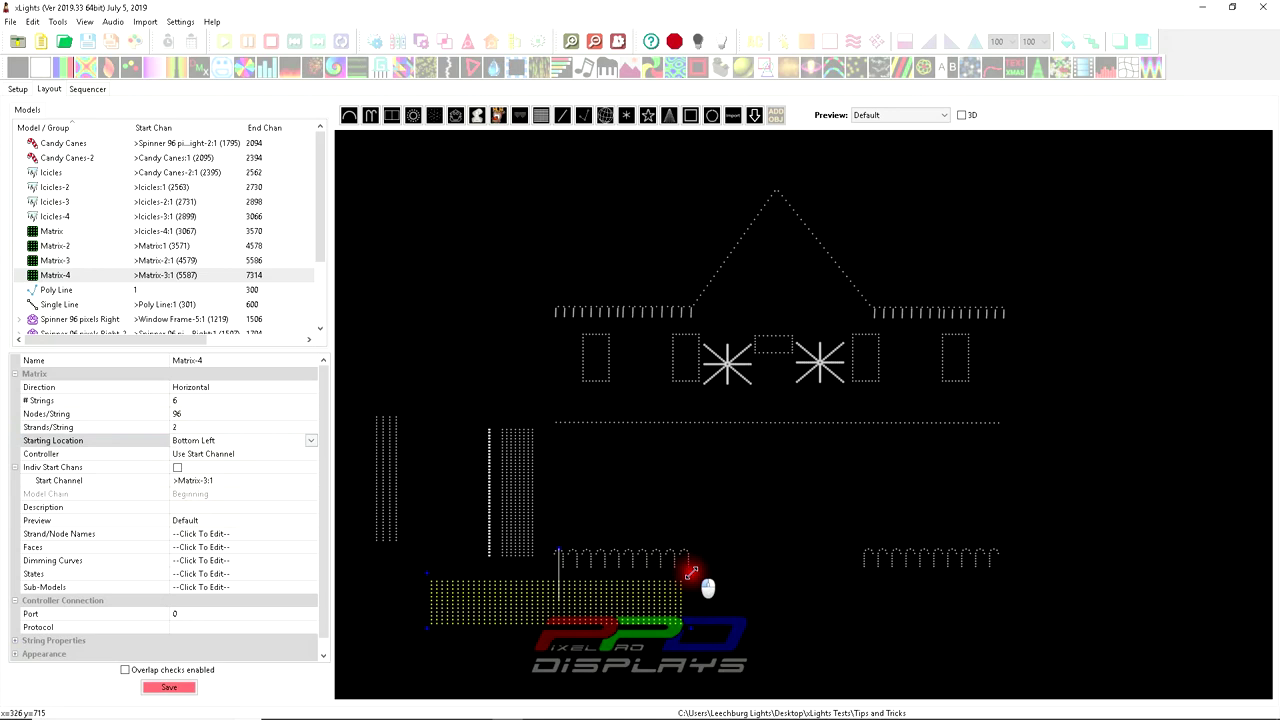
pyautogui.rightClick(545, 612)
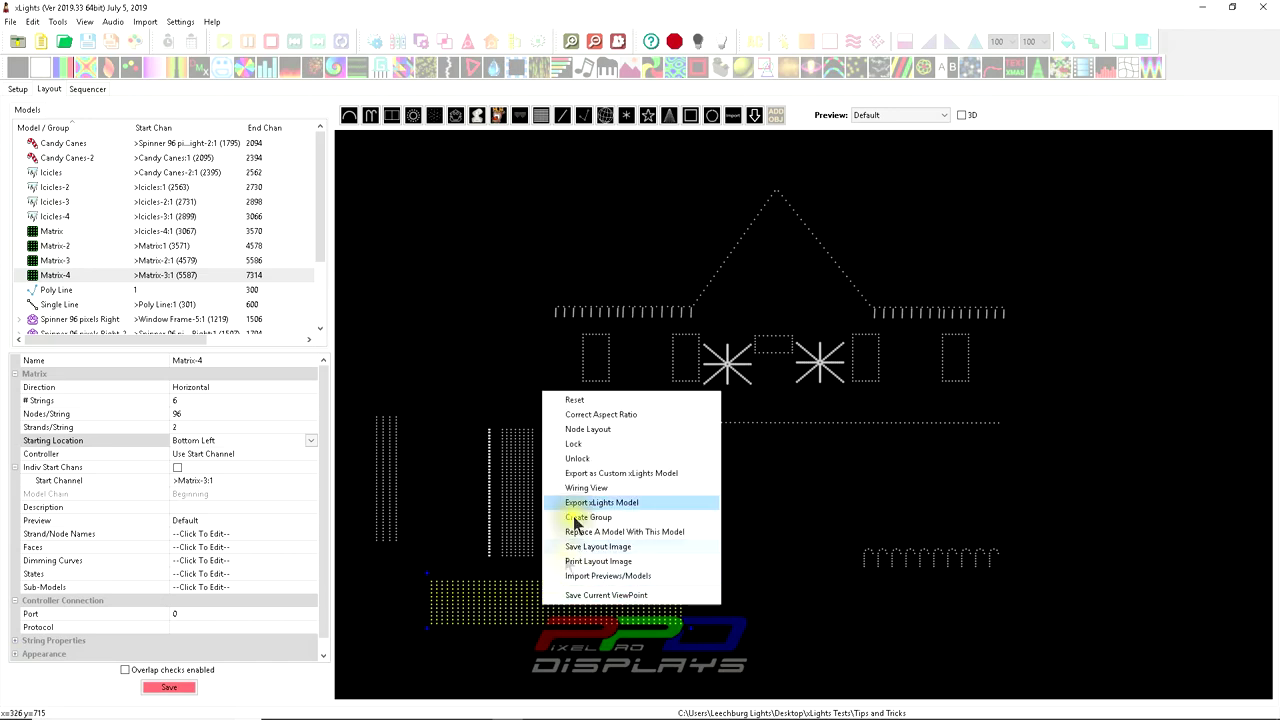
# Show Matrix-4's Node Layout grid enlarged beside the ChromaMesh 2x8 product page.
pyautogui.click(587, 429)
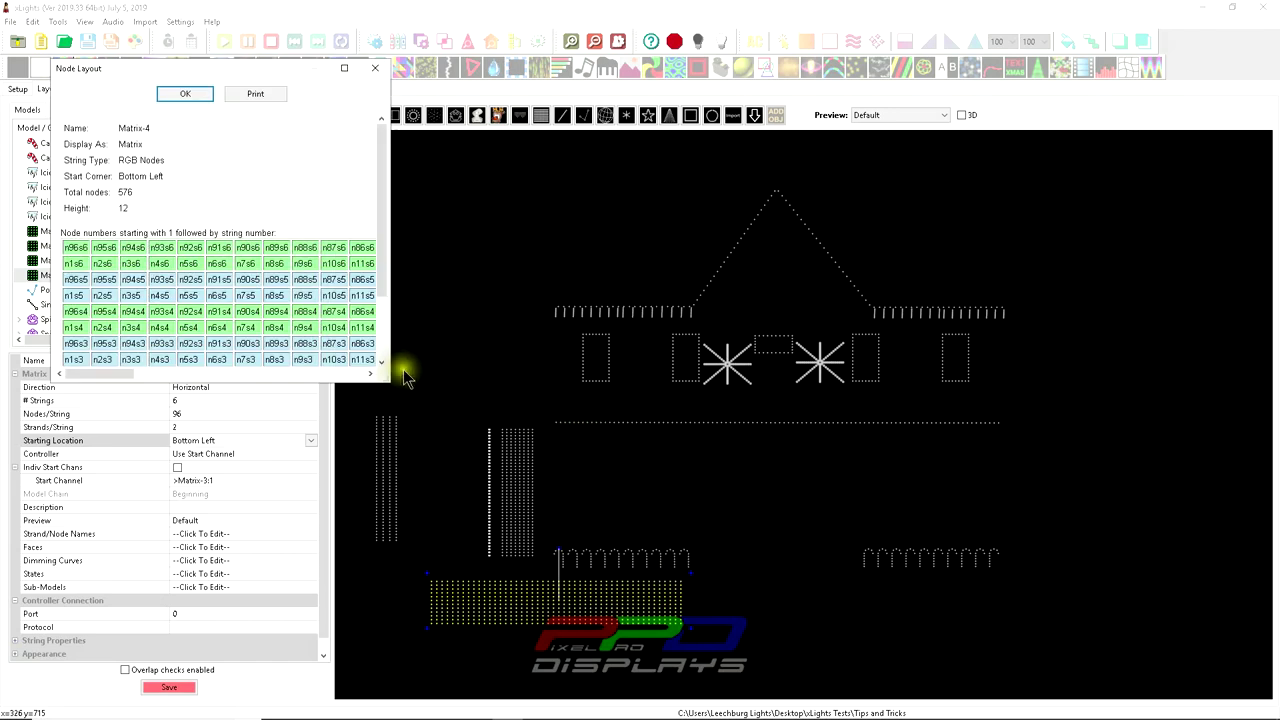
pyautogui.moveTo(386, 384); pyautogui.dragTo(968, 606)
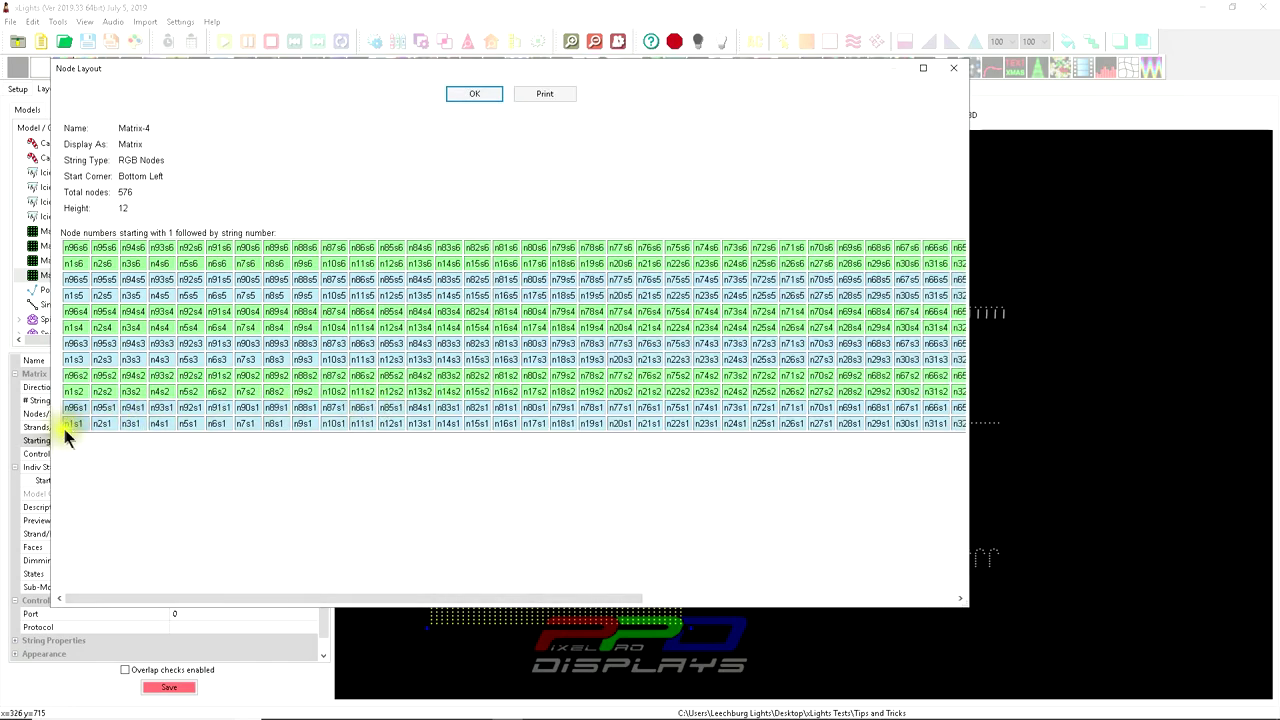
pyautogui.moveTo(206, 70); pyautogui.dragTo(424, 55)
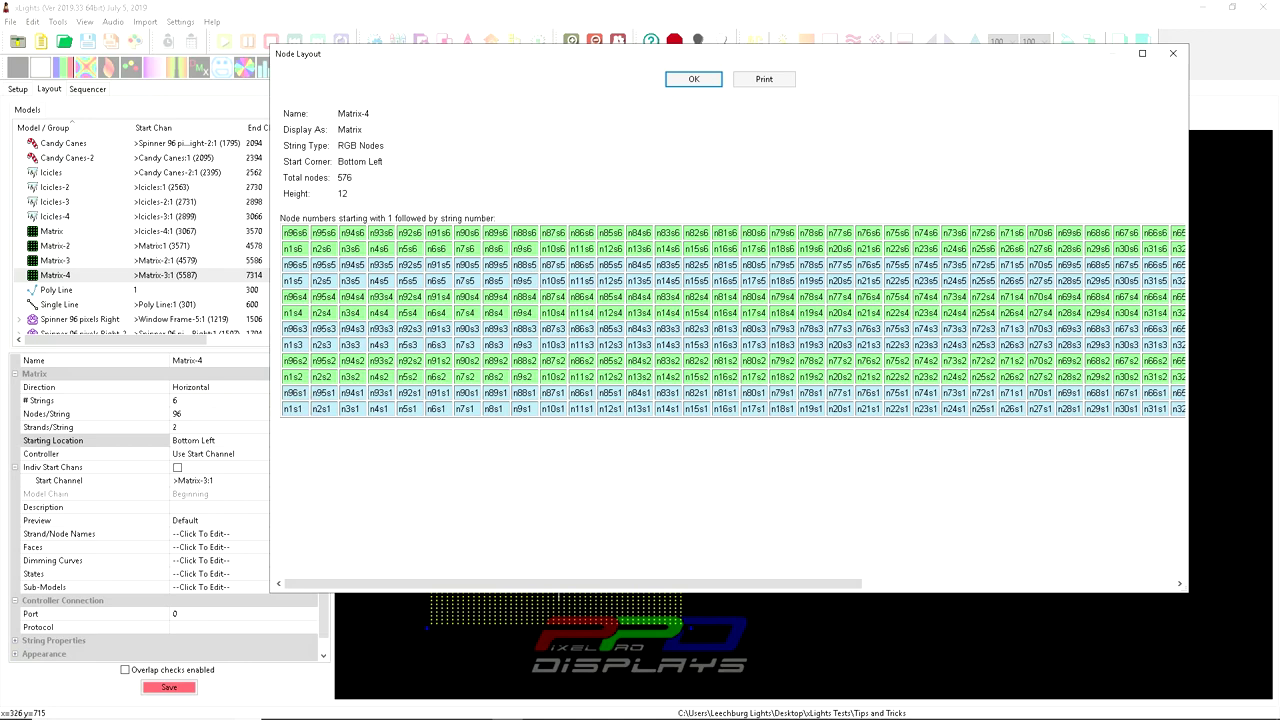
pyautogui.hotkey('alt', 'Tab')
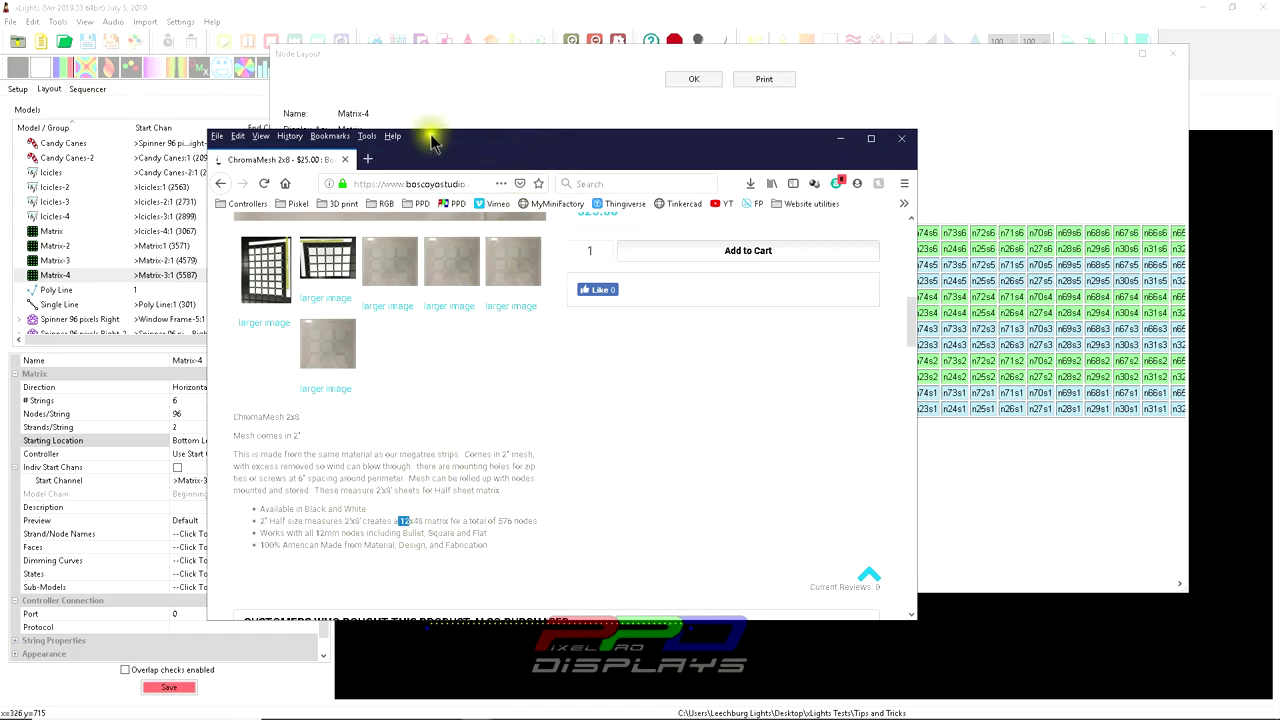
# Dismiss the product page and compute 48 × 3 = 144 in Calculator.
pyautogui.moveTo(430, 132); pyautogui.dragTo(283, 133)
pyautogui.press('Escape')
pyautogui.hotkey('alt', 'Tab')
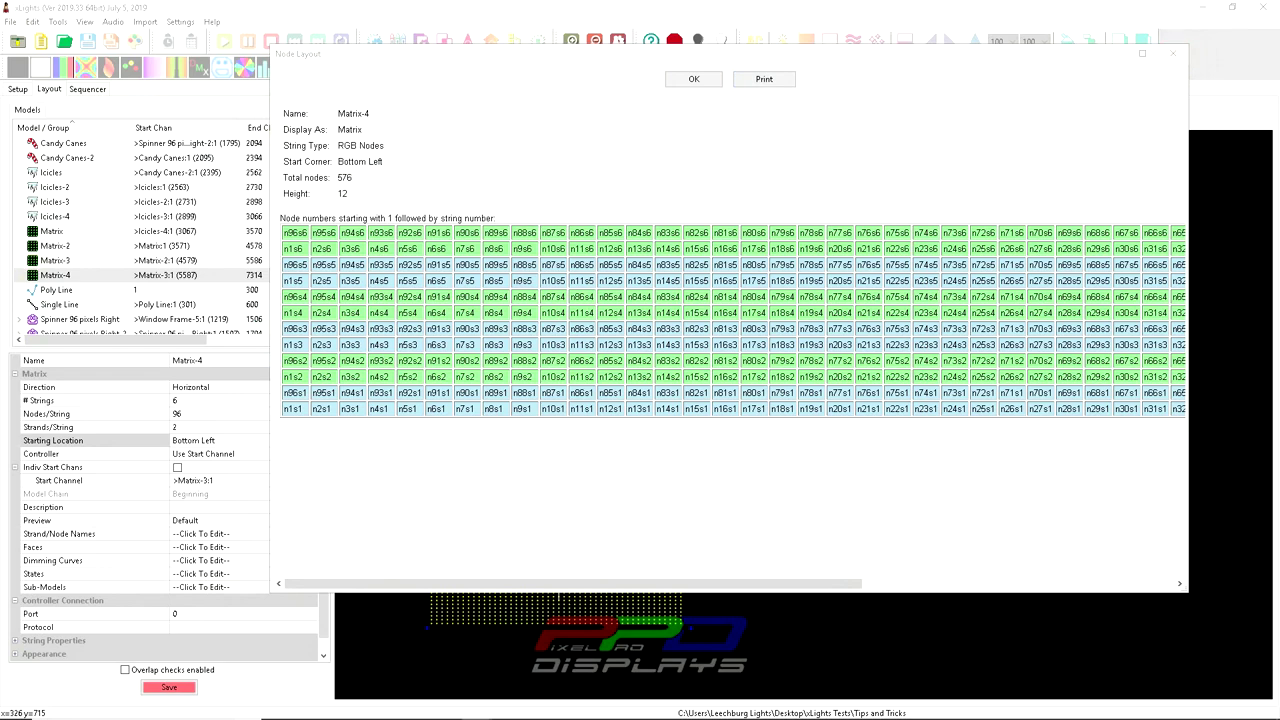
pyautogui.moveTo(169, 246); pyautogui.dragTo(875, 166)
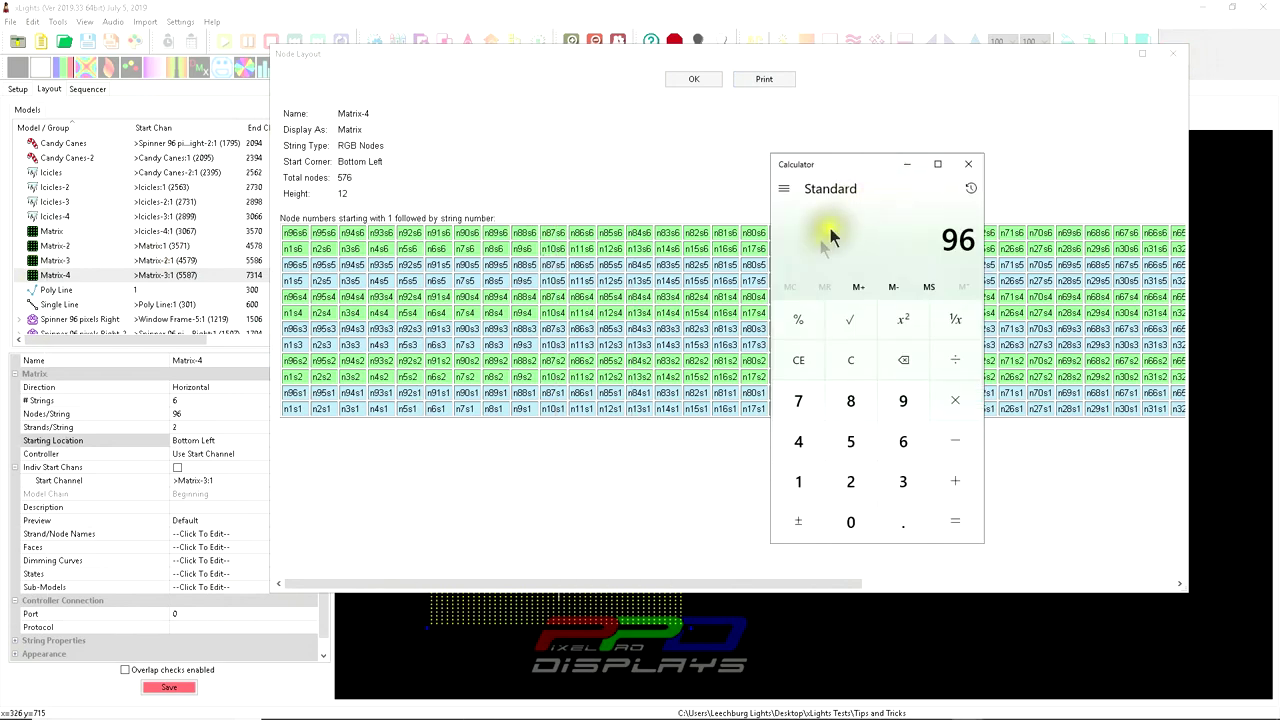
pyautogui.press('Escape')
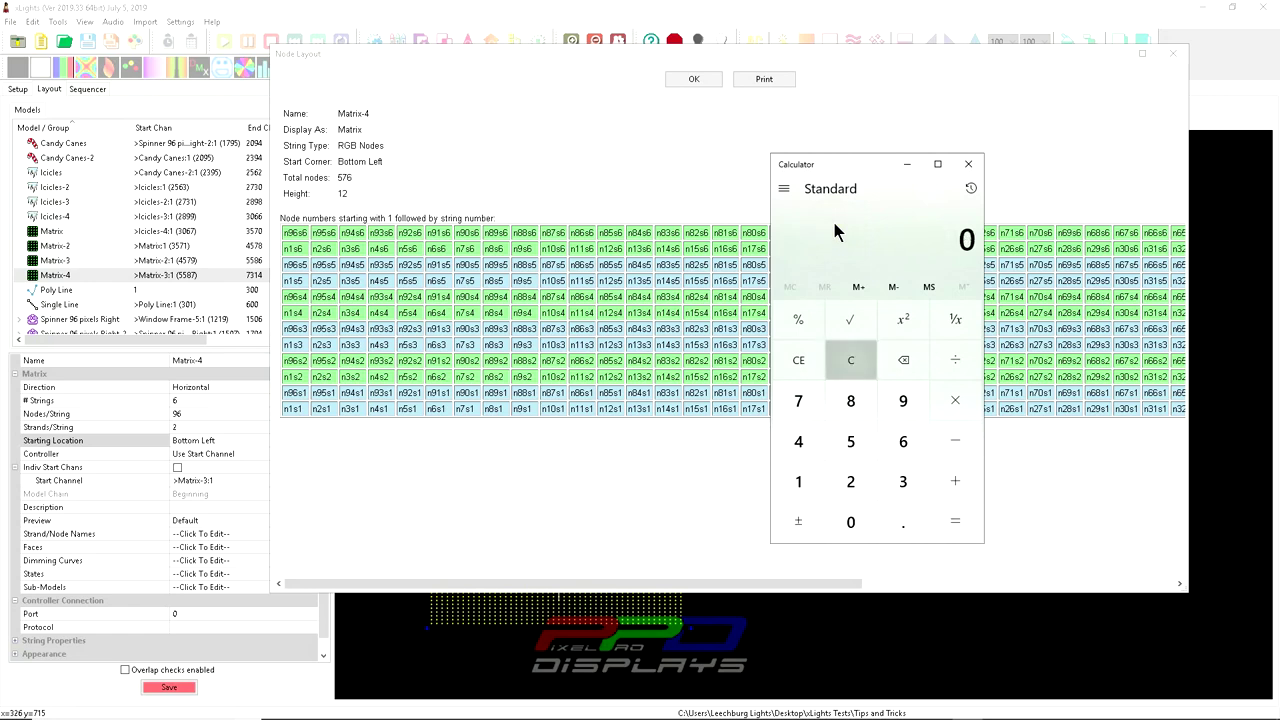
pyautogui.write('48')
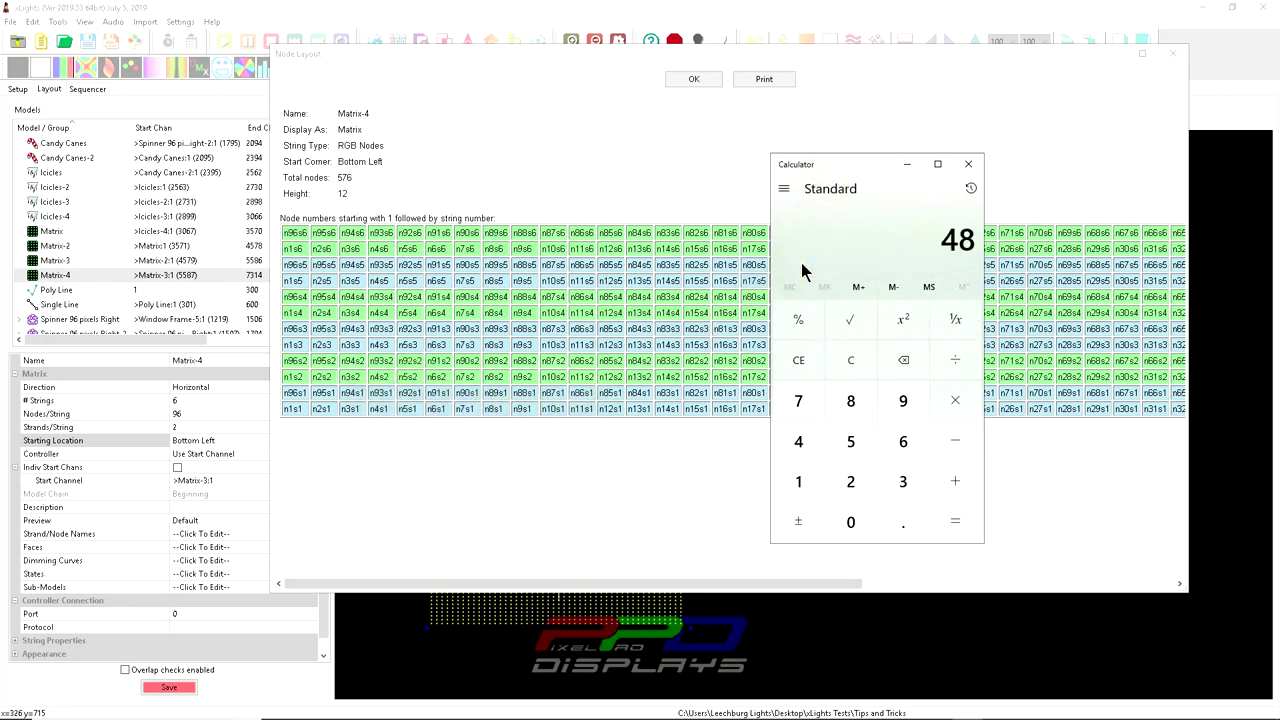
pyautogui.write('*')
pyautogui.write('3')
pyautogui.press('Return')
pyautogui.moveTo(880, 171); pyautogui.dragTo(0, 160)
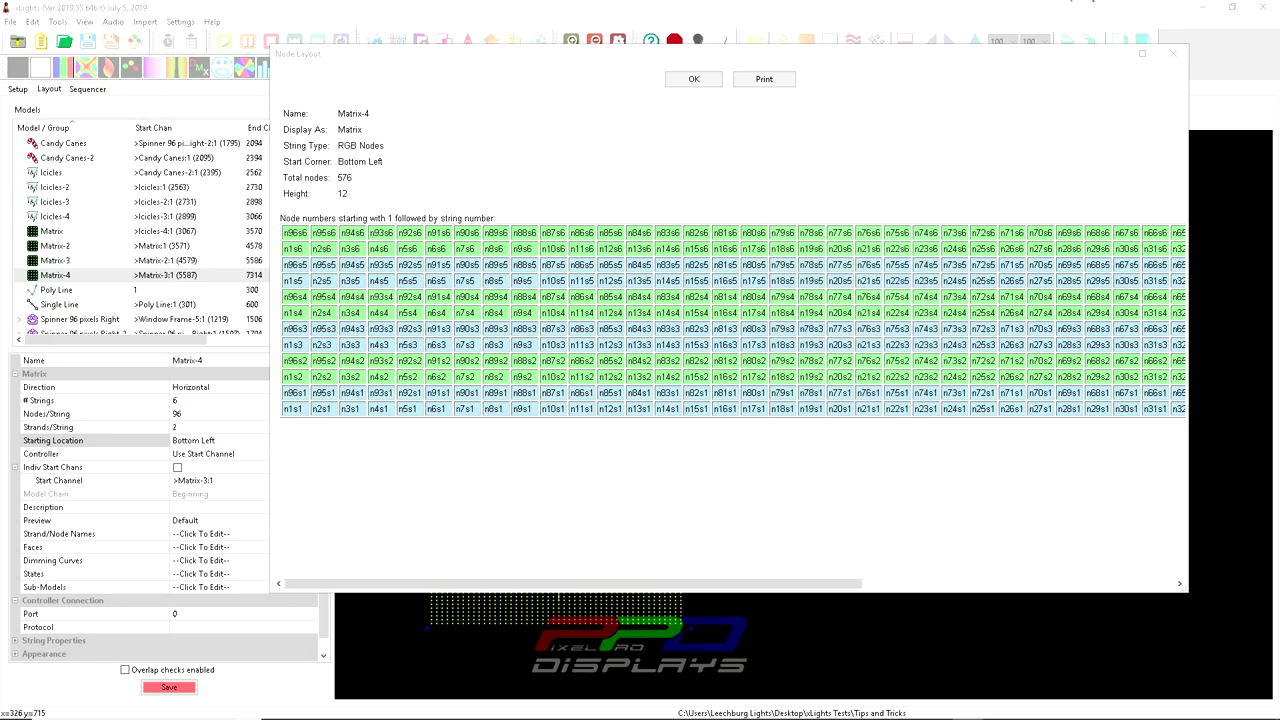
# Highlight the bottom three node rows from n1s1, then close the Node Layout grid.
pyautogui.click(305, 414)
pyautogui.moveTo(305, 414); pyautogui.dragTo(290, 380)
pyautogui.click(600, 362)
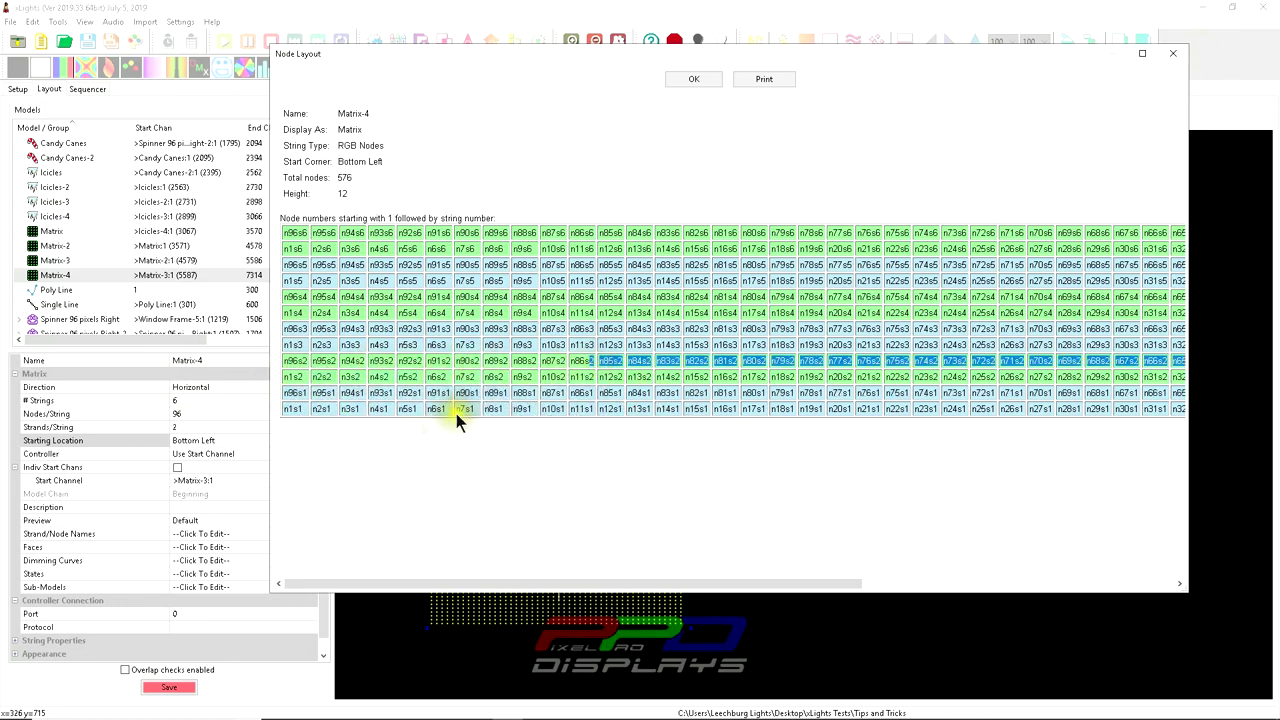
pyautogui.moveTo(292, 410); pyautogui.dragTo(285, 380)
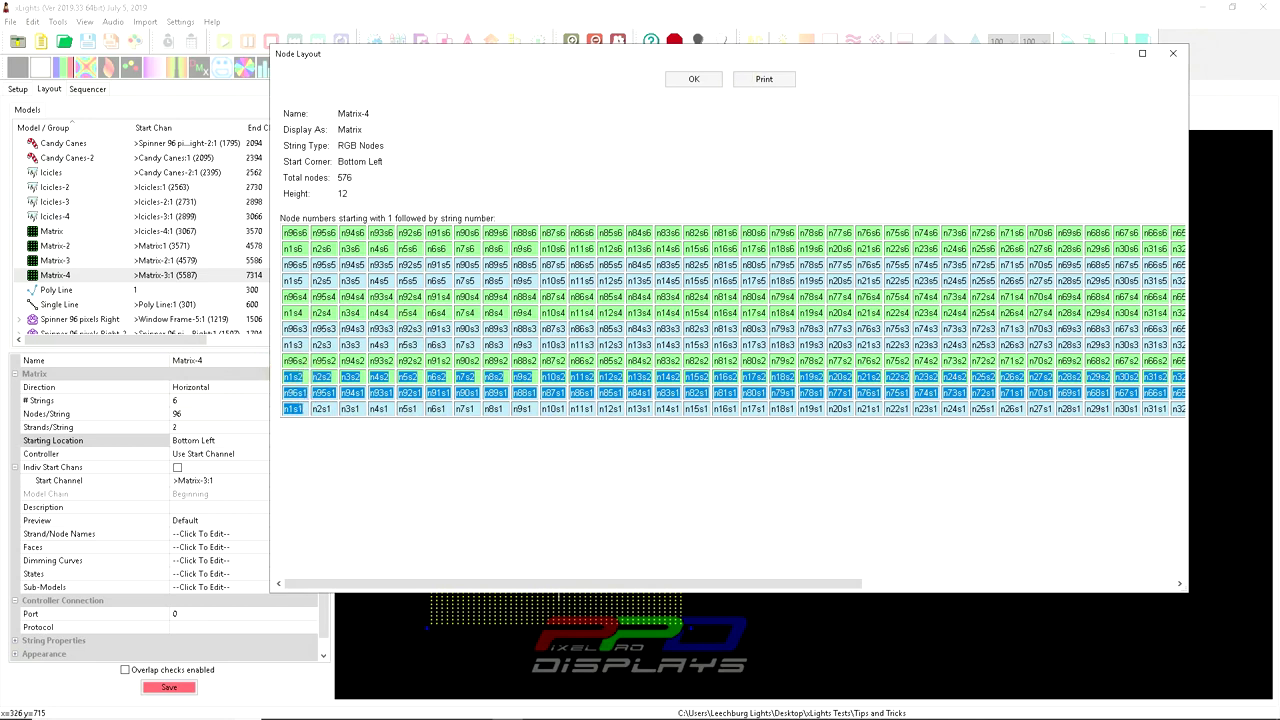
pyautogui.click(1173, 55)
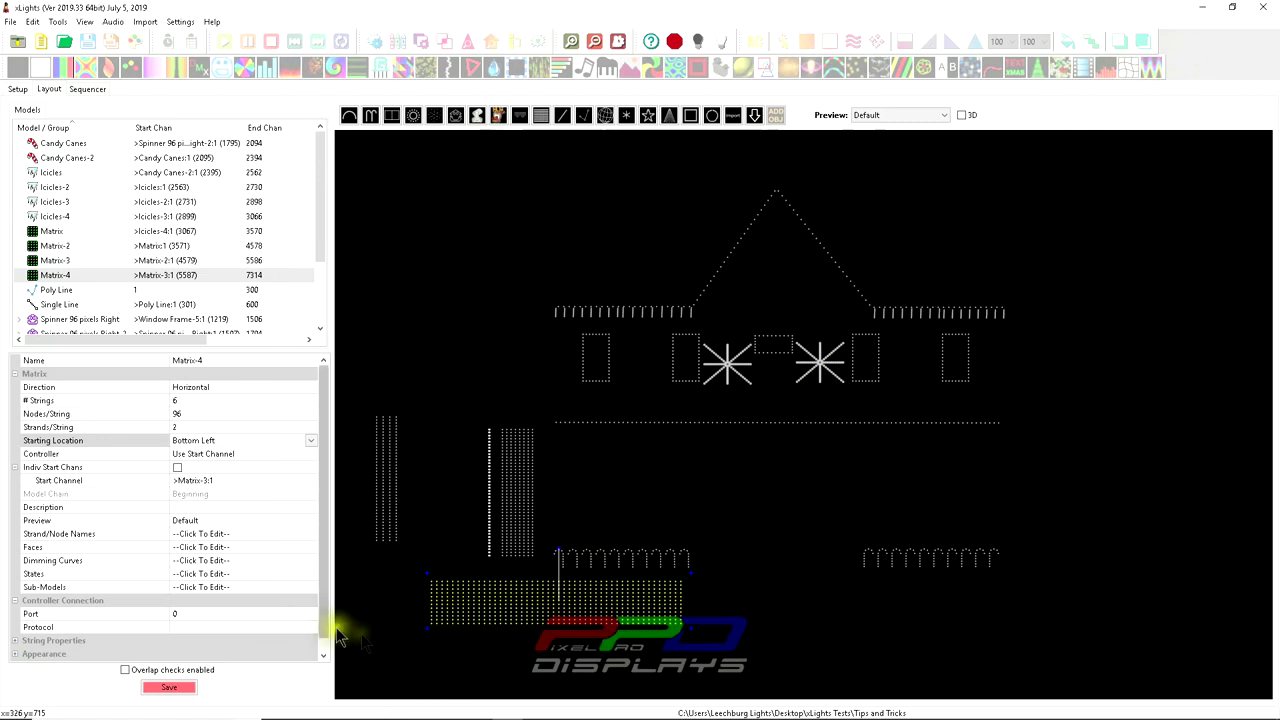
# Recheck the product page, then set Matrix-4's # Strings to 4.
pyautogui.click(186, 401)
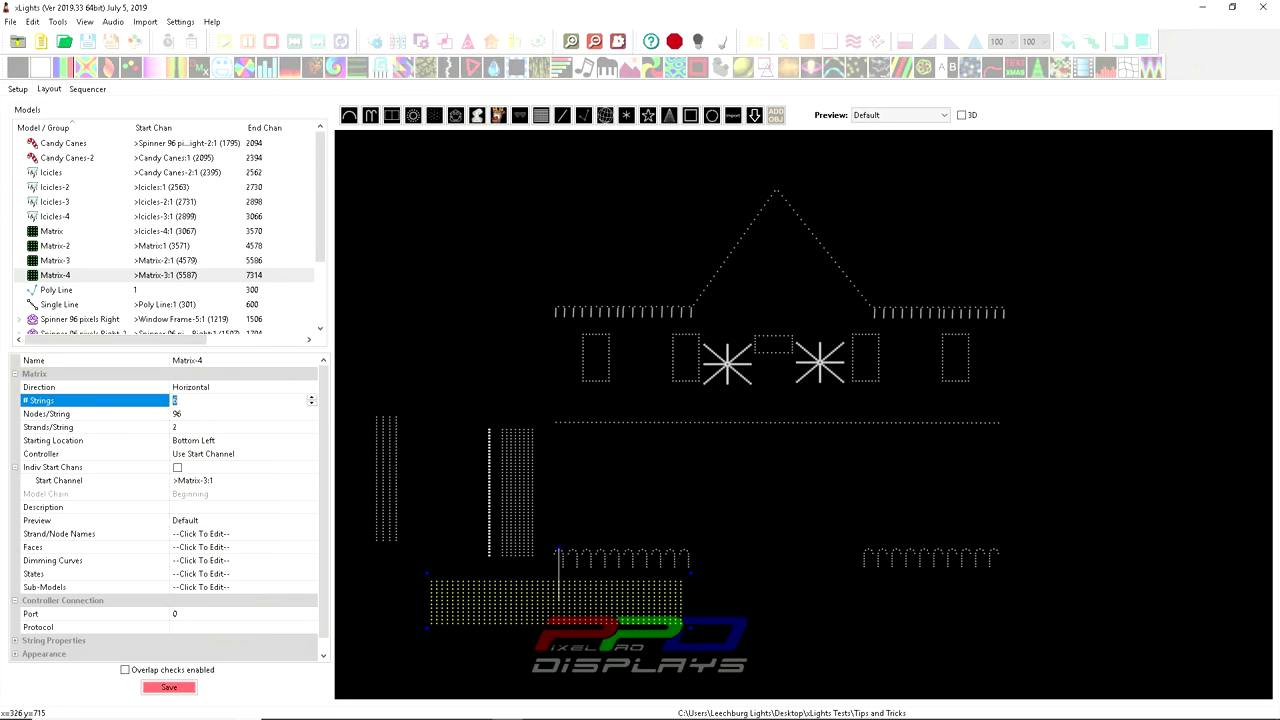
pyautogui.moveTo(0, 195); pyautogui.dragTo(1061, 106)
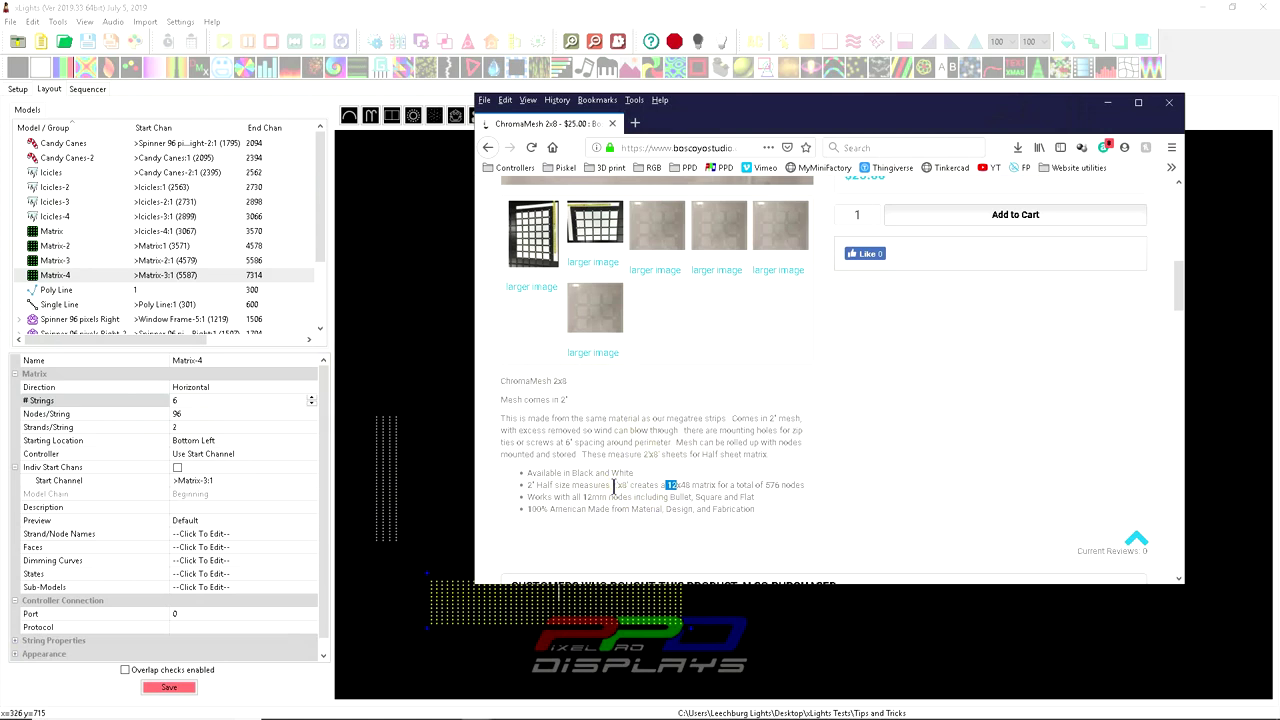
pyautogui.click(665, 485)
pyautogui.click(86, 397)
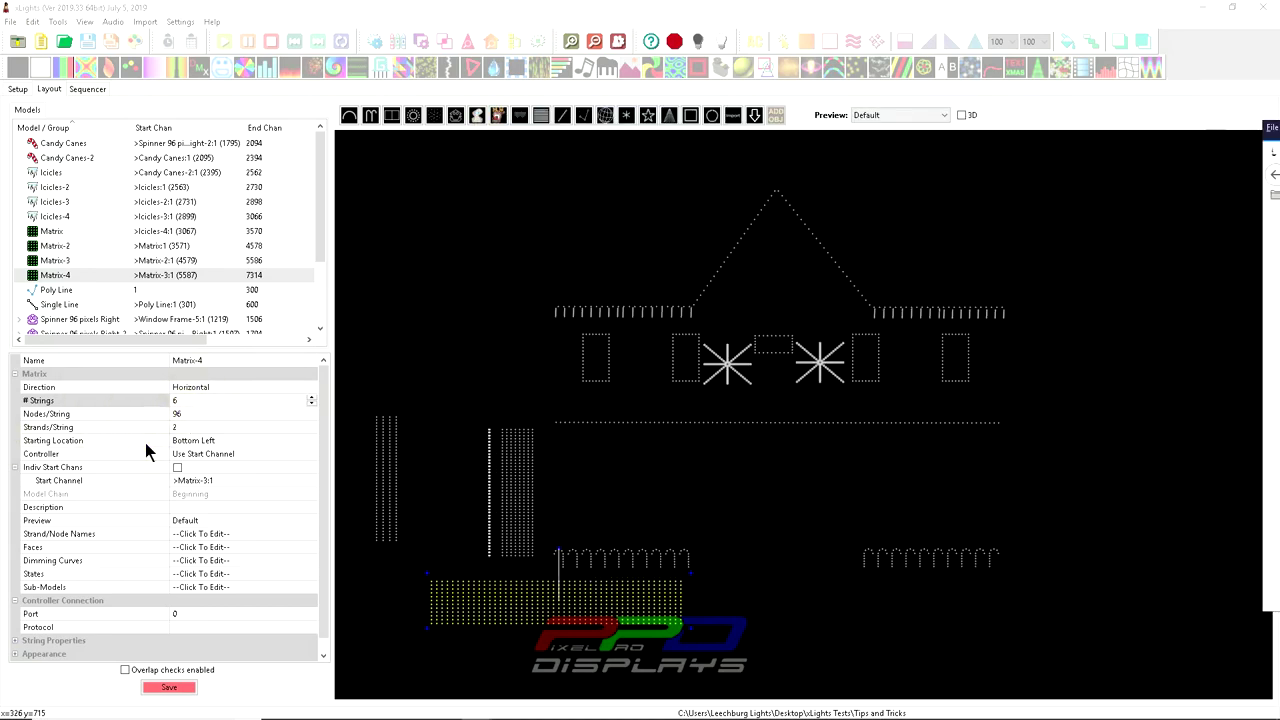
pyautogui.click(183, 401)
pyautogui.press('BackSpace')
pyautogui.write('4')
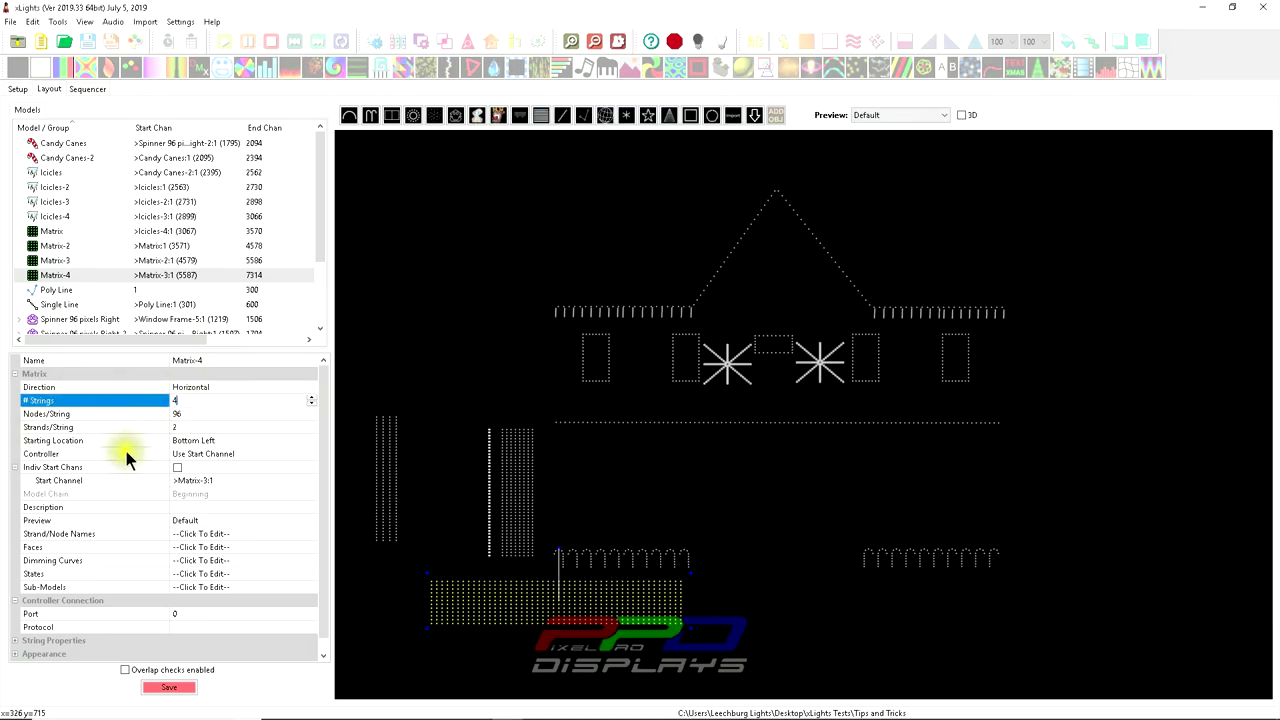
pyautogui.press('Tab')
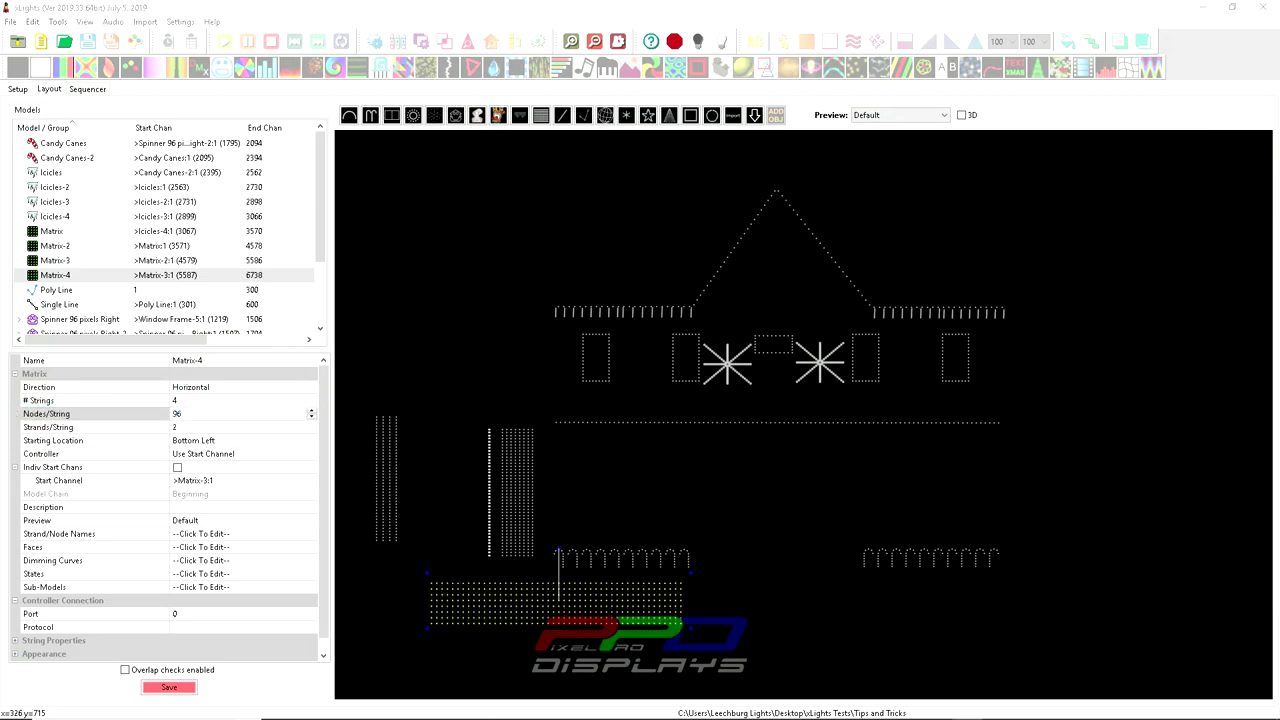
# Set Nodes/String to 144 and Strands/String to 3.
pyautogui.click(466, 214)
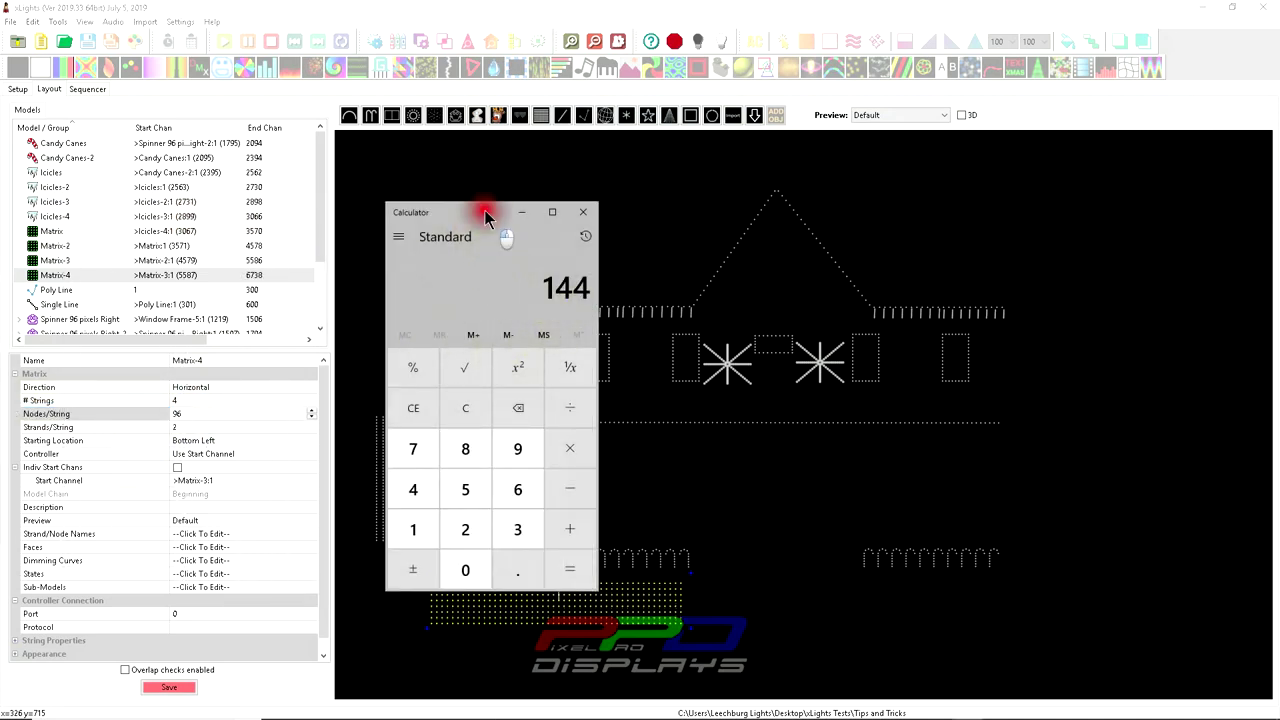
pyautogui.click(521, 212)
pyautogui.click(188, 418)
pyautogui.click(102, 415)
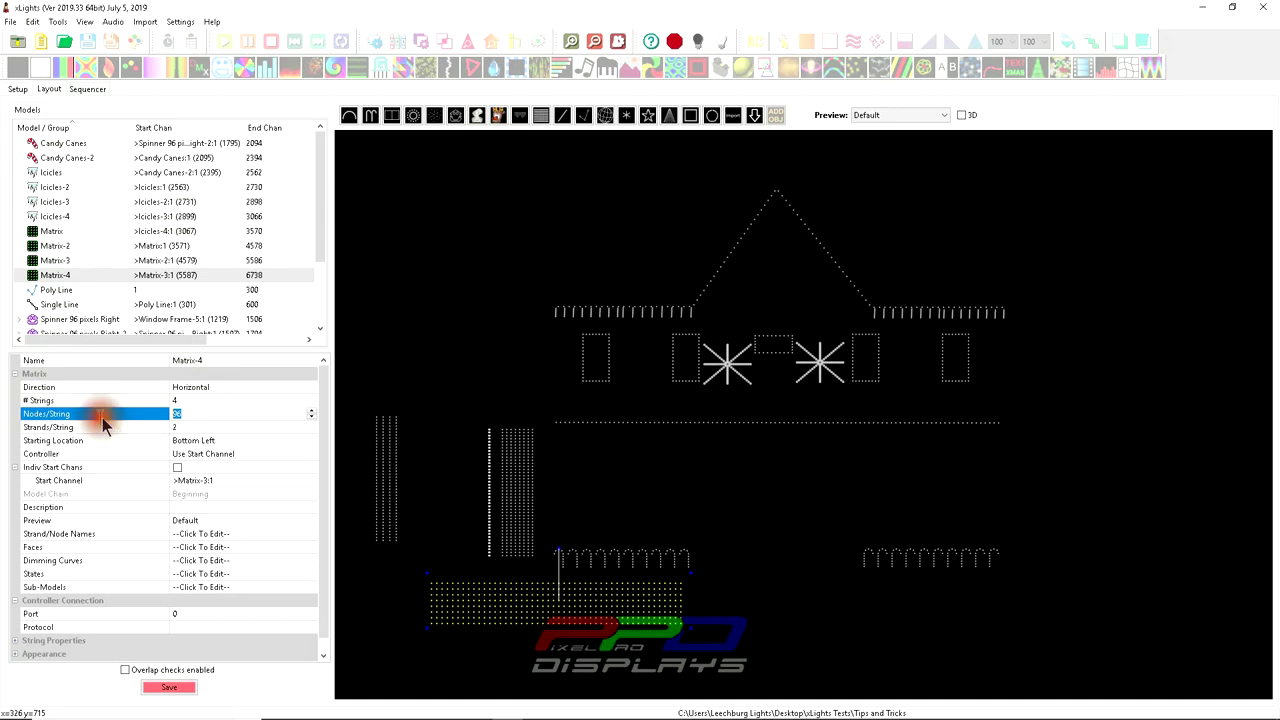
pyautogui.write('144')
pyautogui.press('Tab')
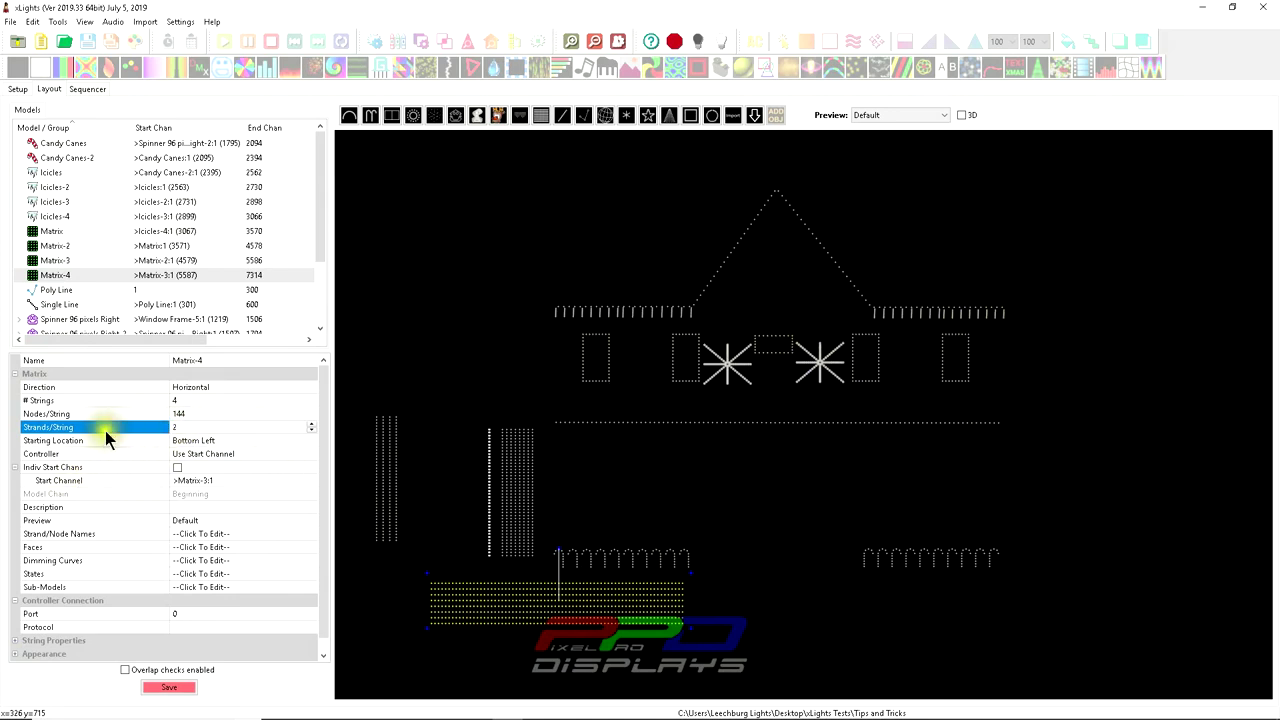
pyautogui.click(181, 425)
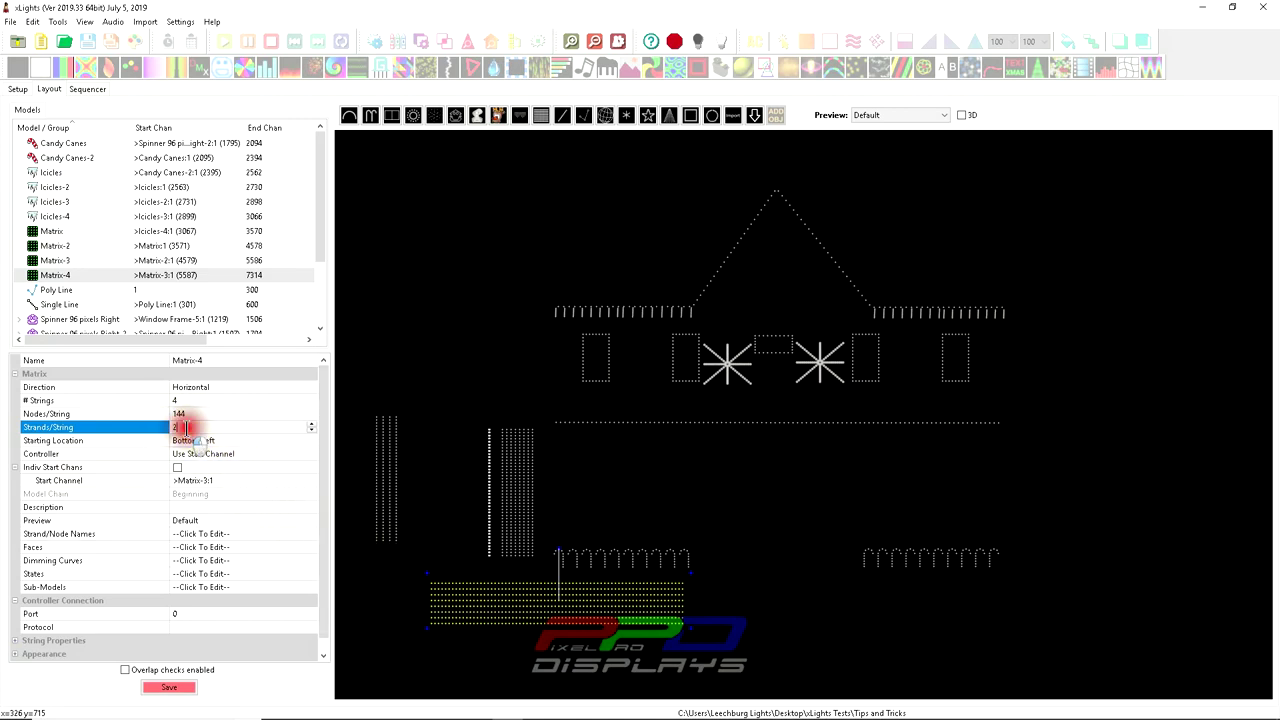
pyautogui.press('BackSpace')
pyautogui.write('3')
pyautogui.click(200, 412)
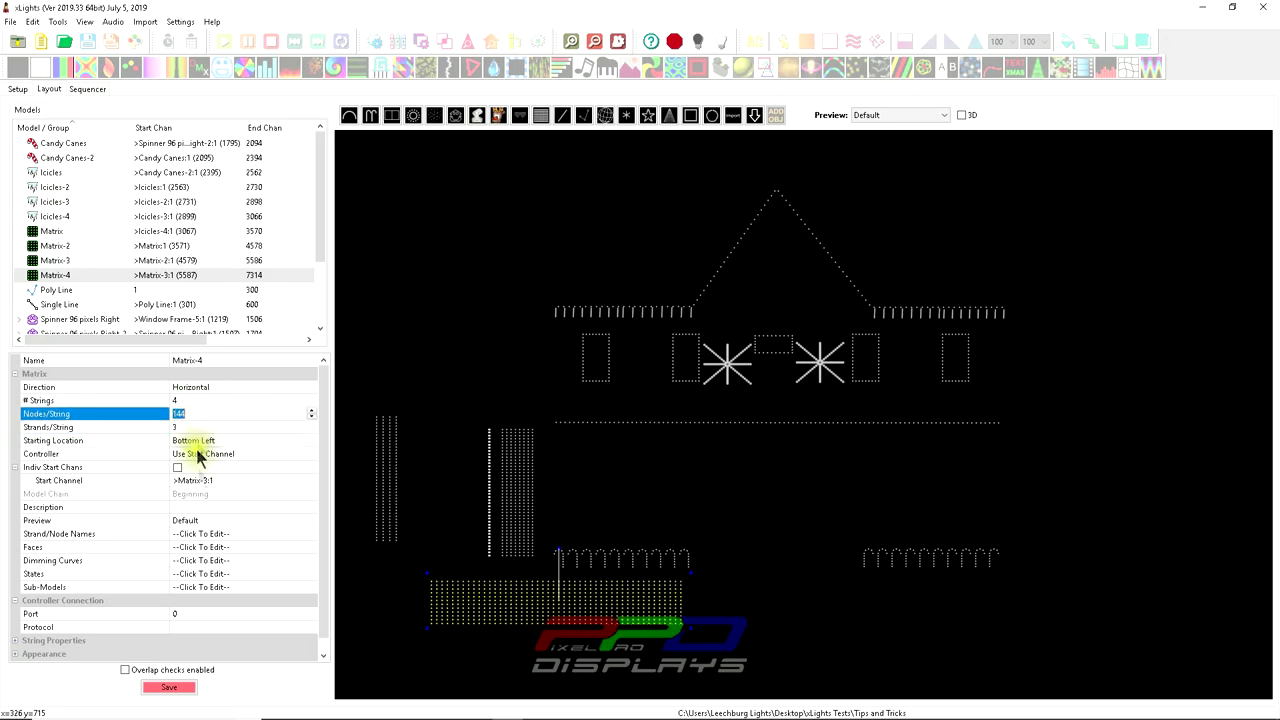
pyautogui.click(540, 606)
# Review Matrix-4's node layout, highlighting nodes n1s1 through n4s1, then close it.
pyautogui.rightClick(541, 604)
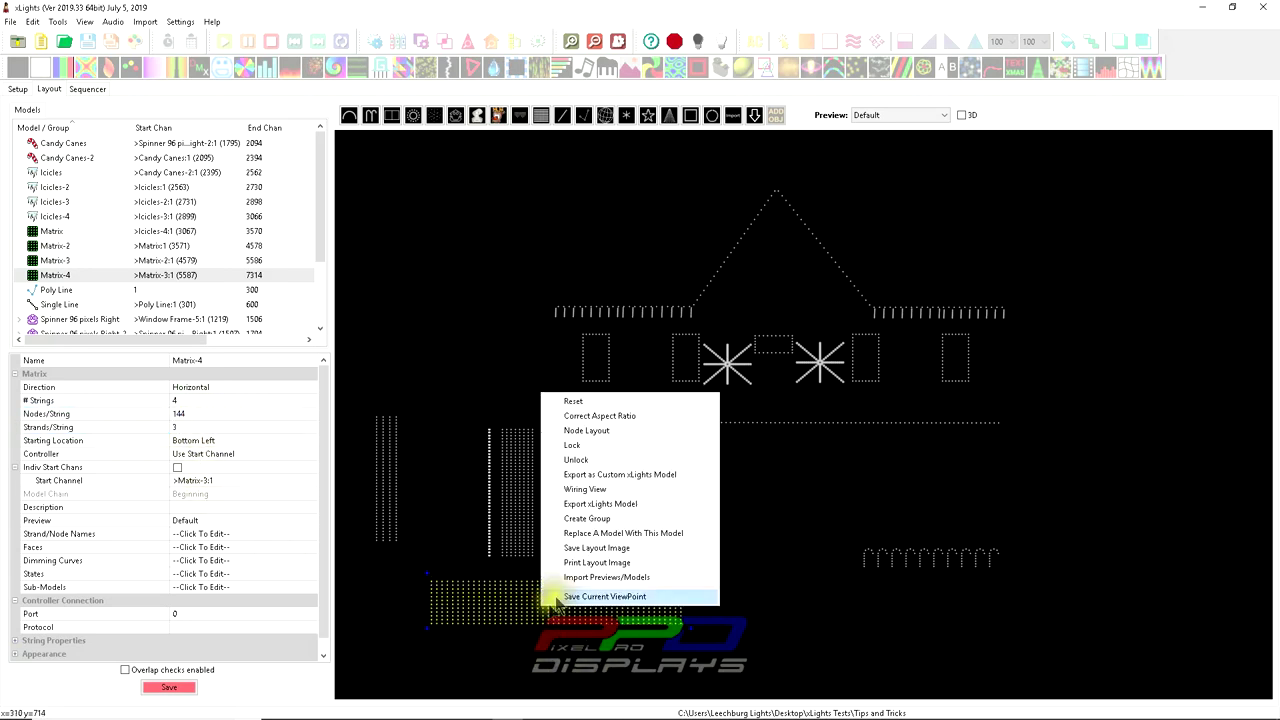
pyautogui.click(585, 430)
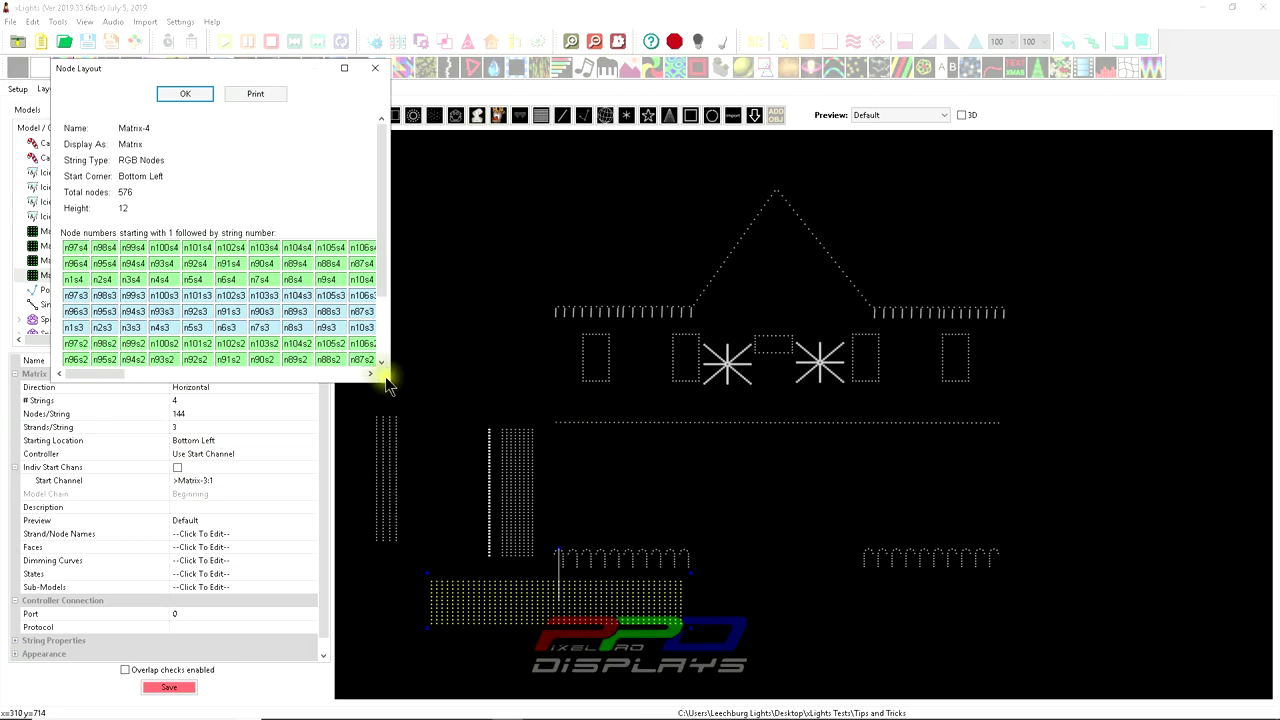
pyautogui.moveTo(388, 383); pyautogui.dragTo(1082, 551)
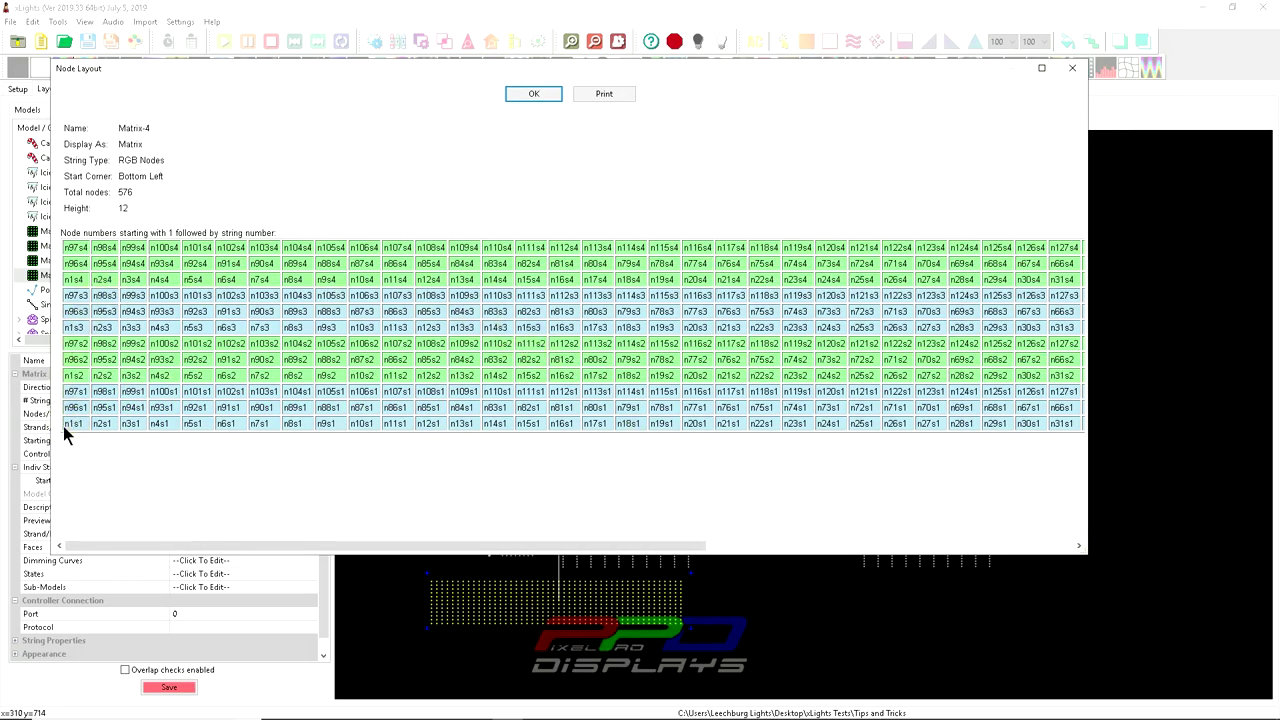
pyautogui.moveTo(63, 426); pyautogui.dragTo(69, 300)
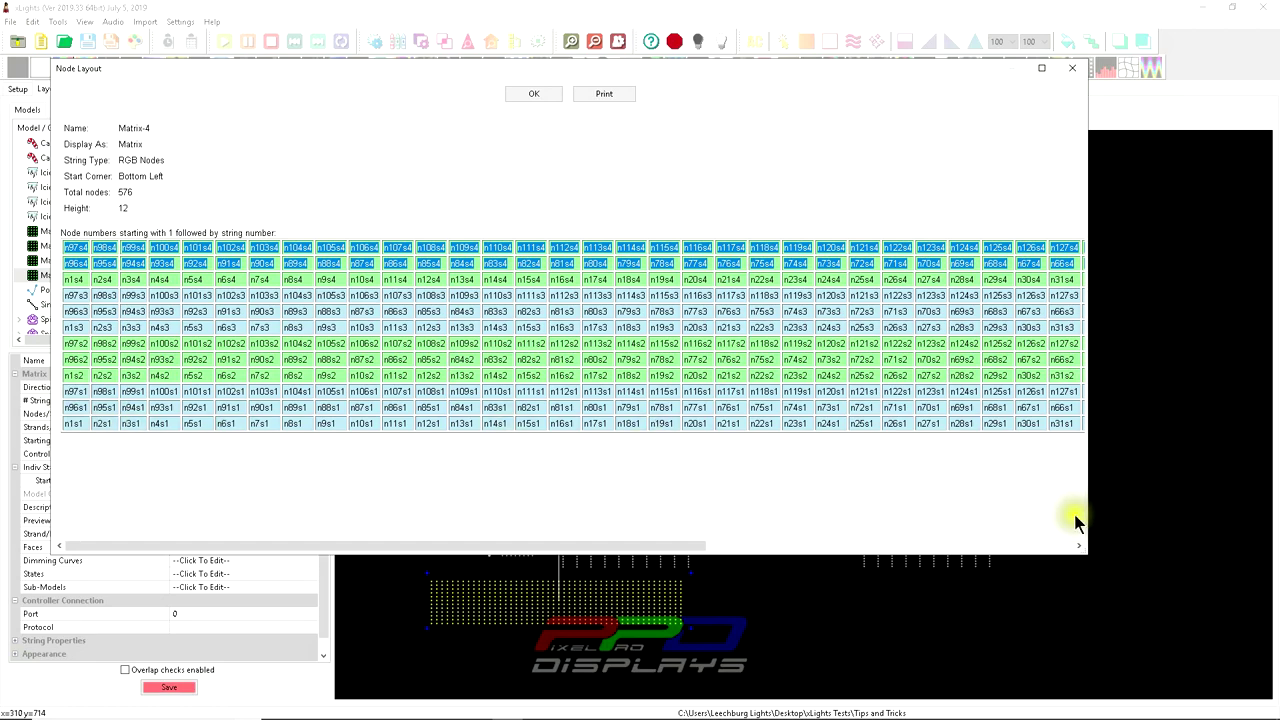
pyautogui.moveTo(393, 553); pyautogui.dragTo(857, 580)
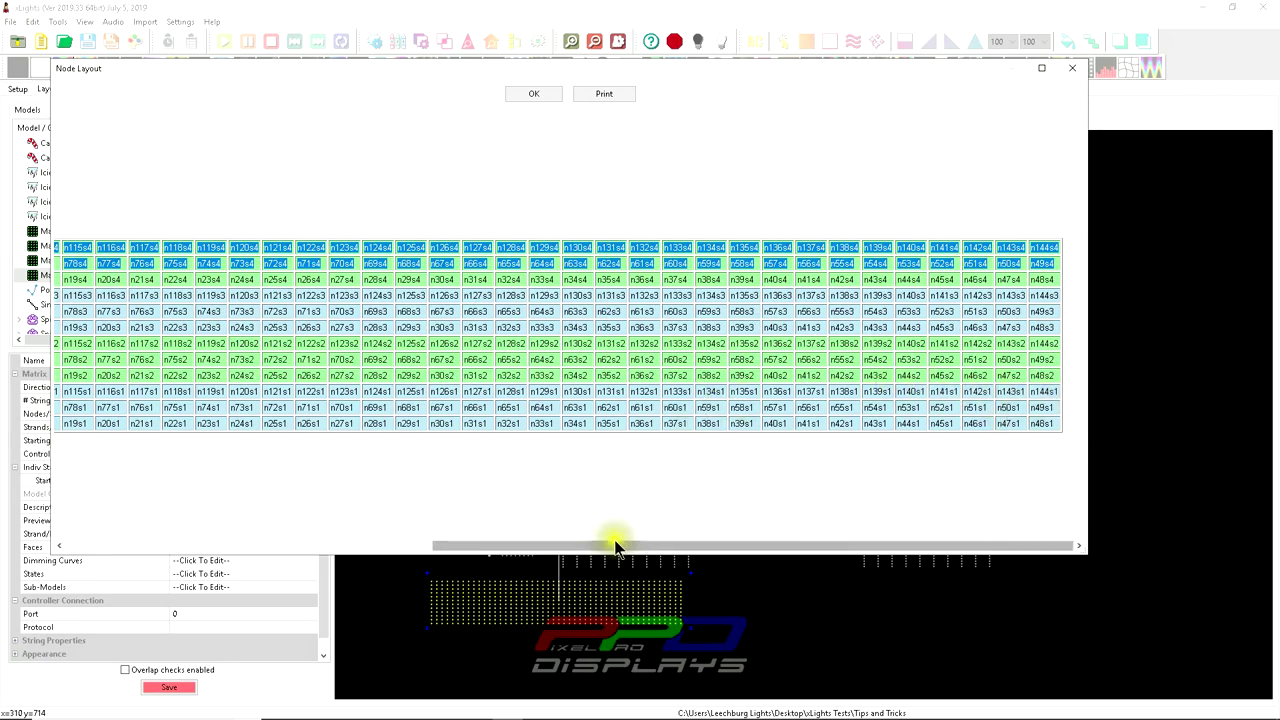
pyautogui.moveTo(616, 550); pyautogui.dragTo(194, 549)
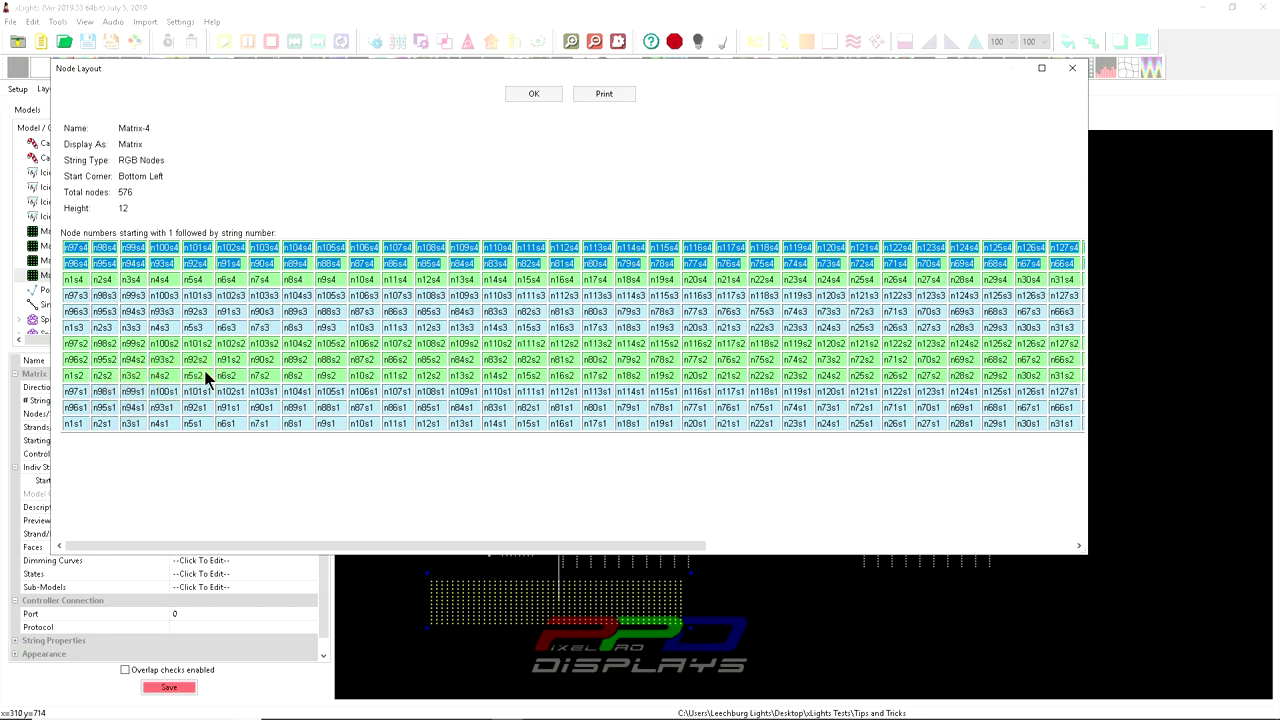
pyautogui.click(1072, 68)
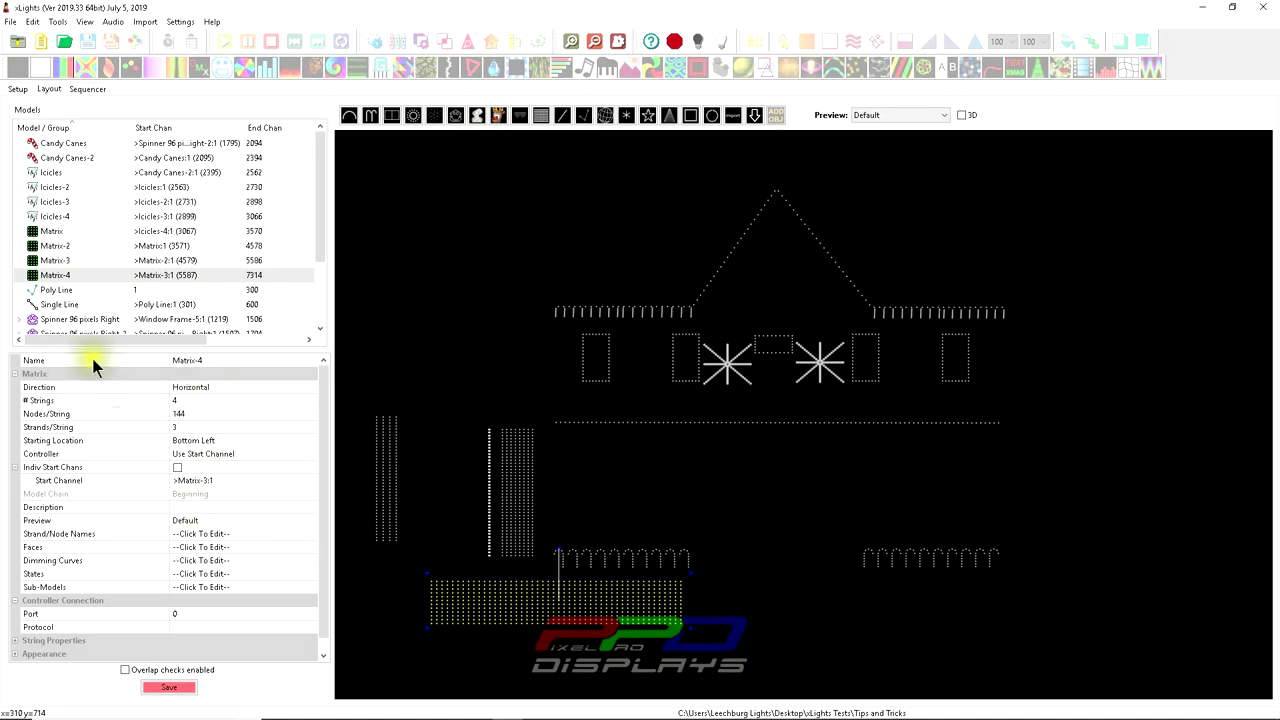
# Set Matrix-4 to 3 strings and bring up the ChromaMesh 2x8 product page.
pyautogui.click(177, 401)
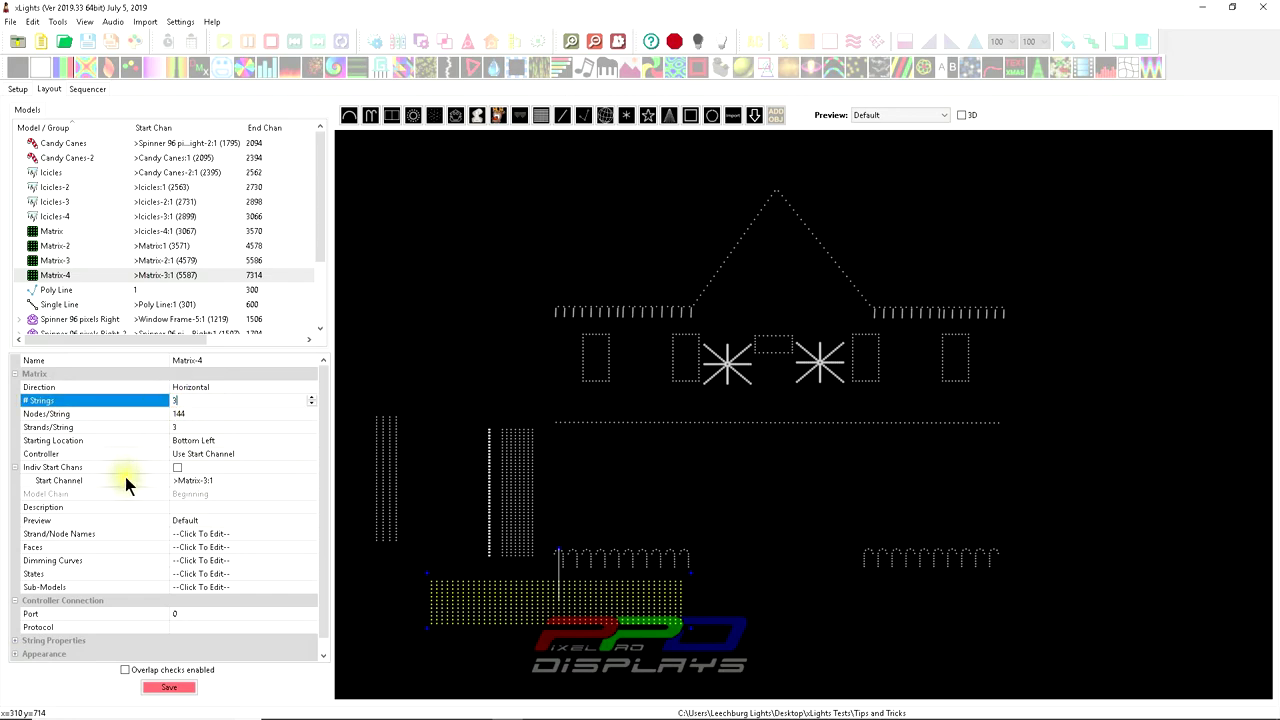
pyautogui.write('3')
pyautogui.press('Tab')
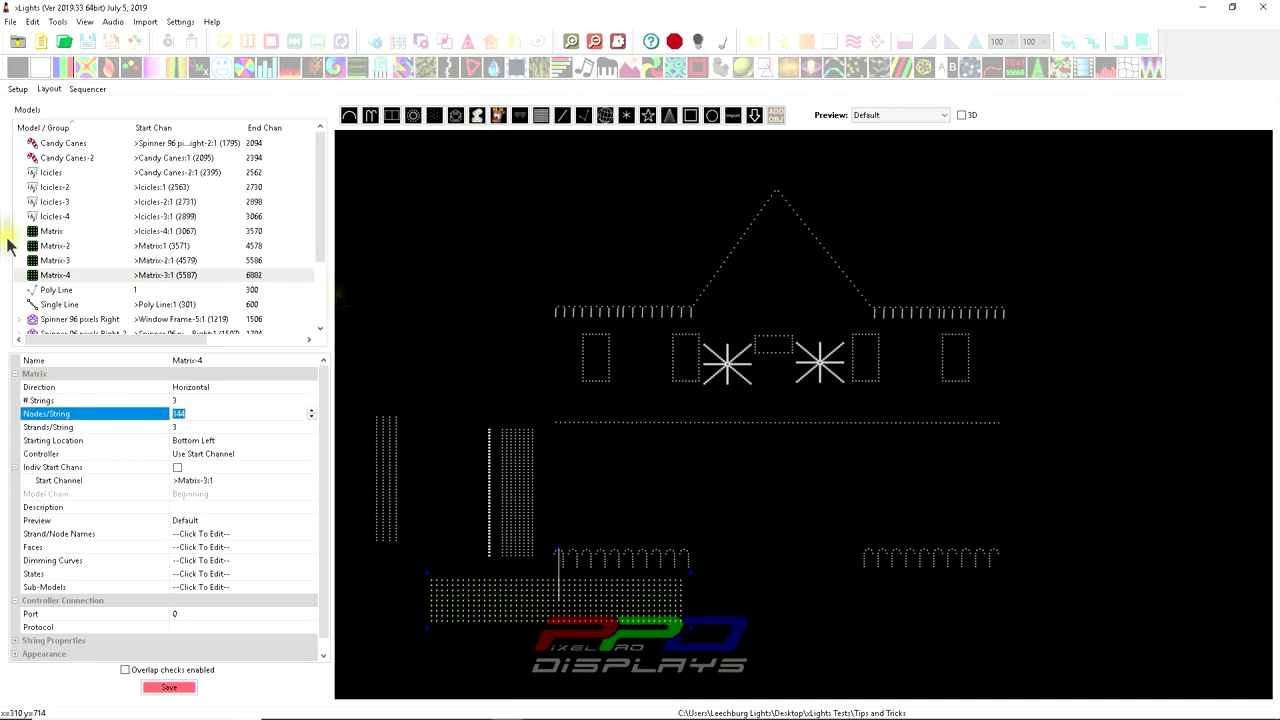
pyautogui.hotkey('alt', 'Tab')
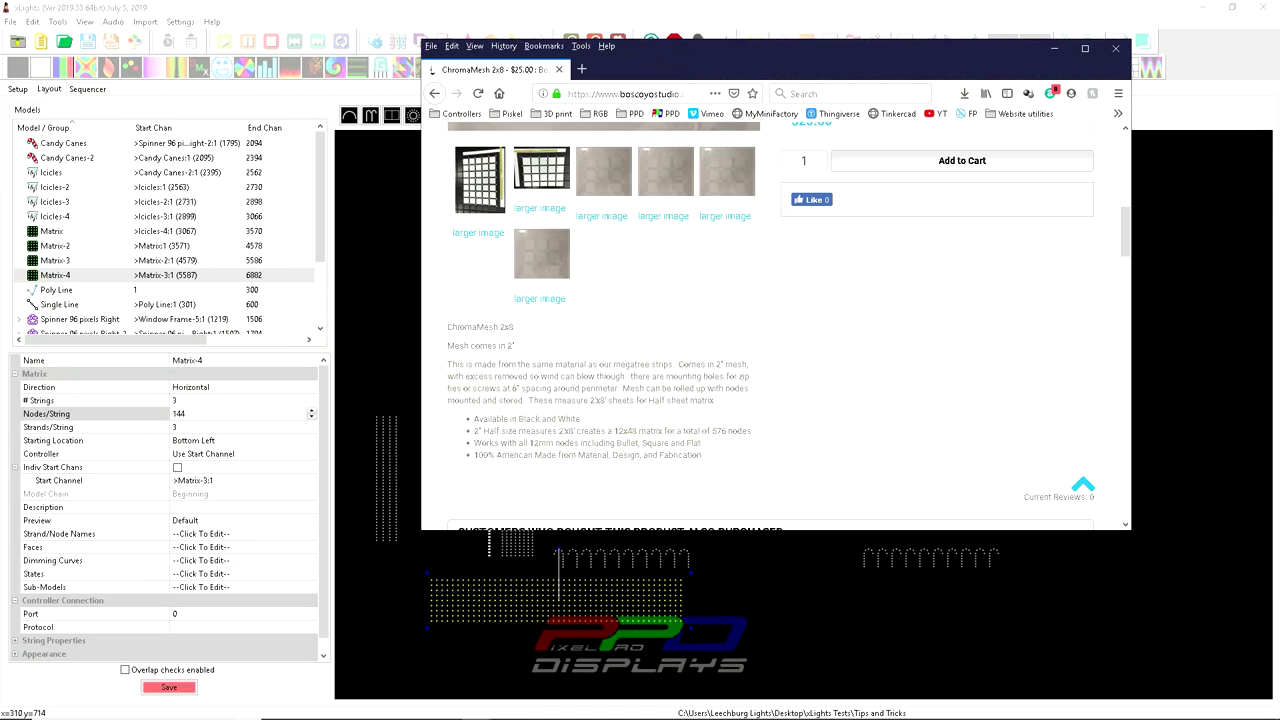
# Calculate 48 × 4 = 192 nodes per string in Calculator, then return to xLights.
pyautogui.moveTo(329, 191)
pyautogui.mouseDown()
pyautogui.moveTo(243, 191)
pyautogui.moveTo(236, 178)
pyautogui.moveTo(322, 202)
pyautogui.mouseUp()
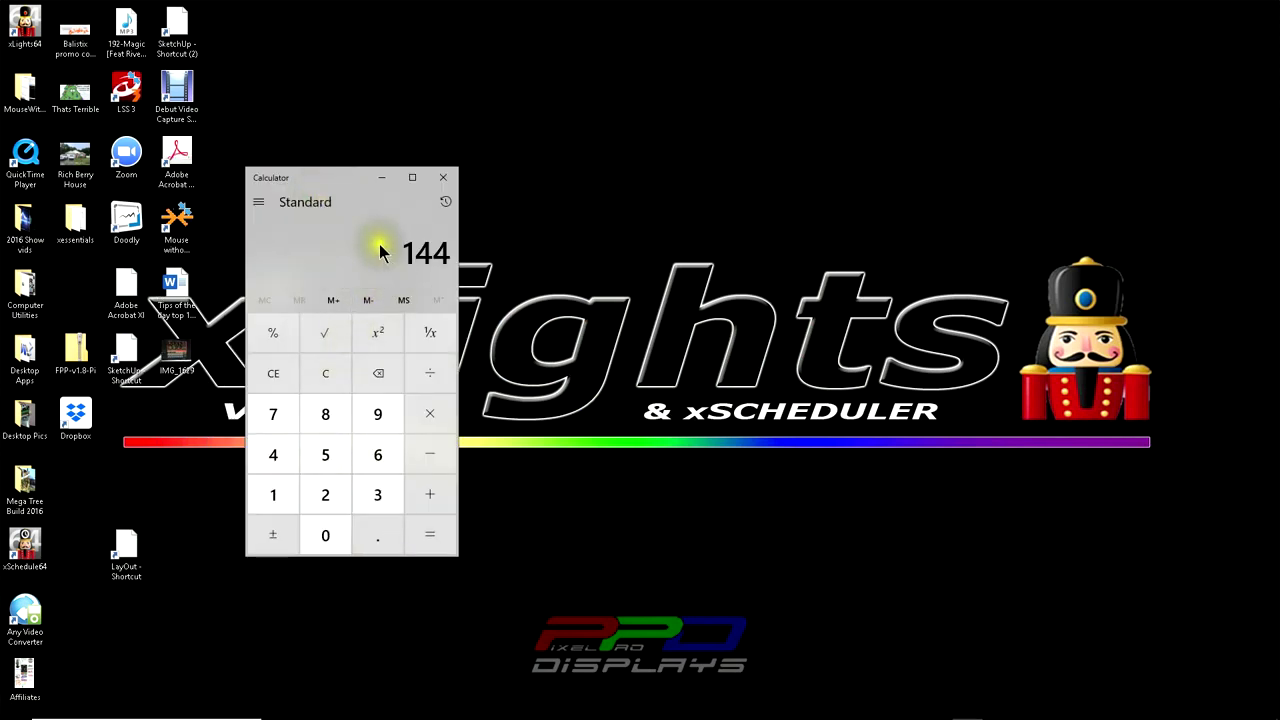
pyautogui.write('48')
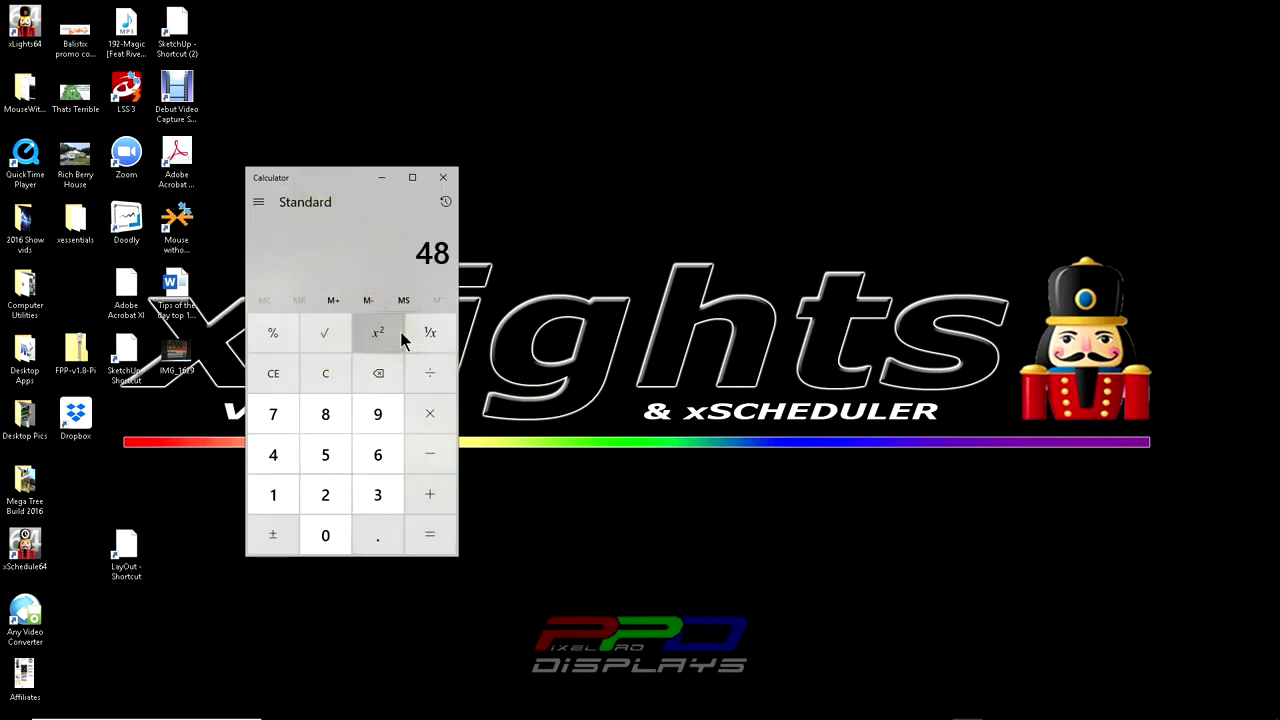
pyautogui.write('4')
pyautogui.press('Return')
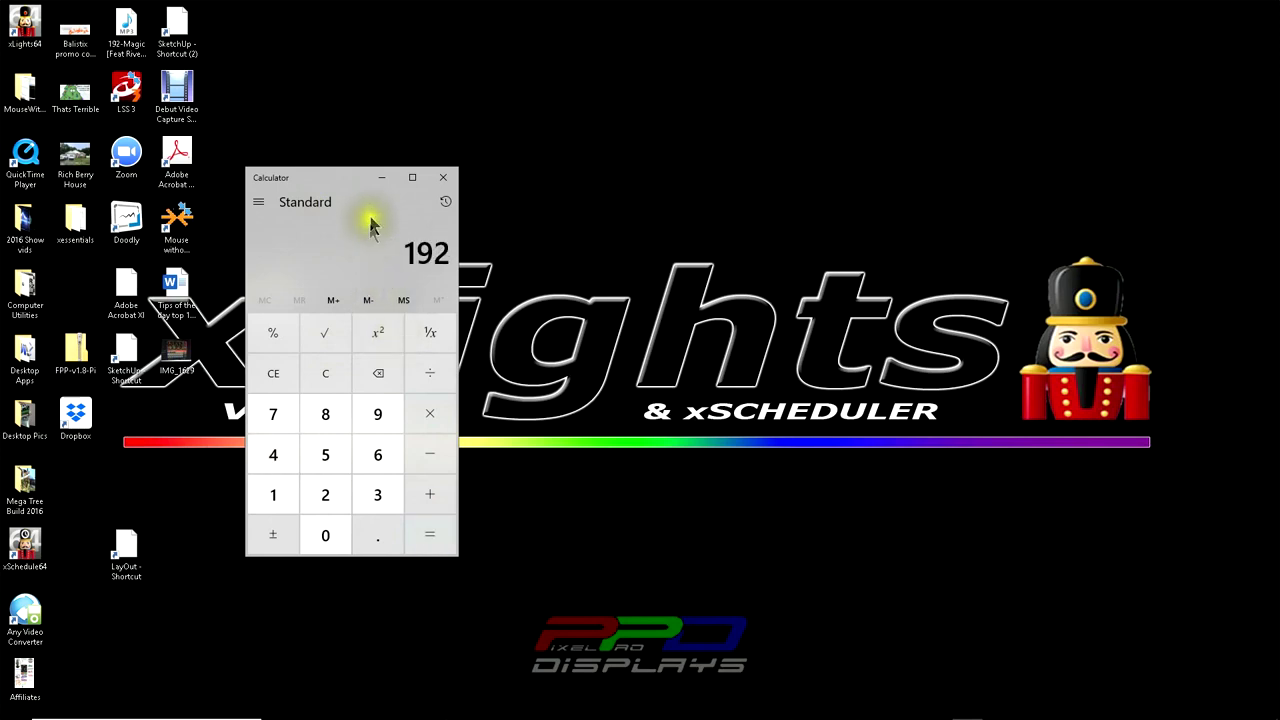
pyautogui.moveTo(211, 178); pyautogui.dragTo(2, 567)
pyautogui.click(381, 177)
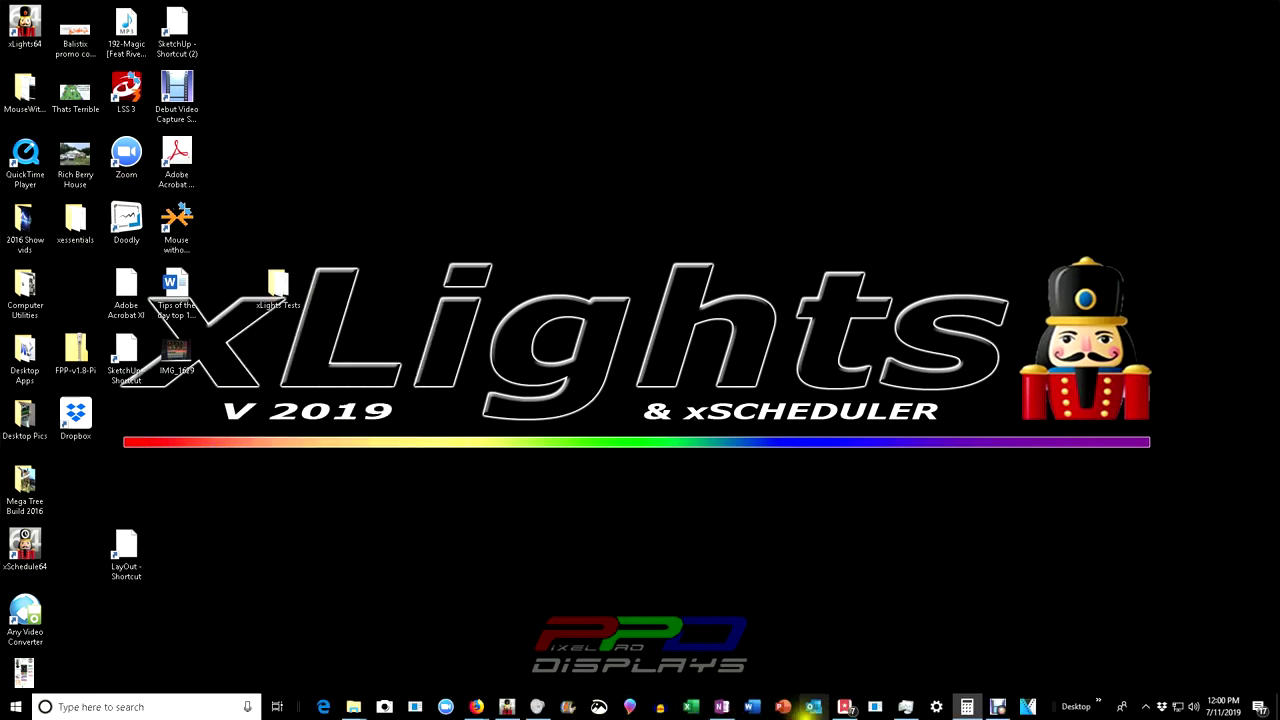
pyautogui.click(507, 707)
pyautogui.click(510, 583)
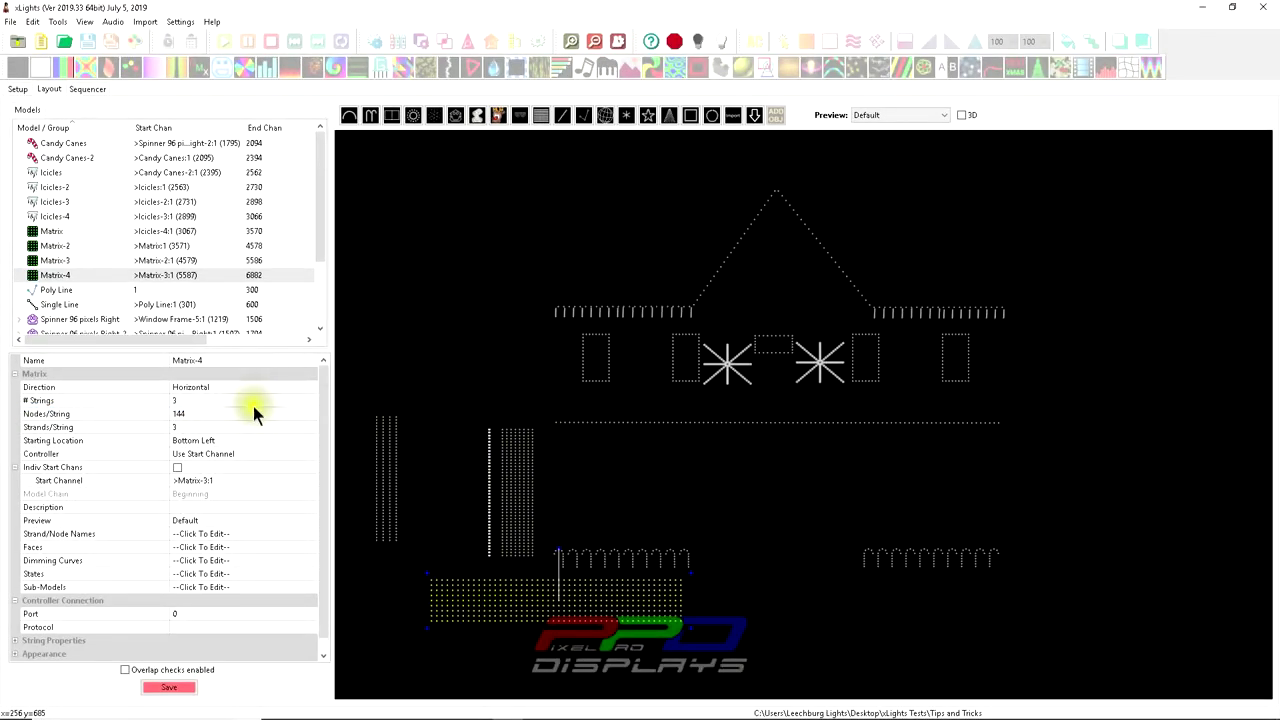
# Set Matrix-4 to 192 nodes per string with 4 strands per string.
pyautogui.click(195, 418)
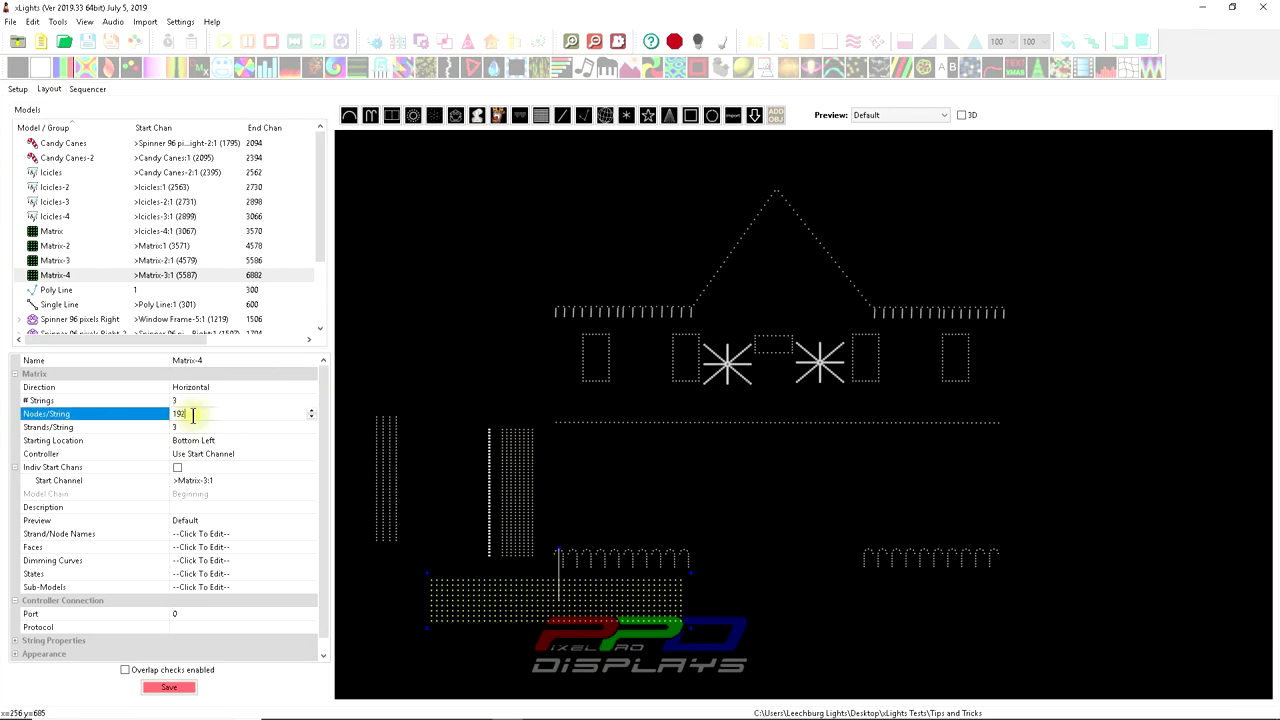
pyautogui.write('192')
pyautogui.click(218, 424)
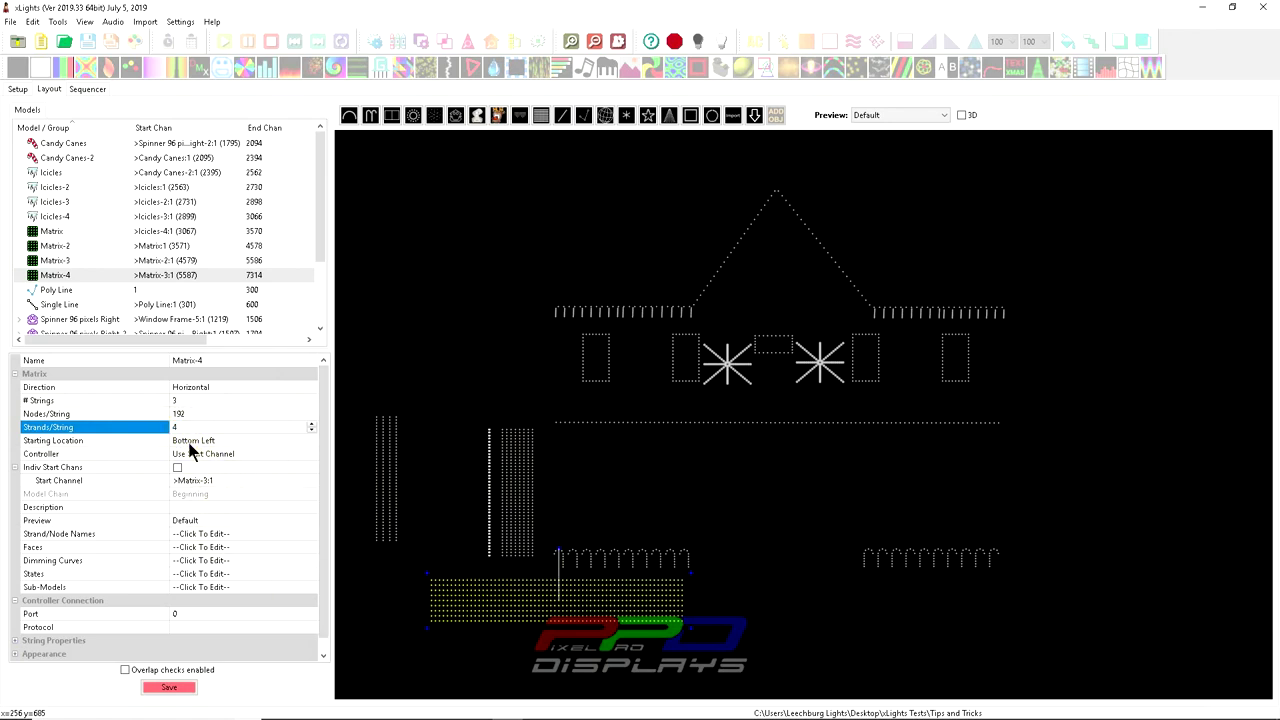
pyautogui.click(207, 413)
pyautogui.click(206, 428)
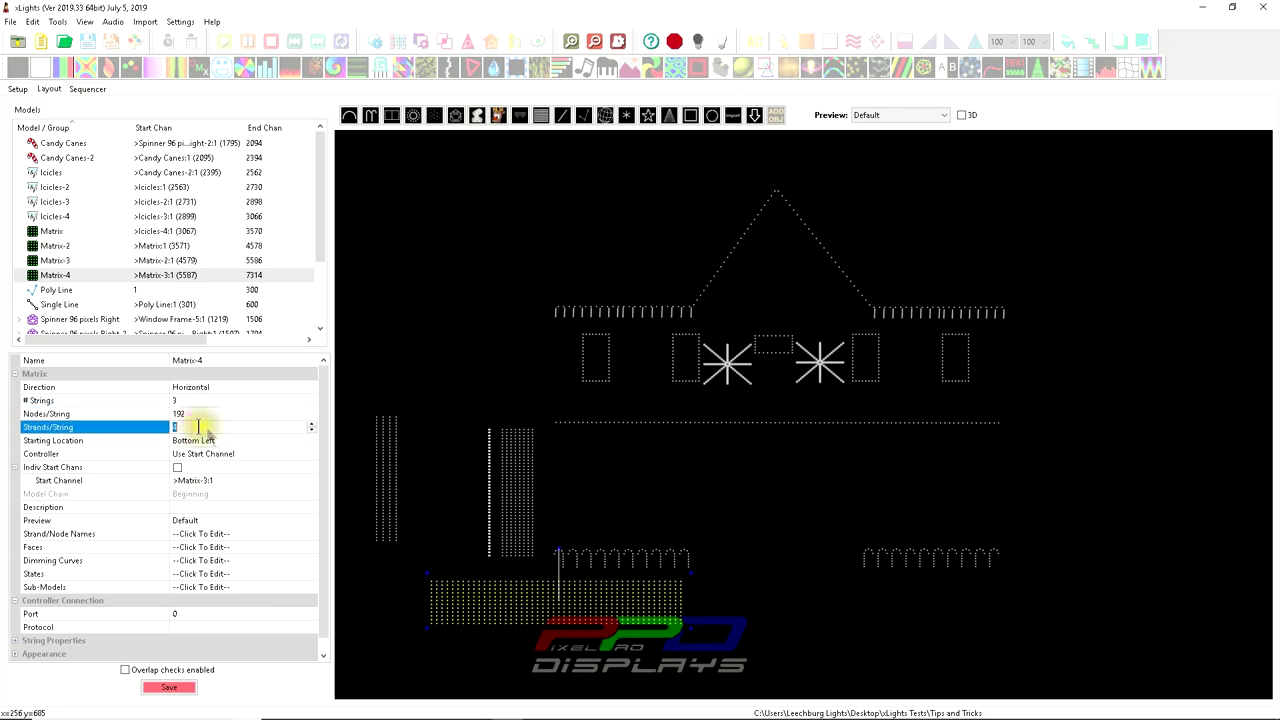
pyautogui.rightClick(496, 607)
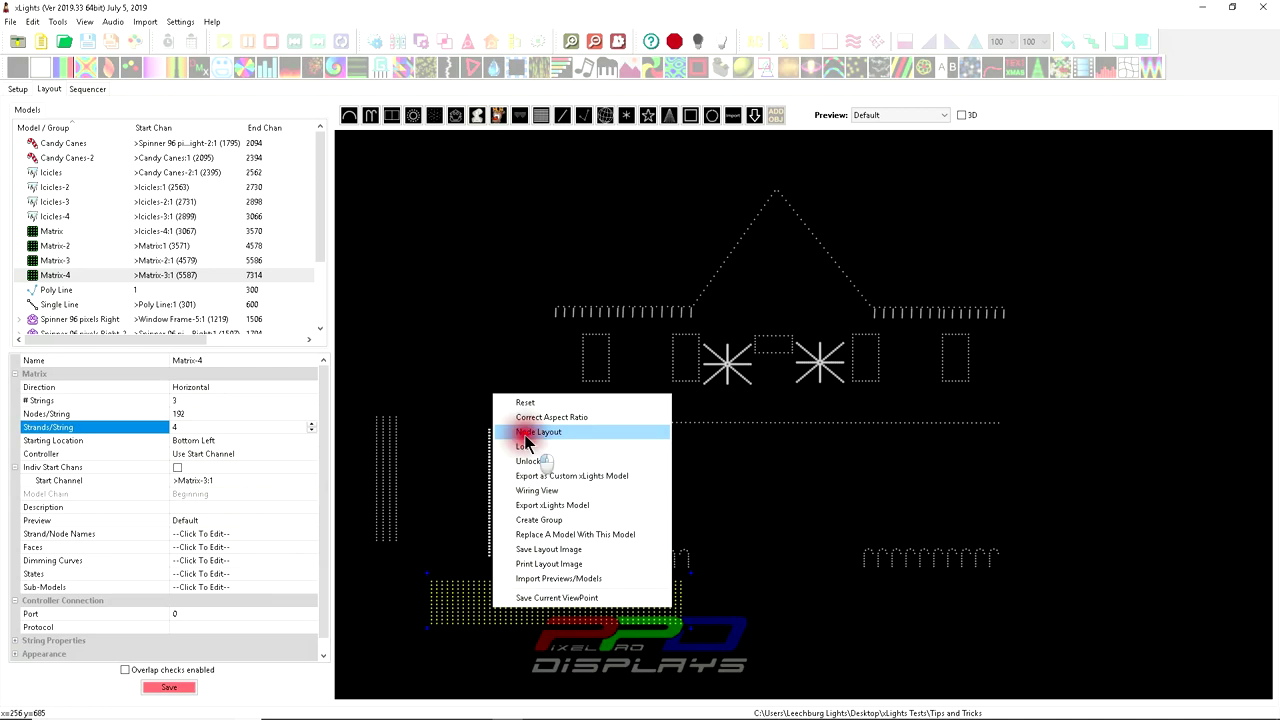
pyautogui.click(530, 432)
pyautogui.moveTo(383, 387); pyautogui.dragTo(1212, 525)
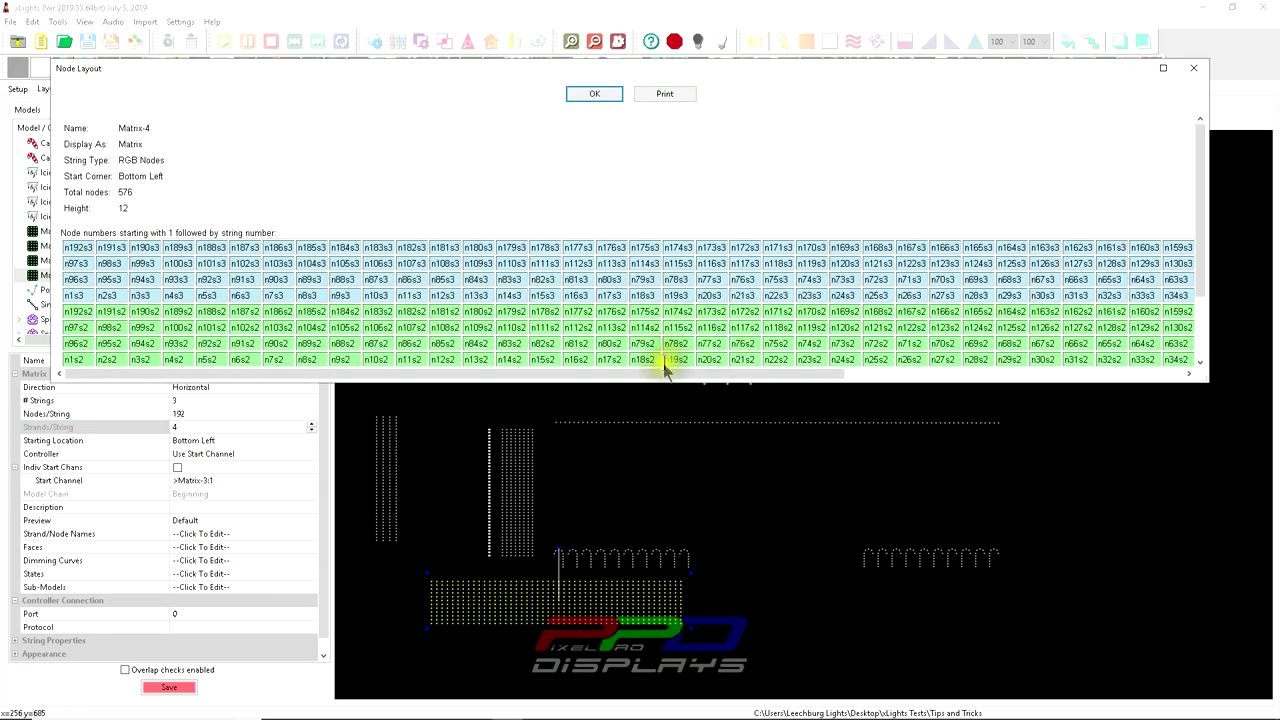
pyautogui.moveTo(656, 385); pyautogui.dragTo(646, 581)
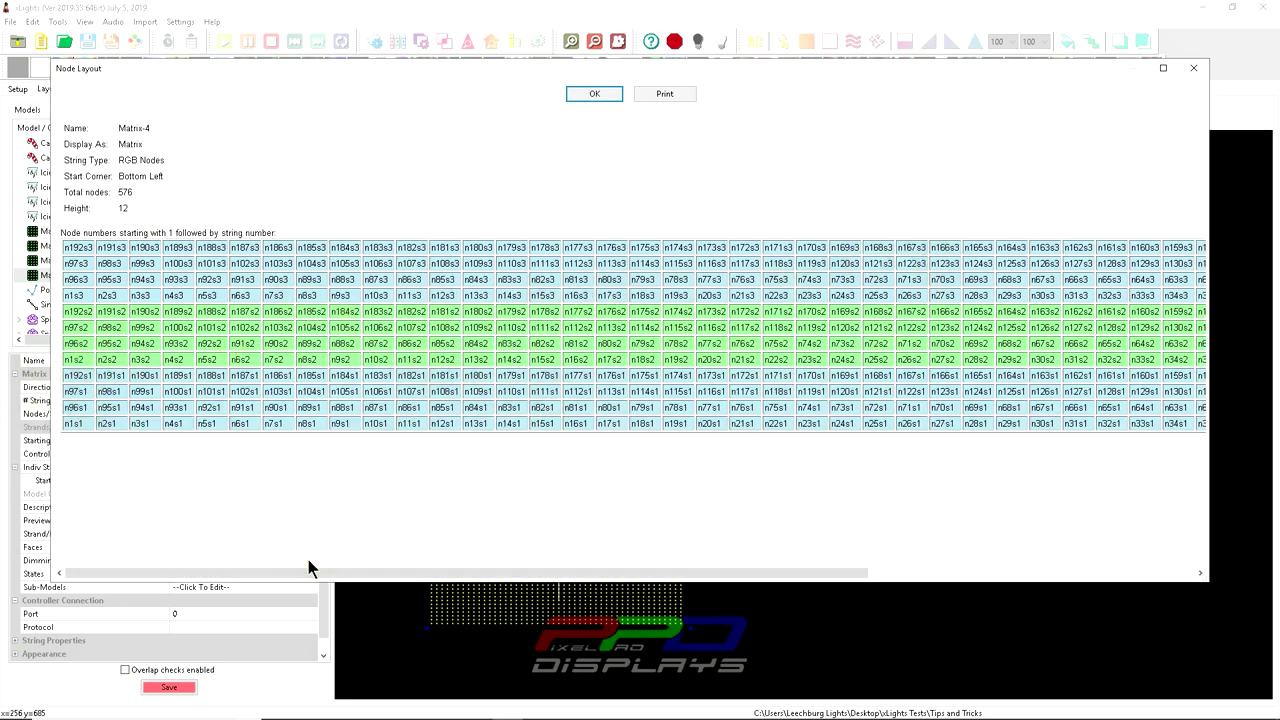
pyautogui.moveTo(287, 572); pyautogui.dragTo(780, 580)
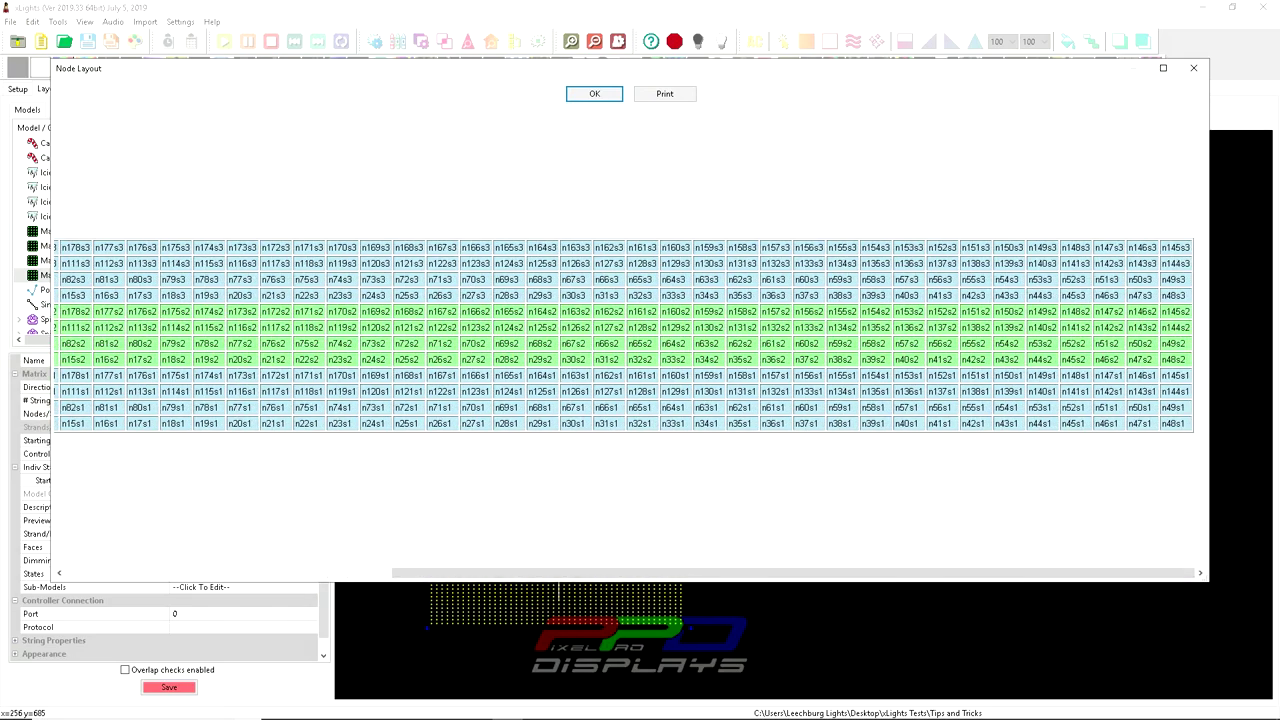
pyautogui.moveTo(406, 572); pyautogui.dragTo(62, 570)
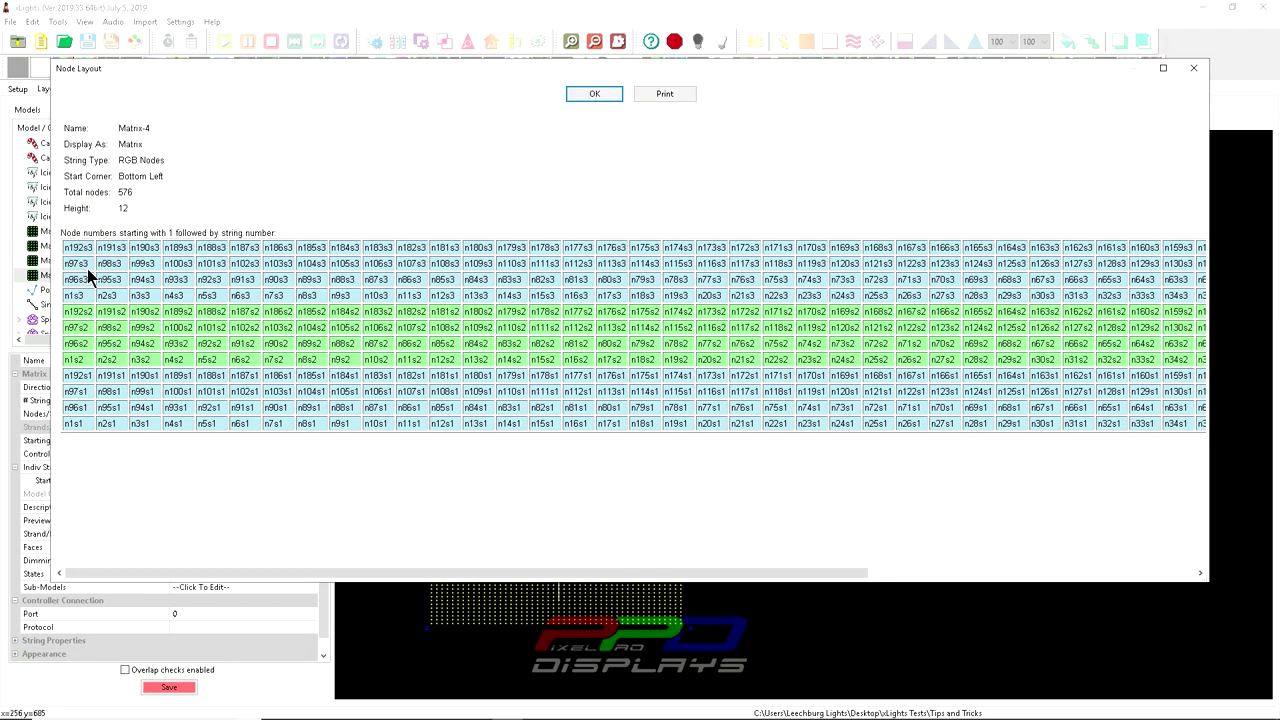
pyautogui.click(1193, 68)
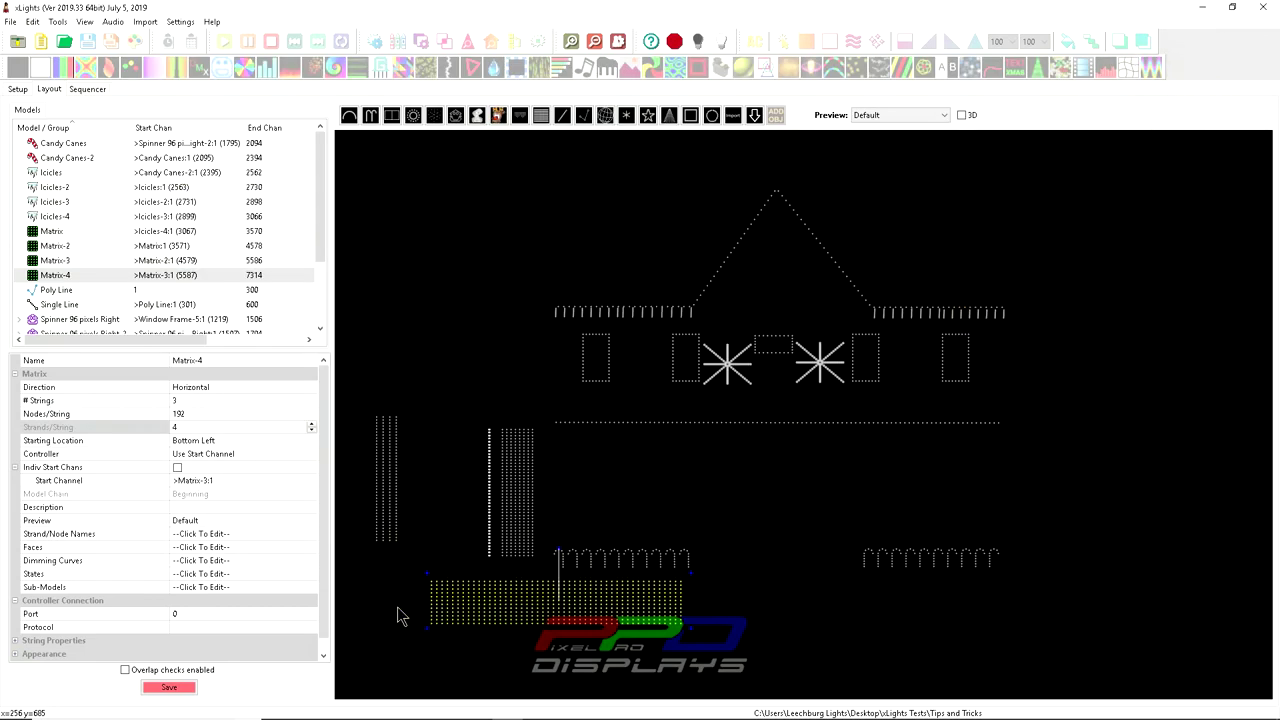
# Change Matrix-4's starting location to Top Left and nudge it slightly left on the wall.
pyautogui.click(307, 440)
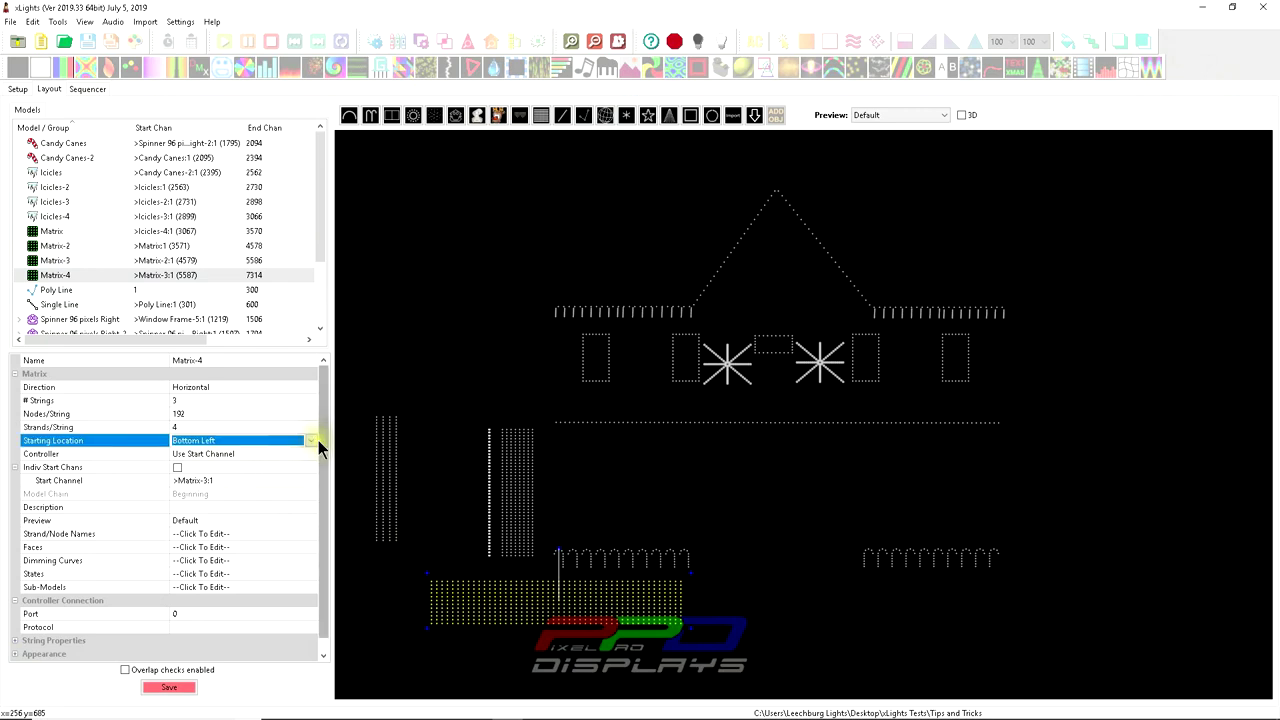
pyautogui.click(311, 440)
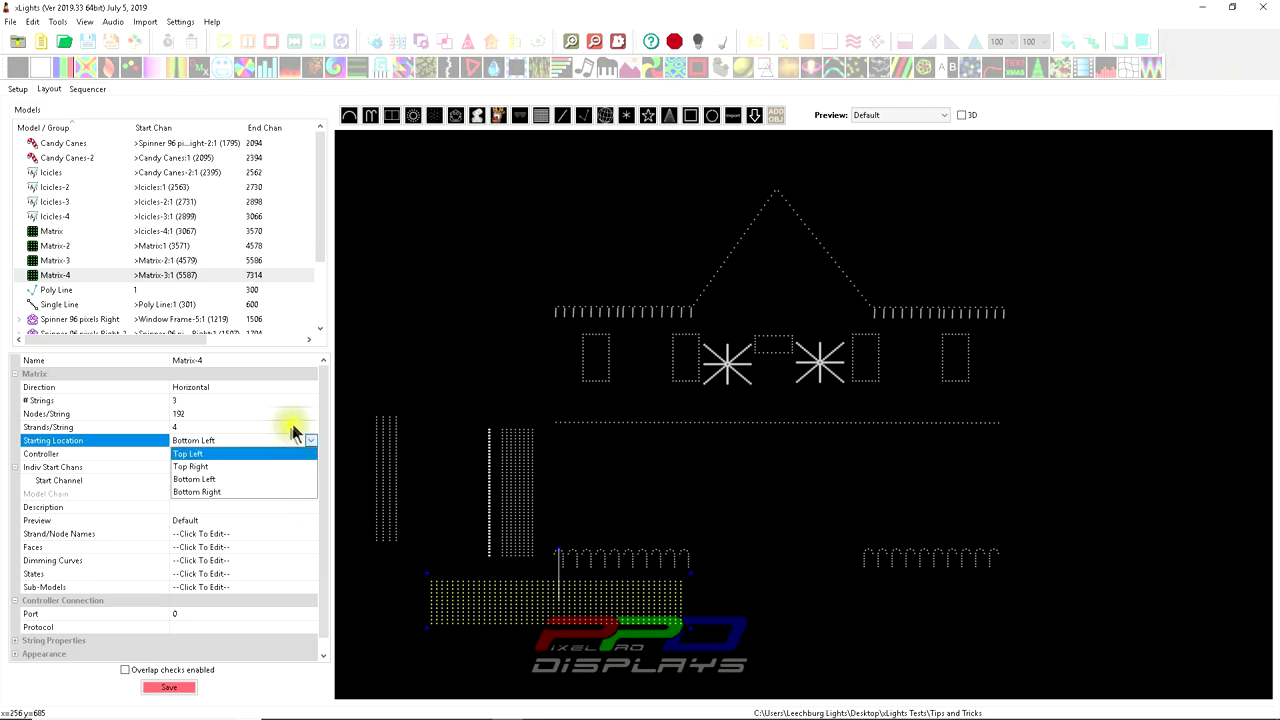
pyautogui.click(490, 620)
pyautogui.moveTo(457, 607); pyautogui.dragTo(425, 607)
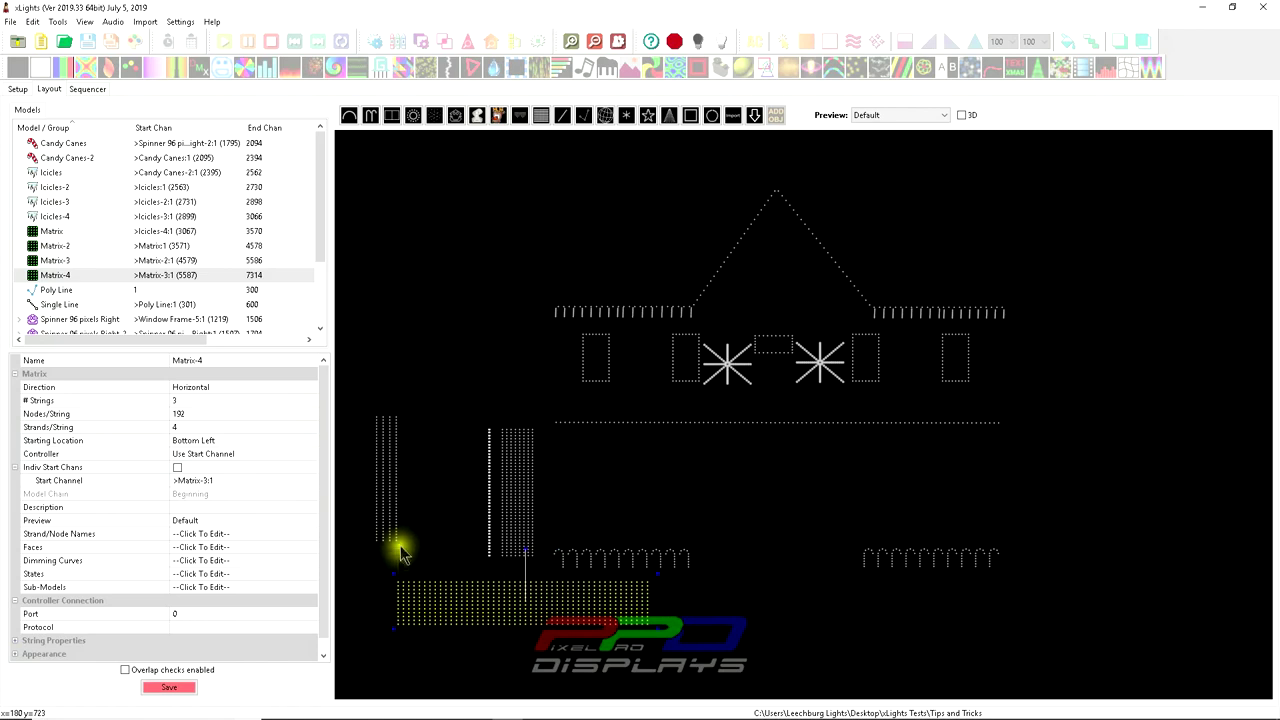
pyautogui.click(308, 443)
pyautogui.click(310, 447)
pyautogui.click(228, 452)
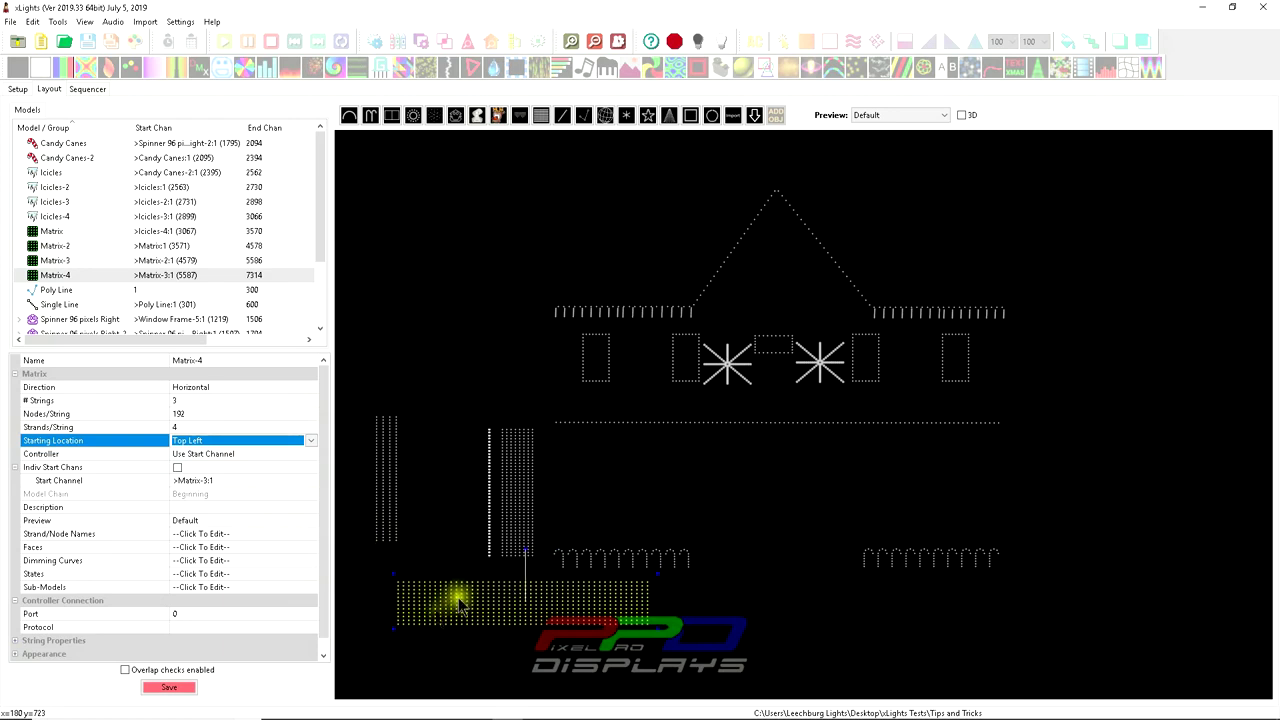
# Shrink Matrix-4 to panel size, then paste Matrix-5 and Matrix-6 in a row beside it.
pyautogui.moveTo(571, 586); pyautogui.dragTo(536, 588)
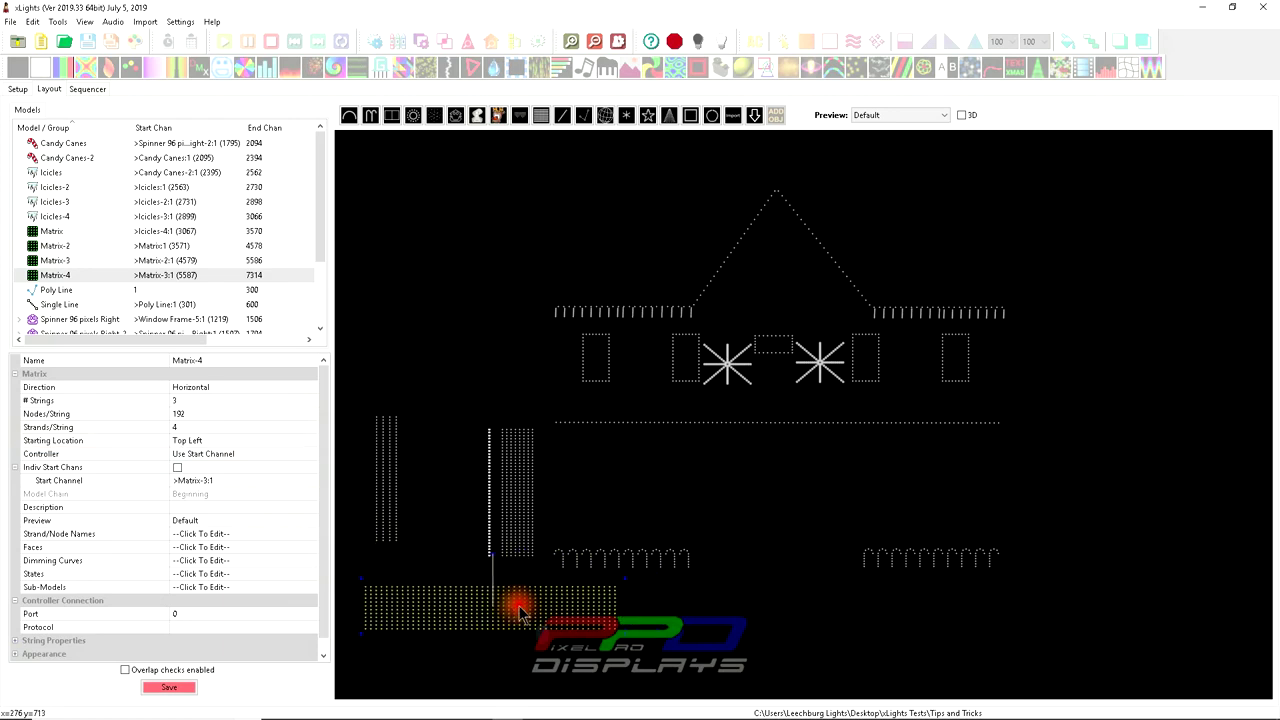
pyautogui.moveTo(612, 632); pyautogui.dragTo(479, 609)
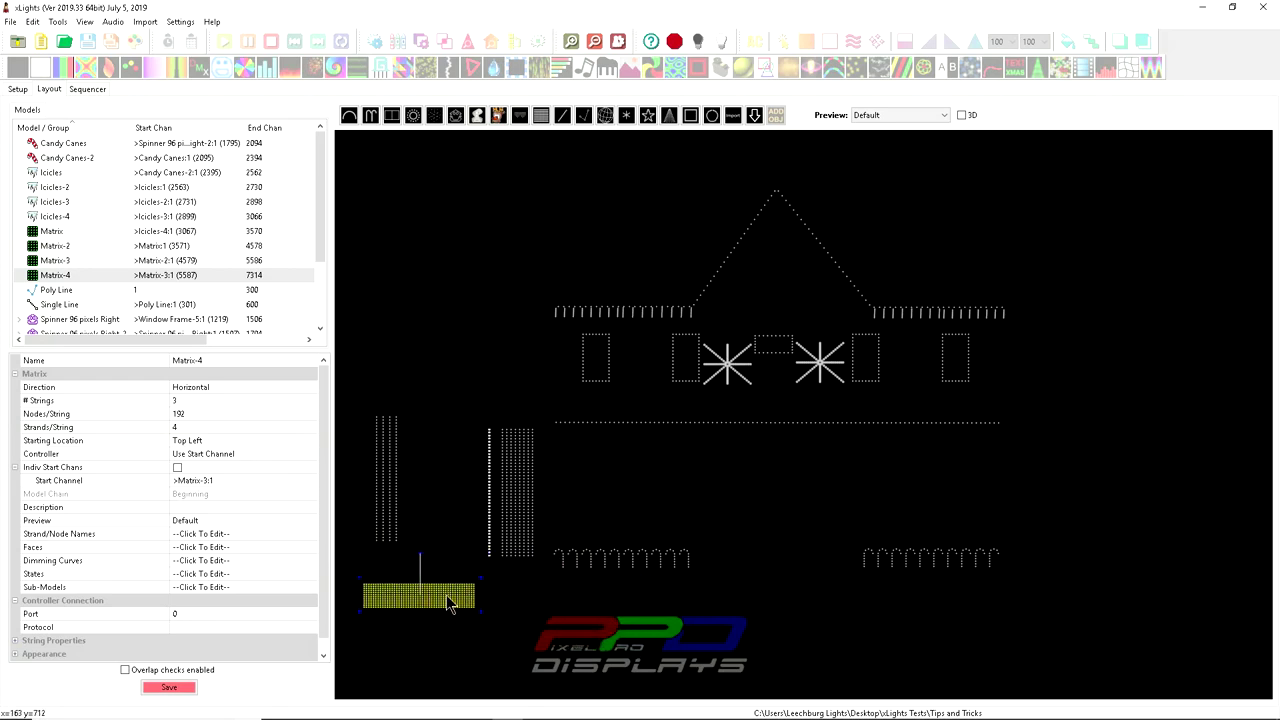
pyautogui.hotkey('ctrl', 'v')
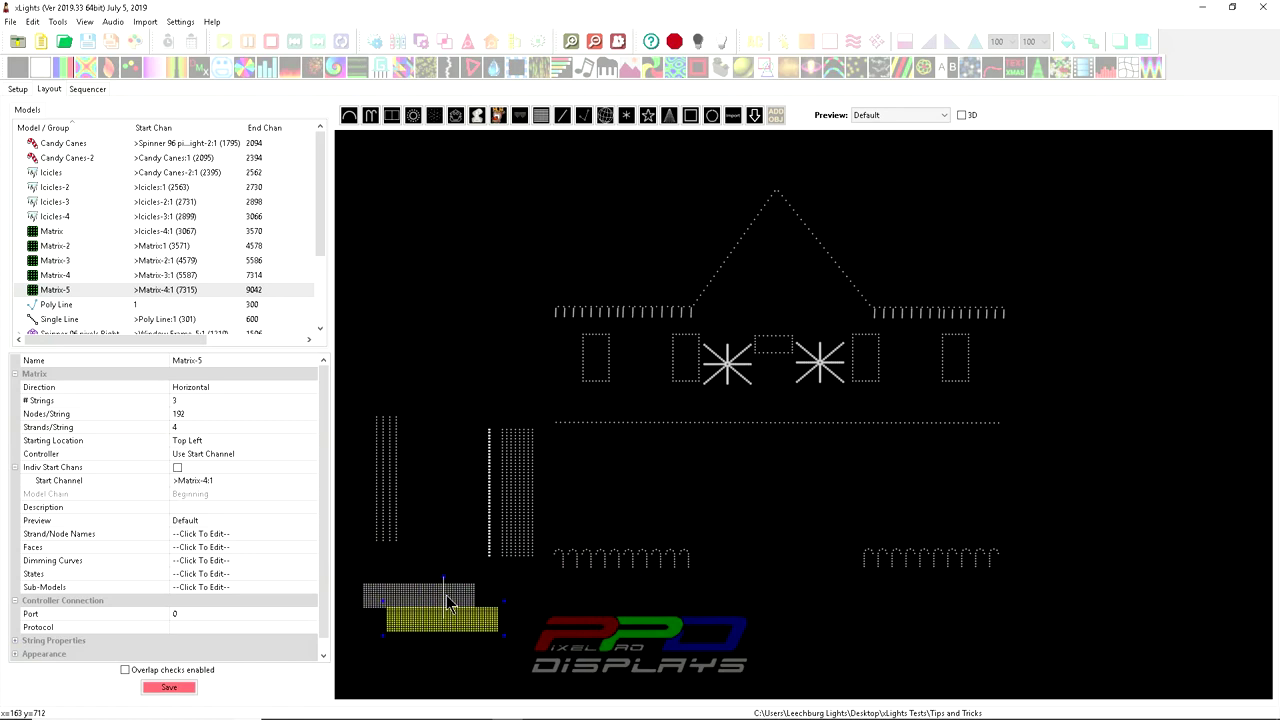
pyautogui.moveTo(464, 614); pyautogui.dragTo(537, 598)
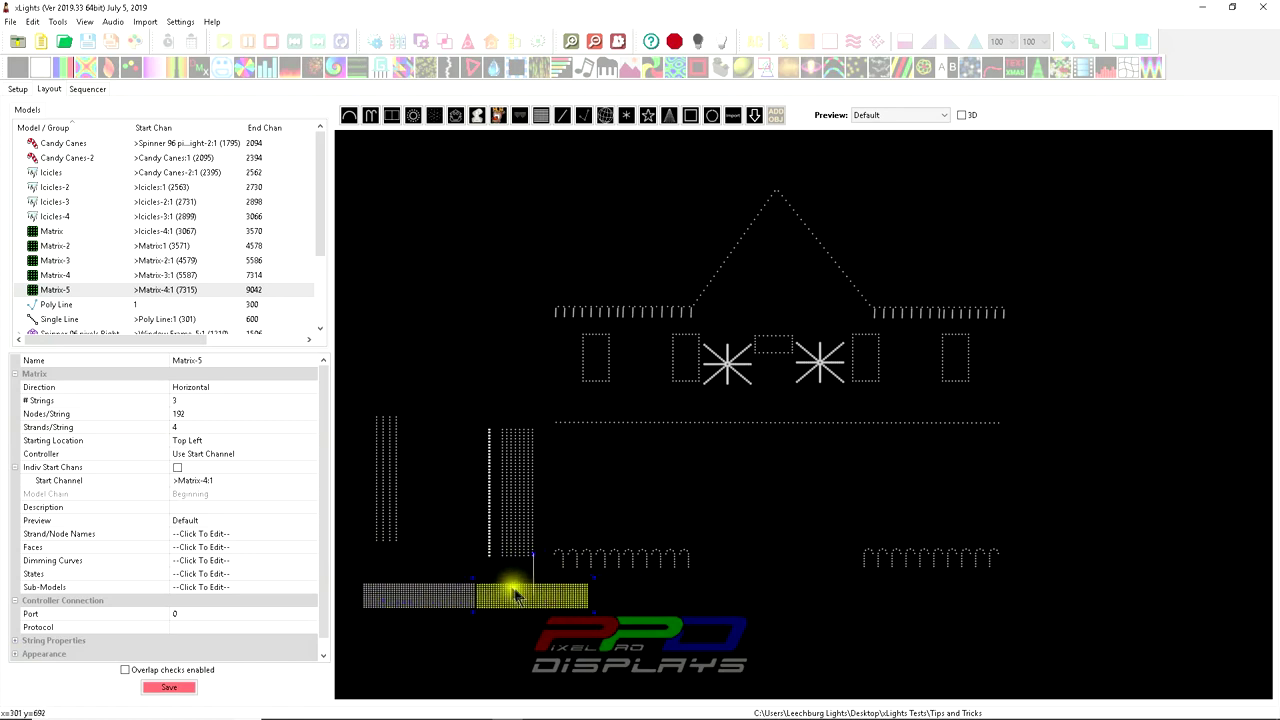
pyautogui.hotkey('ctrl', 'v')
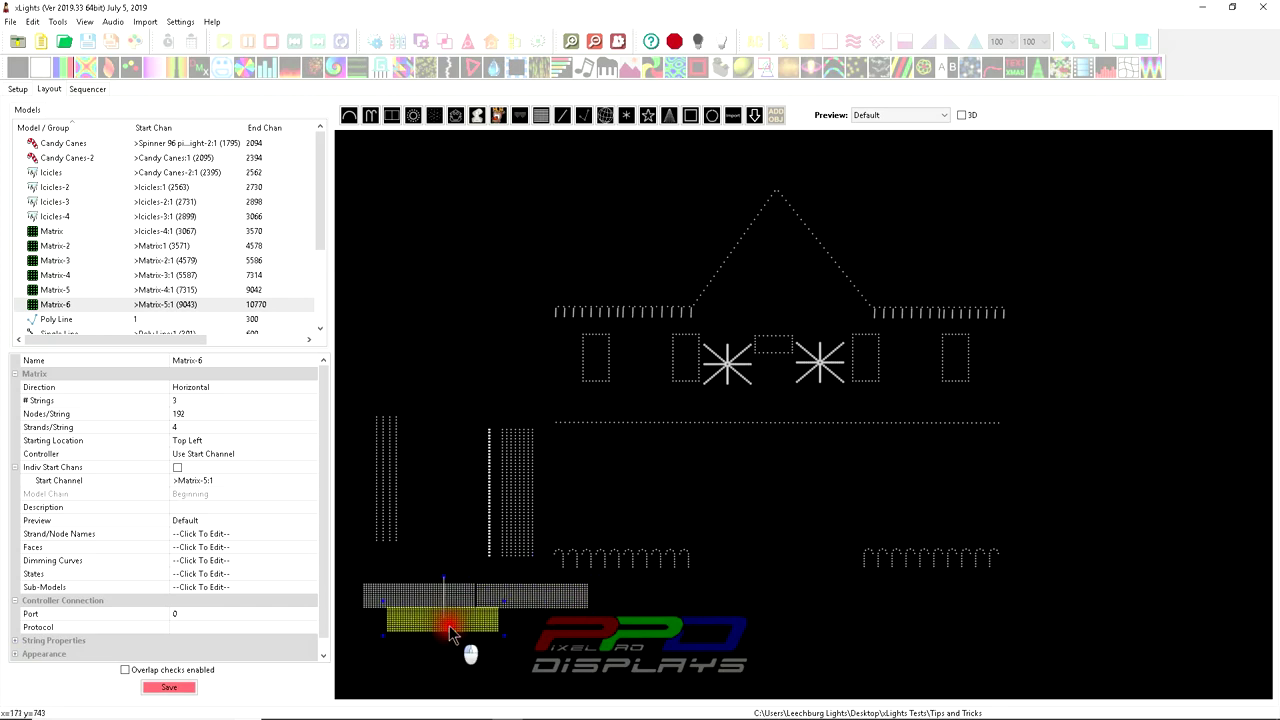
pyautogui.moveTo(471, 651); pyautogui.dragTo(652, 601)
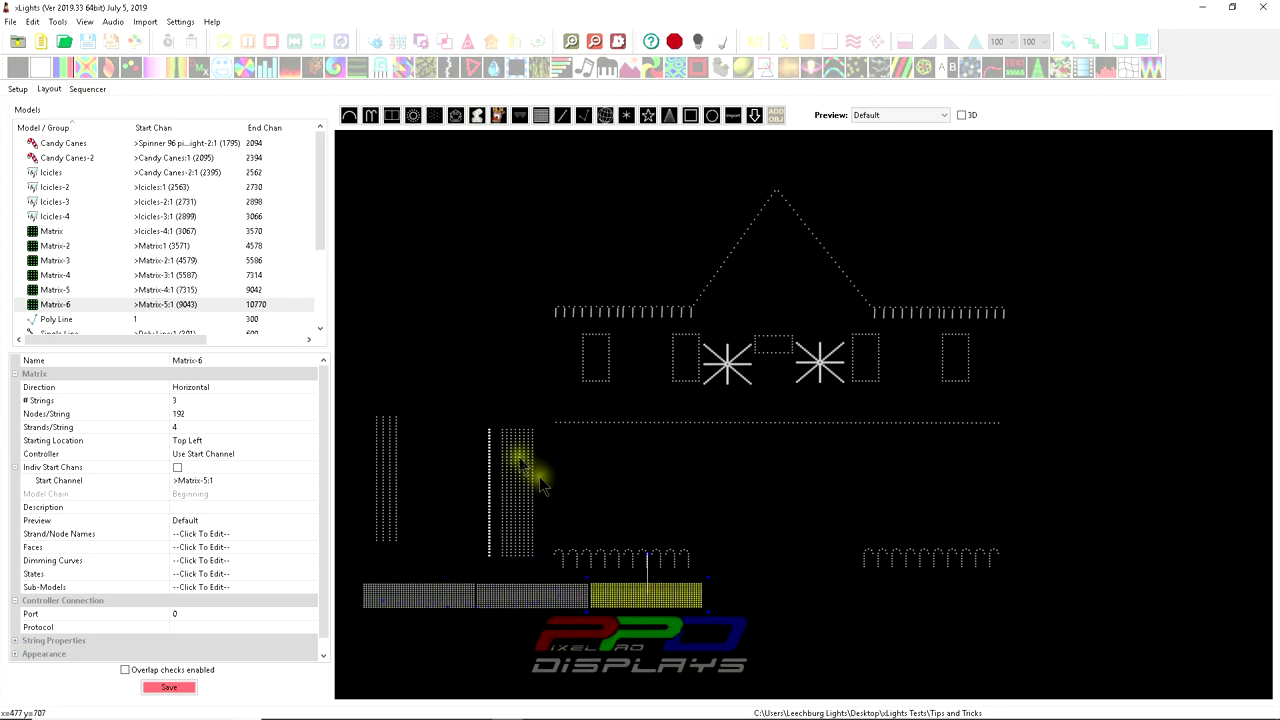